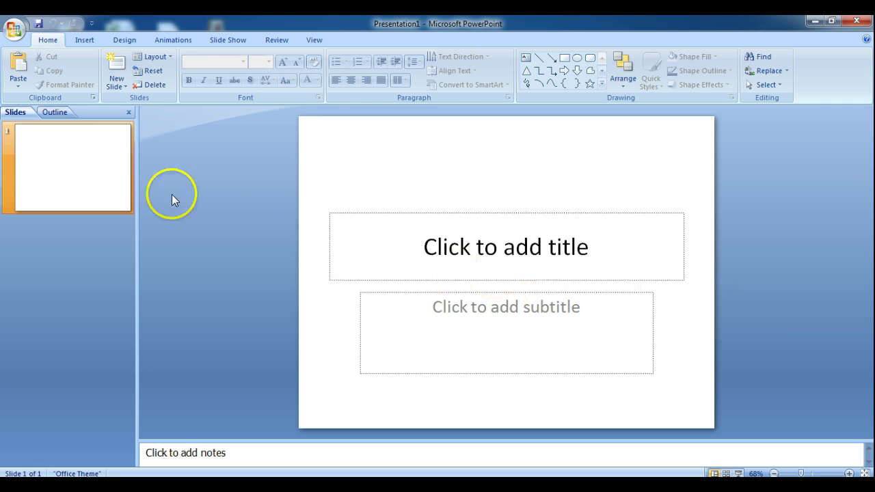
- Apply the Blank layout to the slide and insert purple WordArt with a reflection containing the letter J
left_click(165, 55)
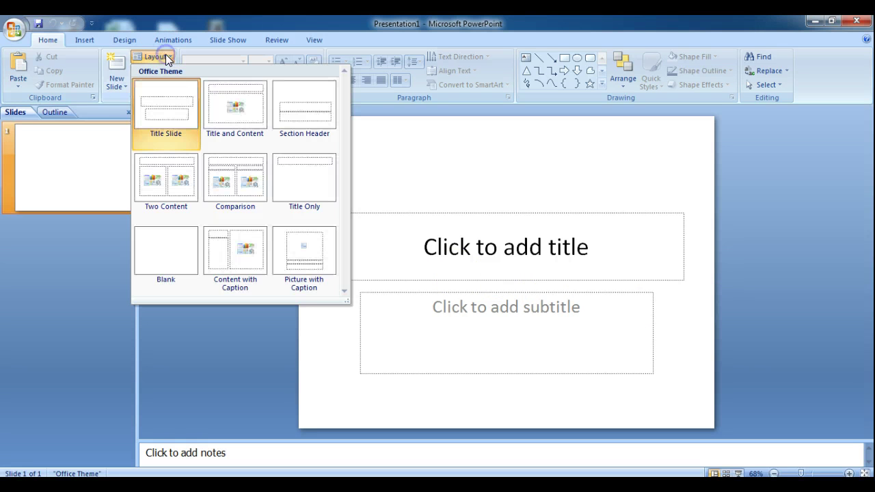
left_click(153, 245)
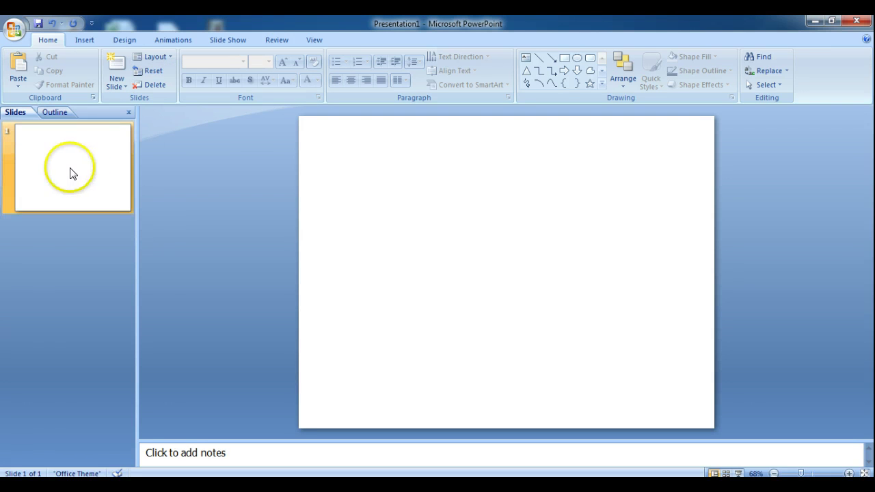
left_click(86, 39)
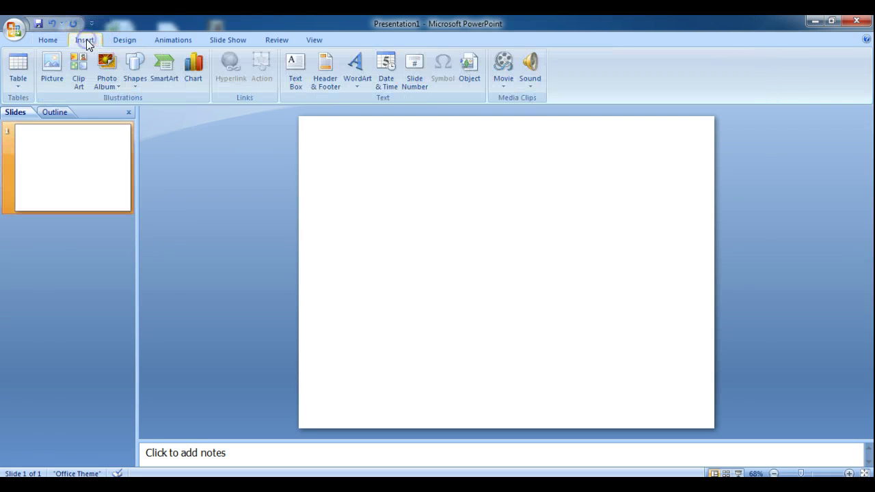
left_click(352, 76)
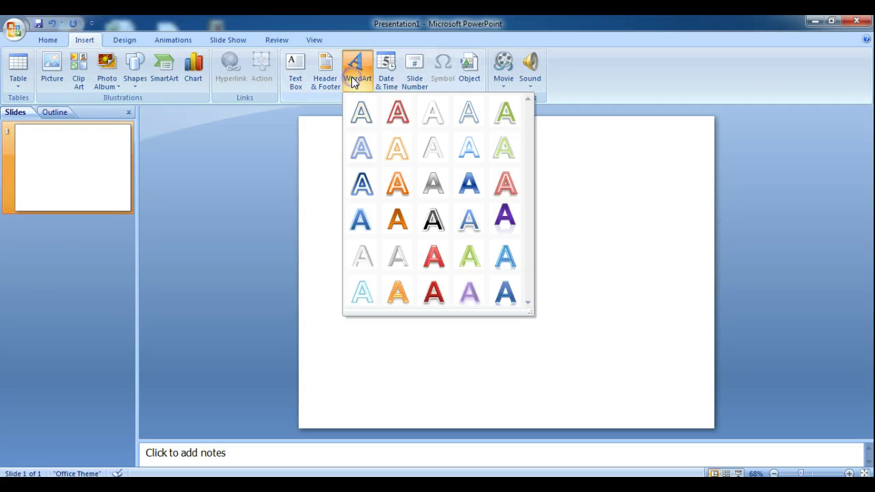
left_click(498, 218)
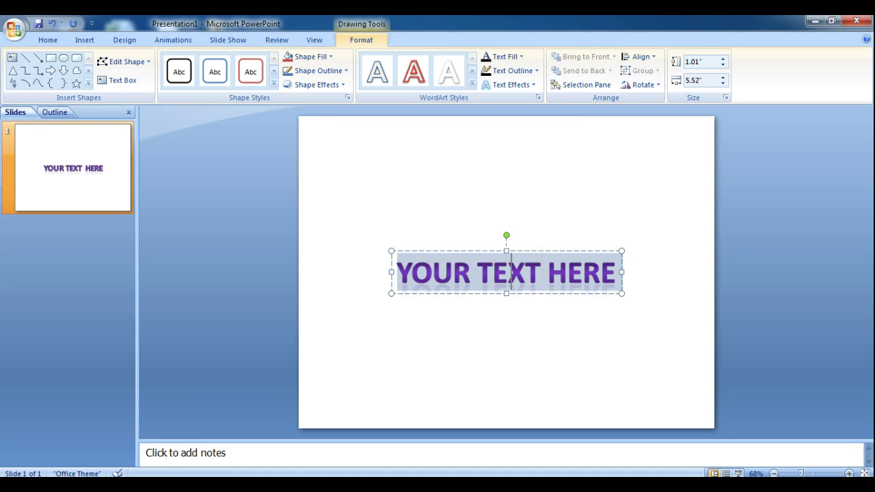
type("J")
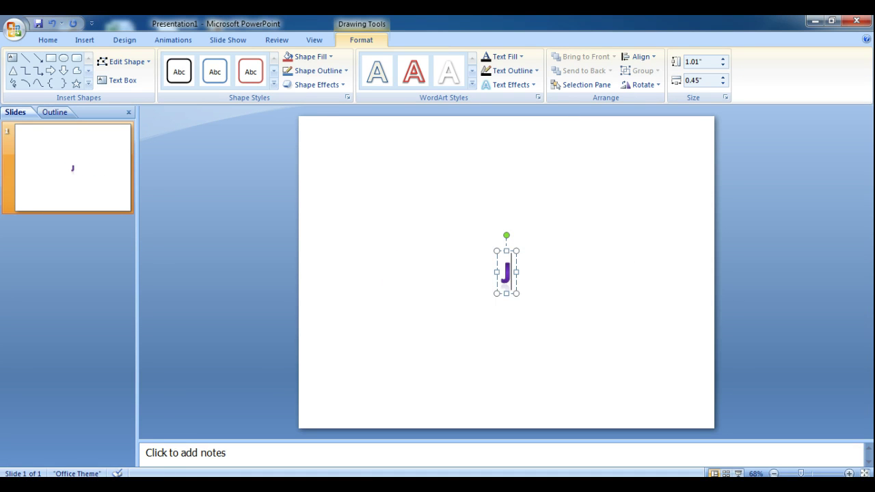
- Enlarge the WordArt letter J to font size 199
double_click(511, 272)
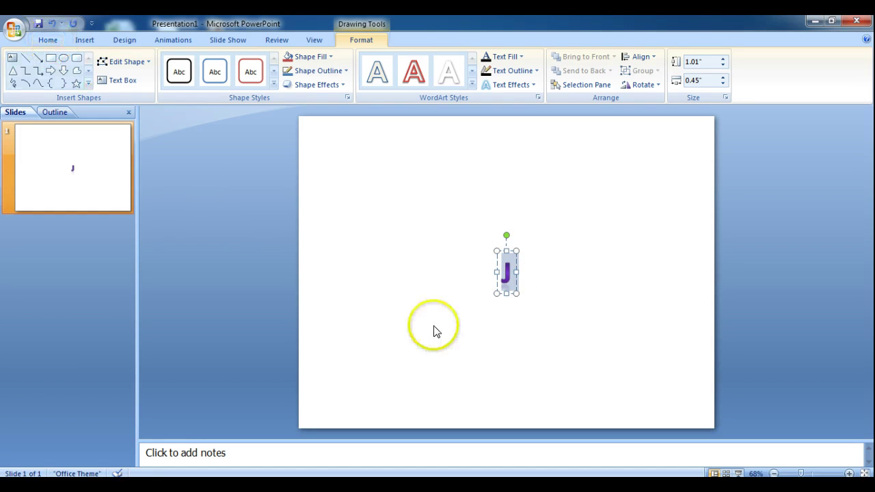
left_click(49, 41)
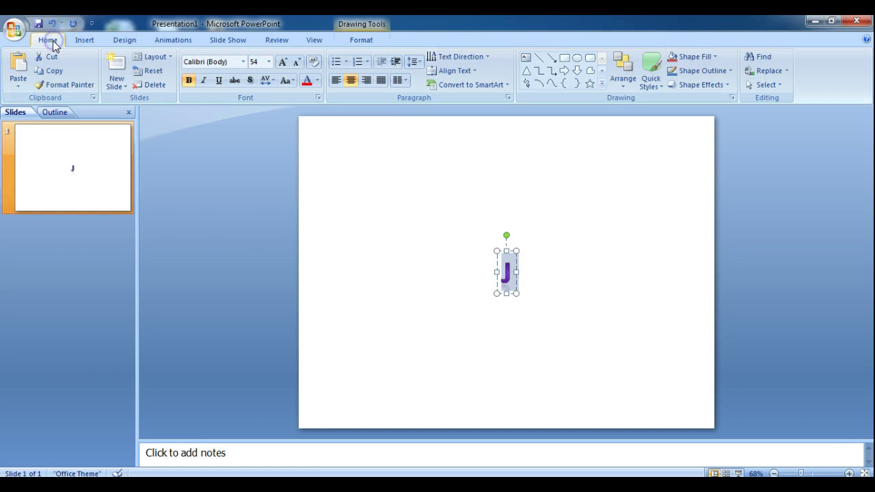
left_click(269, 62)
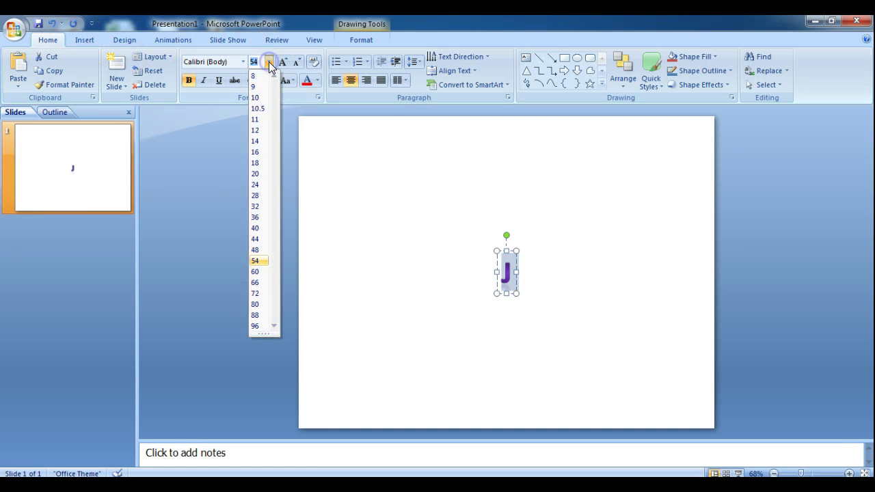
left_click(256, 327)
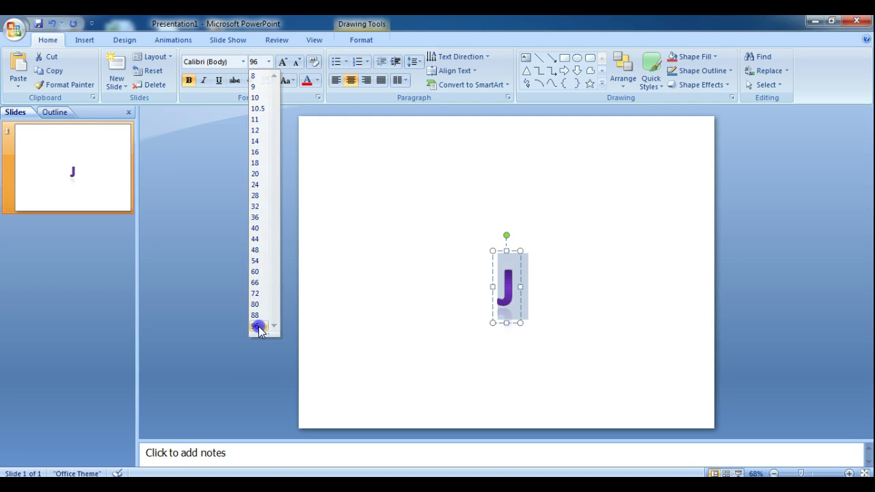
left_click(282, 63)
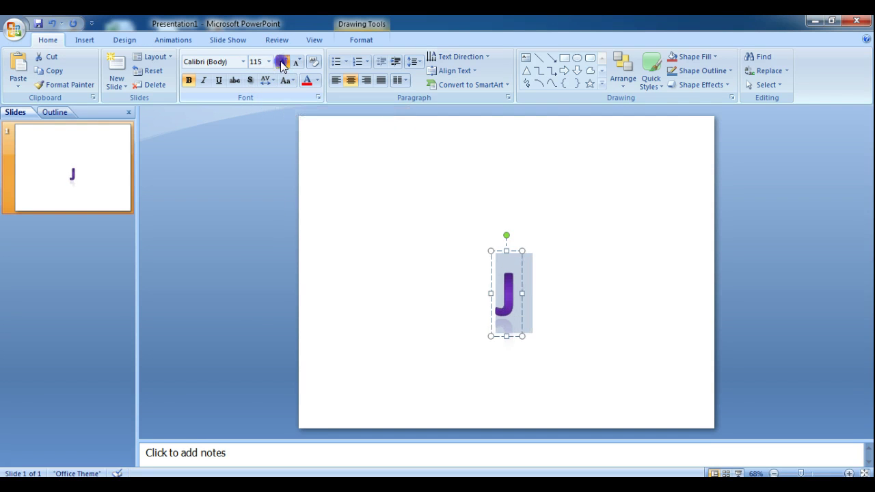
left_click(281, 63)
left_click(281, 63)
left_click(281, 63)
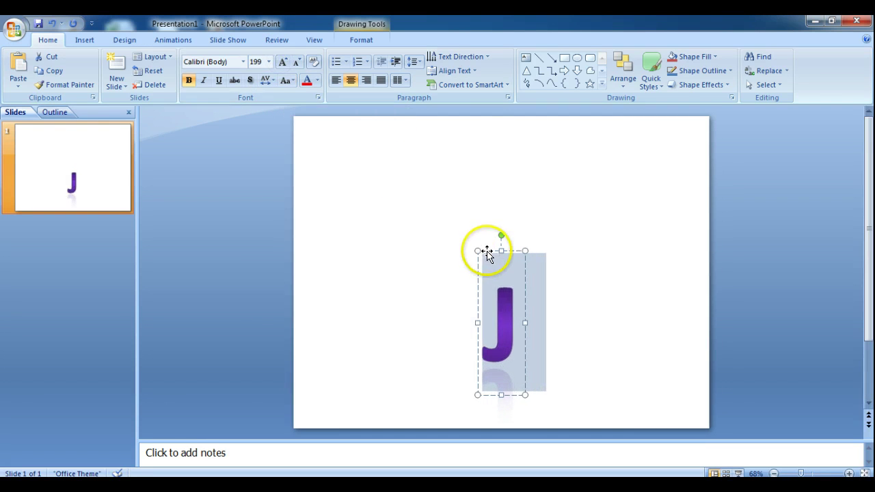
- Enlarge the letter J further to font size 496 and position it around the middle of the slide
left_click_drag(488, 251, 452, 133)
left_click(282, 63)
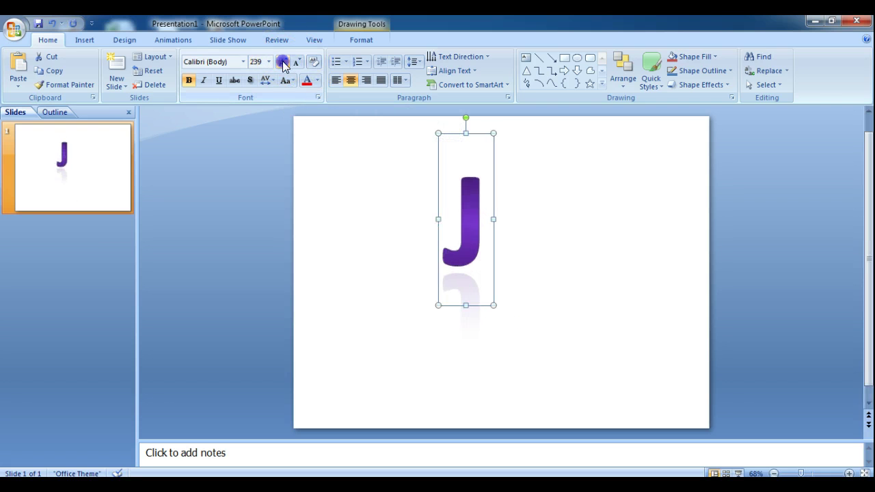
left_click(282, 63)
left_click(282, 63)
left_click(282, 63)
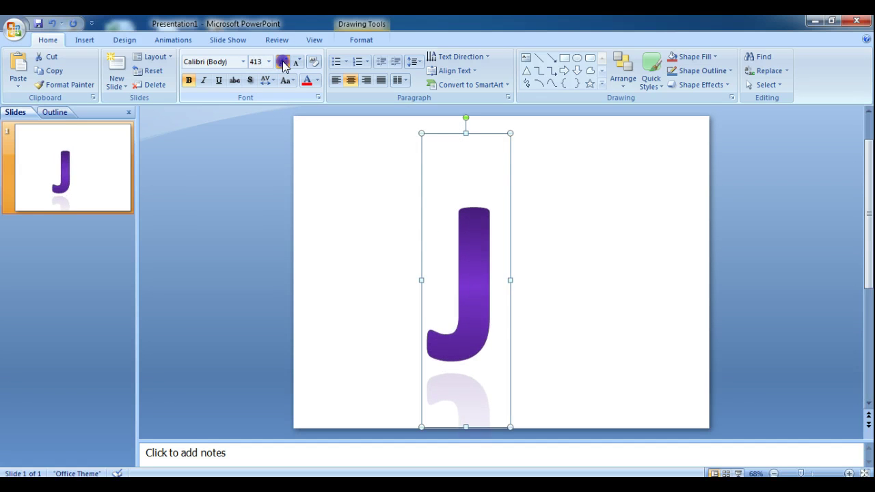
left_click(282, 63)
left_click_drag(518, 223, 540, 183)
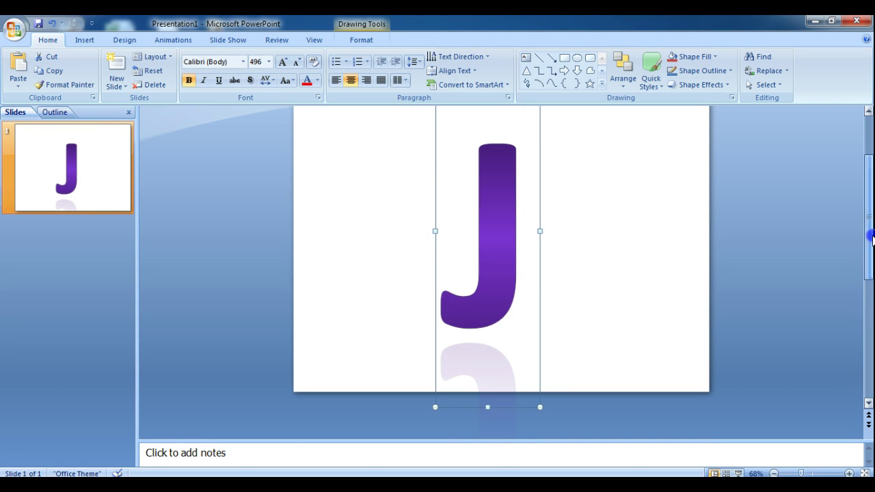
scroll(871, 236, "up", 1)
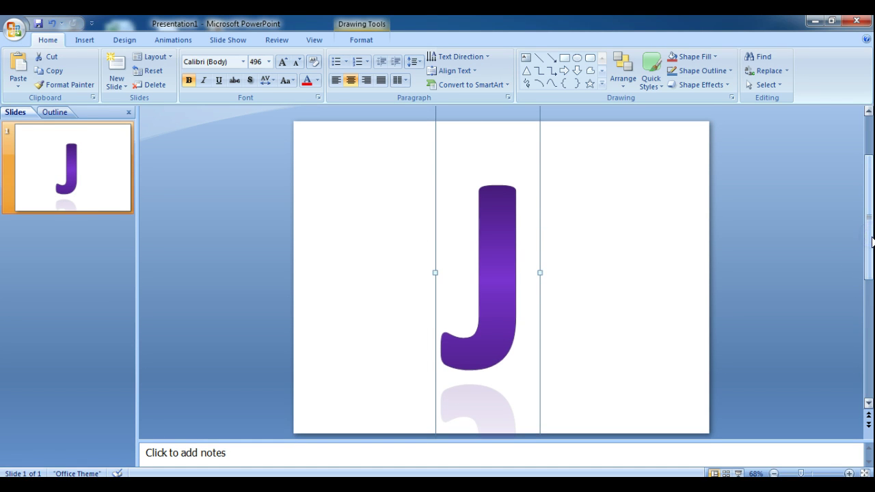
left_click(348, 223)
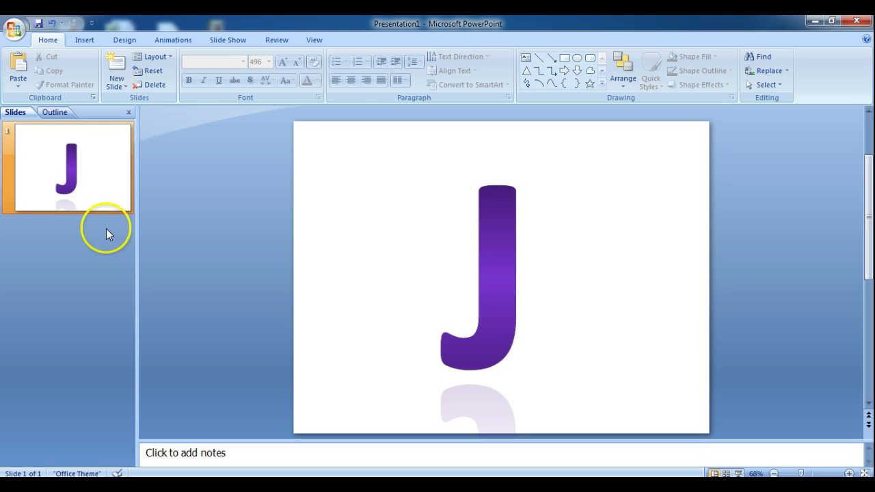
- Duplicate the J slide and replace the letter on the copy with E
right_click(111, 162)
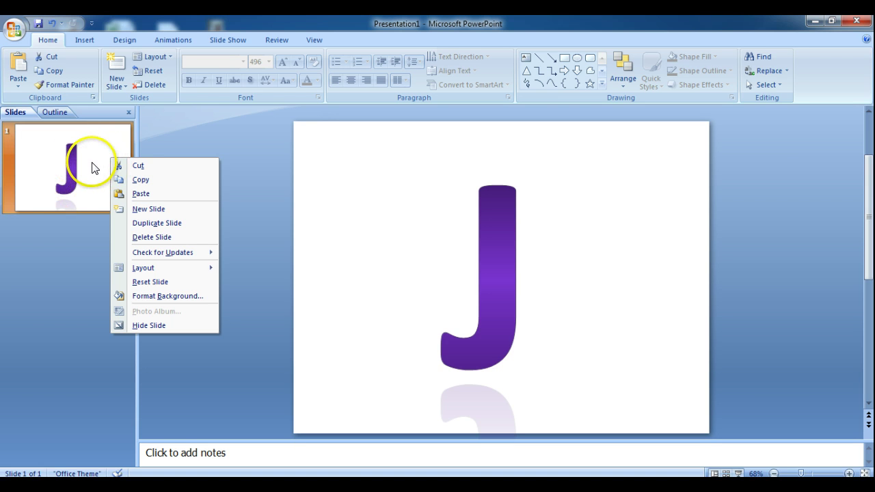
left_click(169, 225)
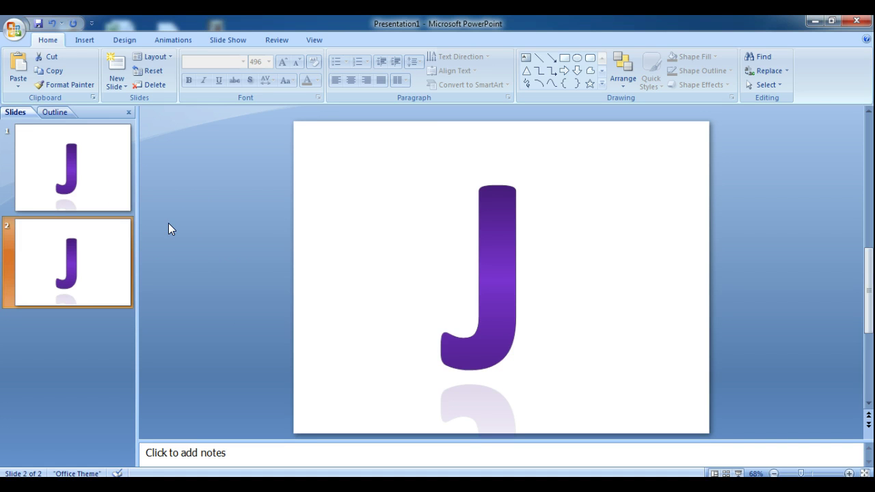
left_click(490, 279)
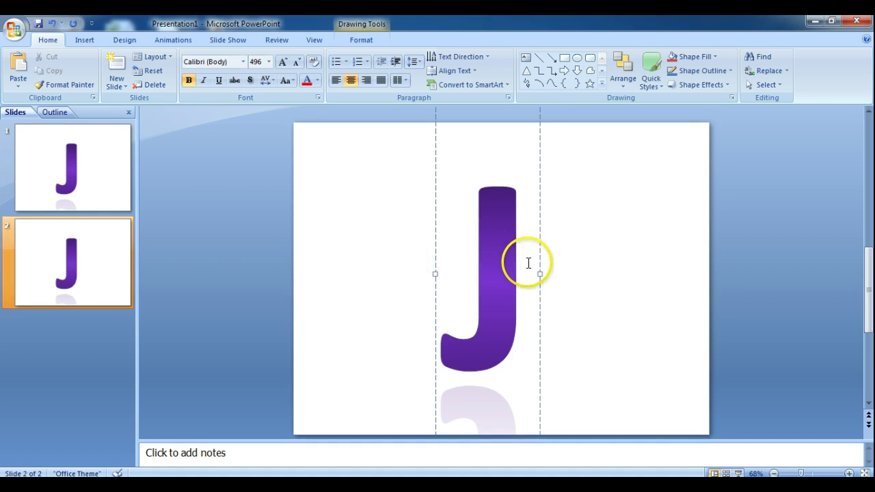
left_click_drag(527, 264, 497, 266)
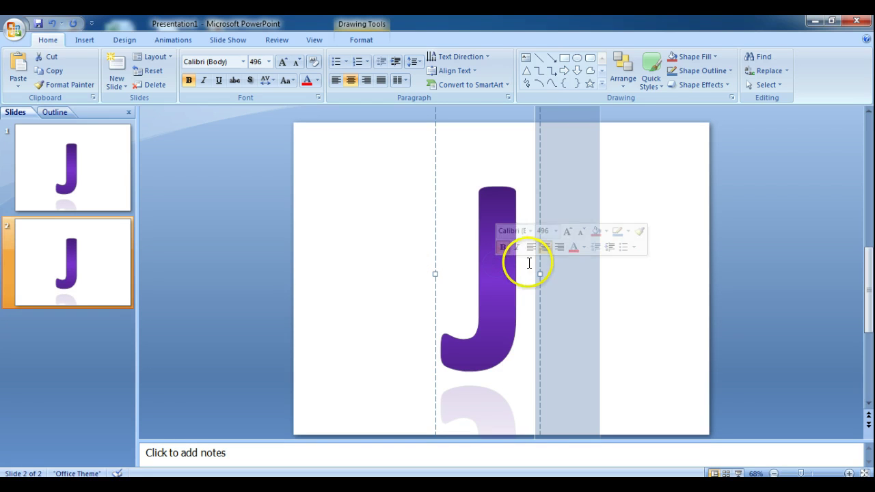
left_click(528, 260)
double_click(509, 275)
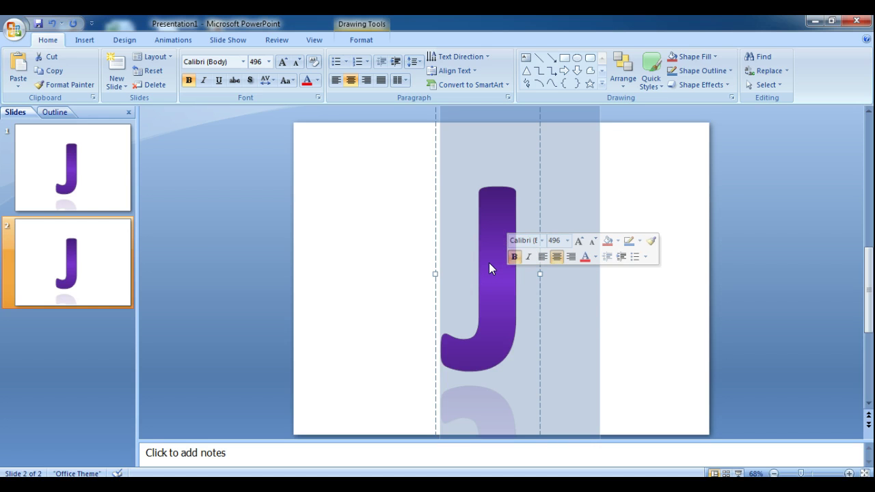
type("E")
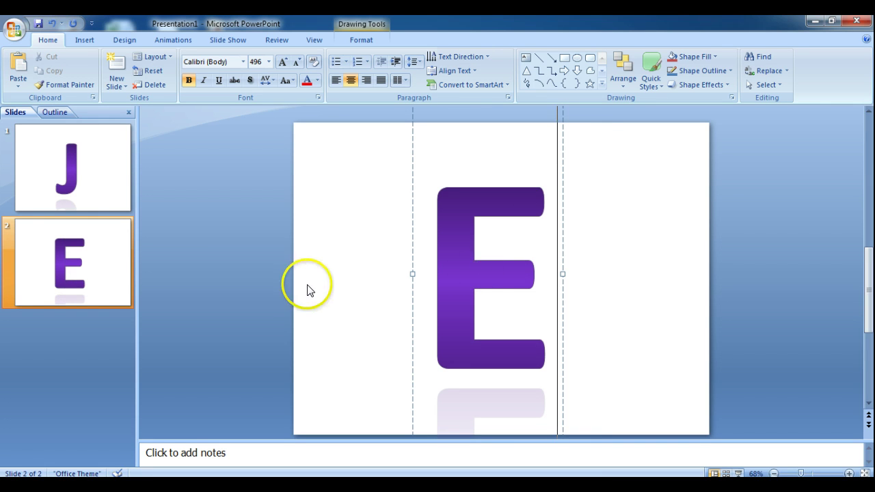
- Duplicate the E slide and replace the letter on the new copy with N
left_click(120, 282)
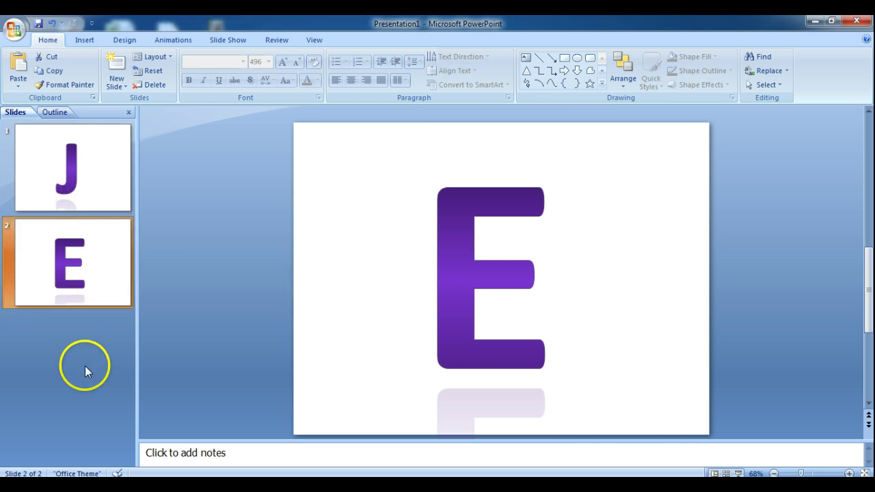
right_click(109, 268)
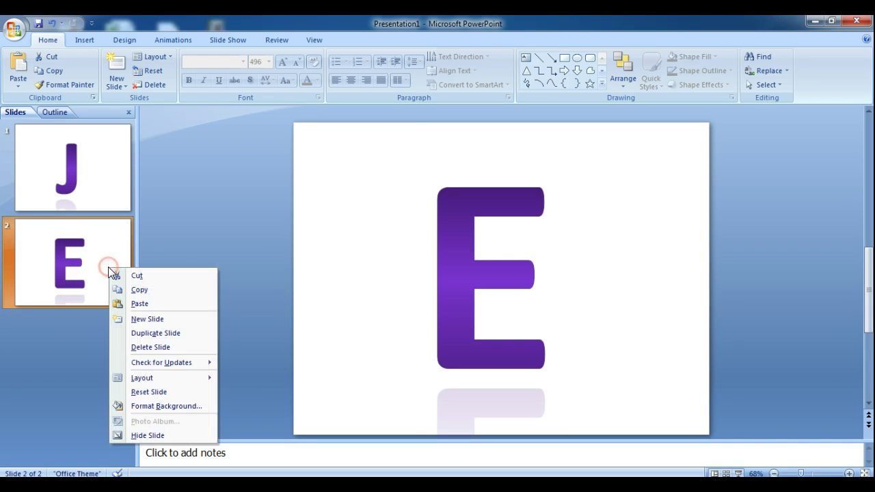
left_click(136, 333)
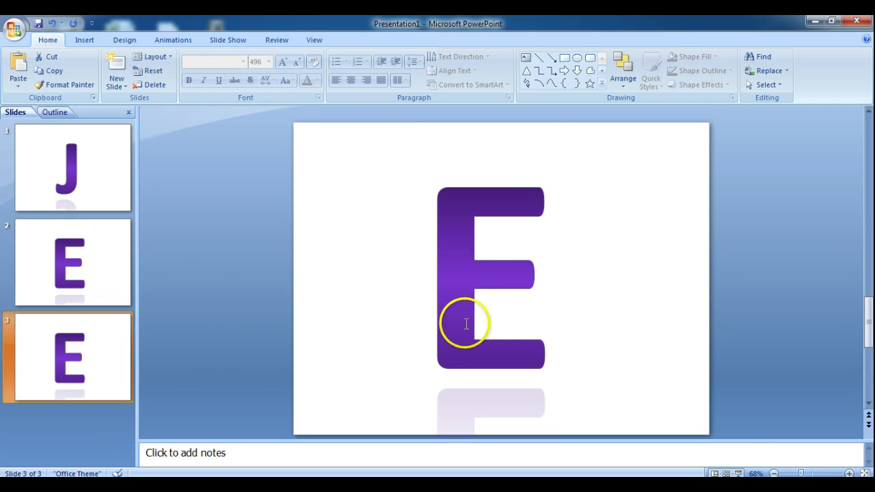
left_click(506, 288)
left_click_drag(439, 297, 508, 300)
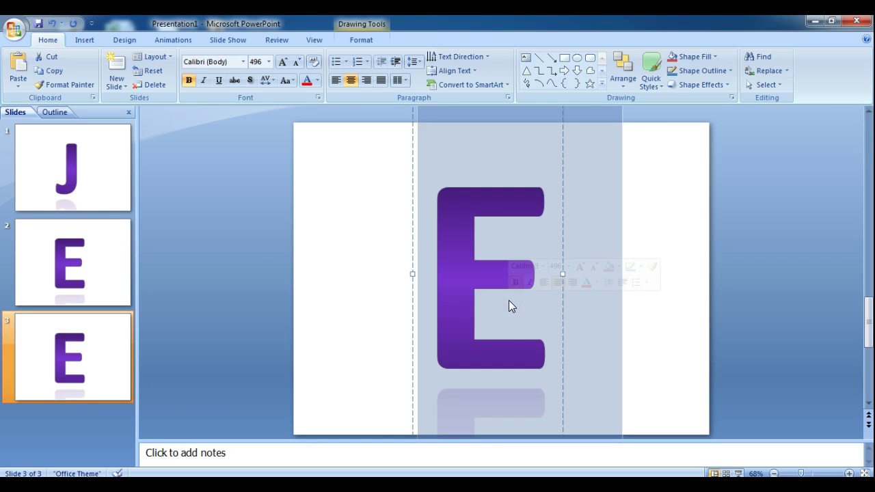
type("N")
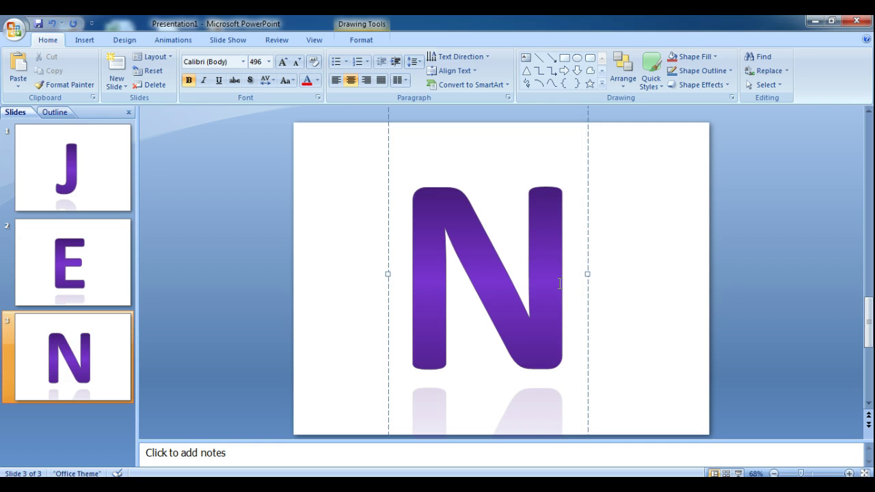
left_click(420, 287)
left_click(591, 285)
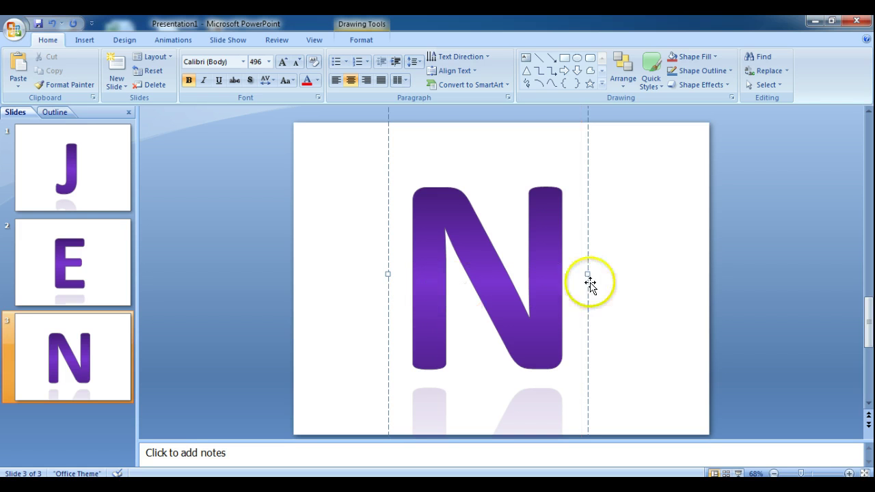
left_click(634, 286)
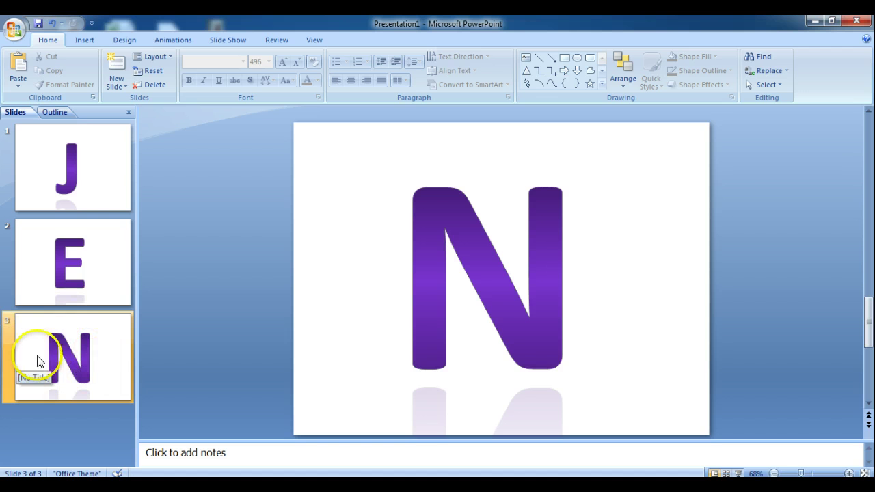
- Move the N slide up between the J and E slides
left_click(107, 363)
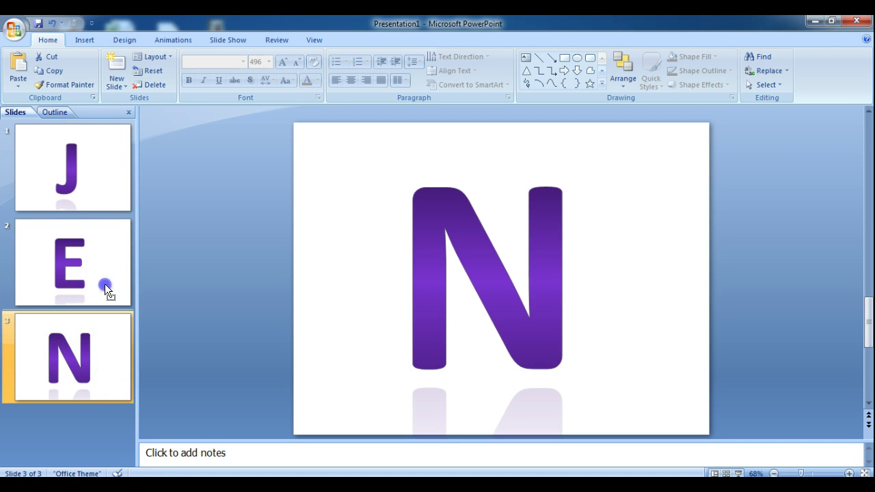
left_click_drag(105, 284, 101, 253)
left_click_drag(101, 225, 100, 226)
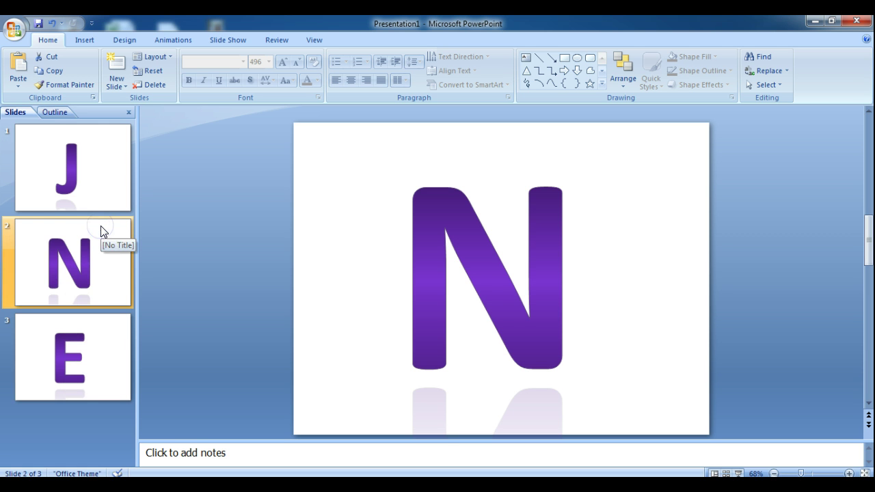
- Move the J slide to the end of the presentation, after the E slide
left_click(73, 272)
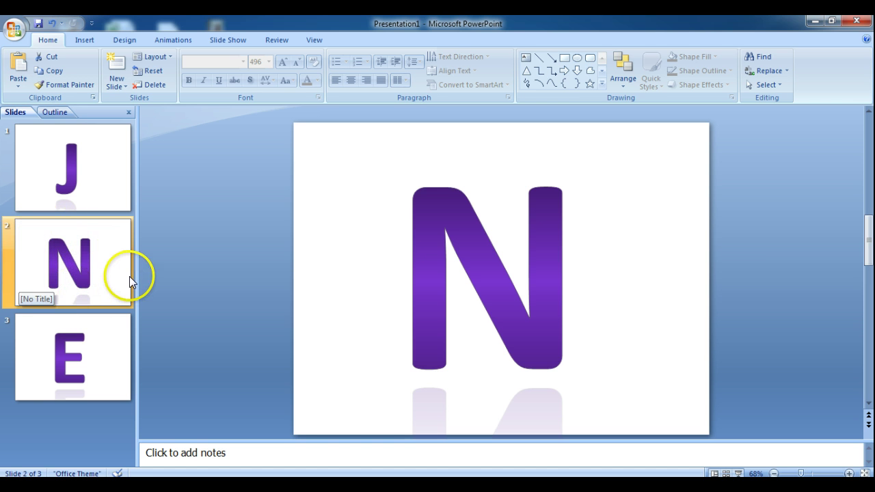
left_click(75, 168)
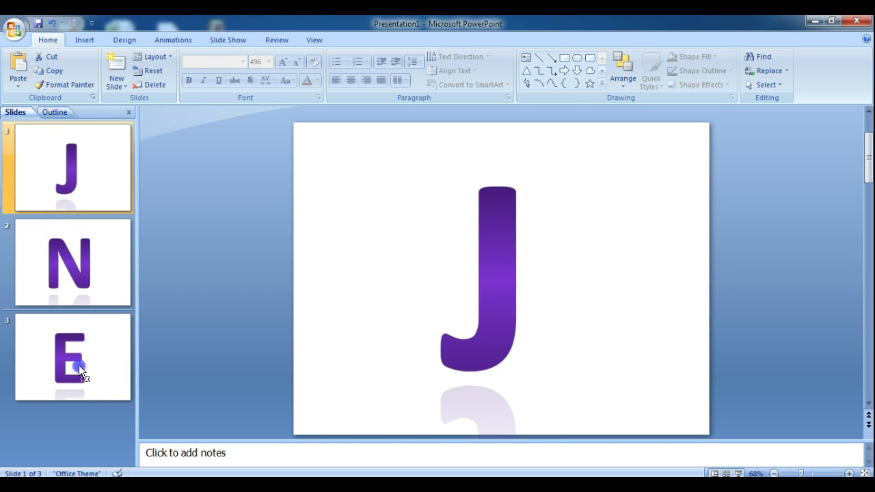
left_click_drag(78, 365, 79, 420)
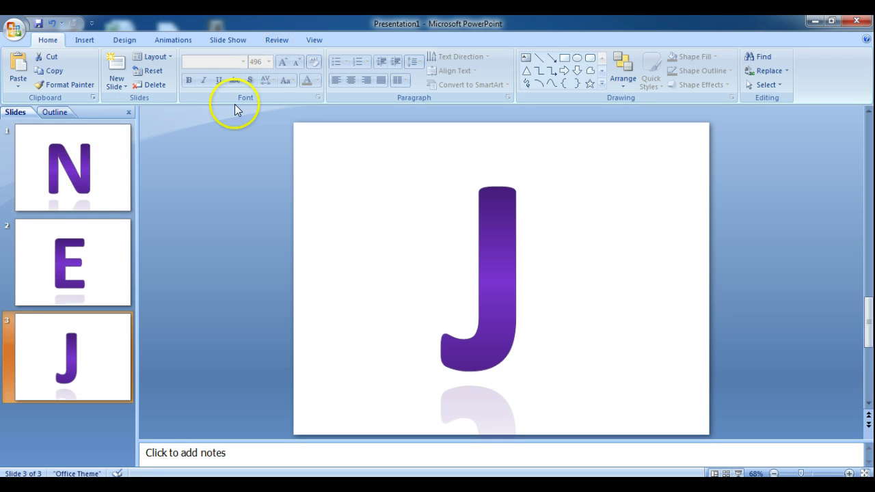
- Switch to Slide Sorter view and rearrange the letter slides into the order E, J, N
left_click(319, 39)
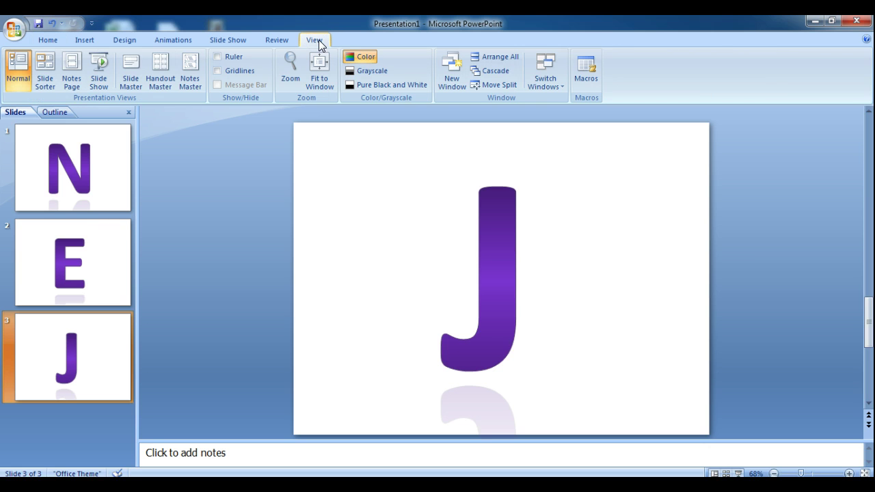
left_click(46, 76)
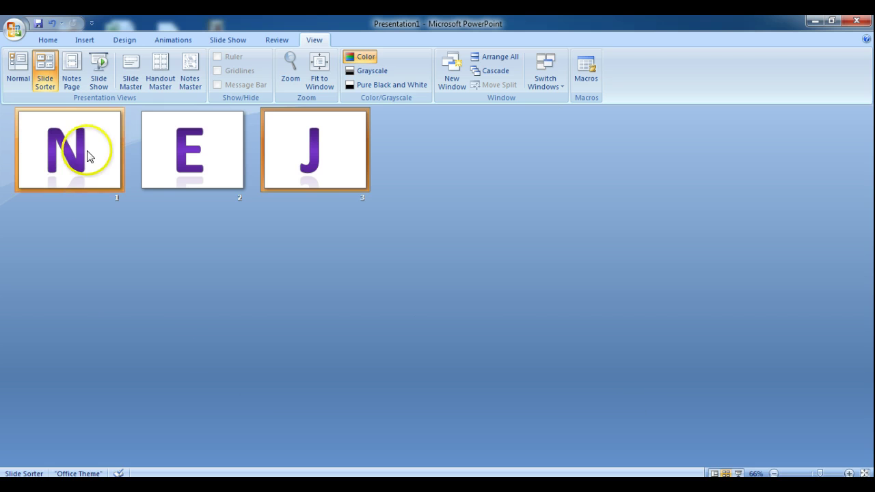
left_click_drag(89, 153, 315, 156)
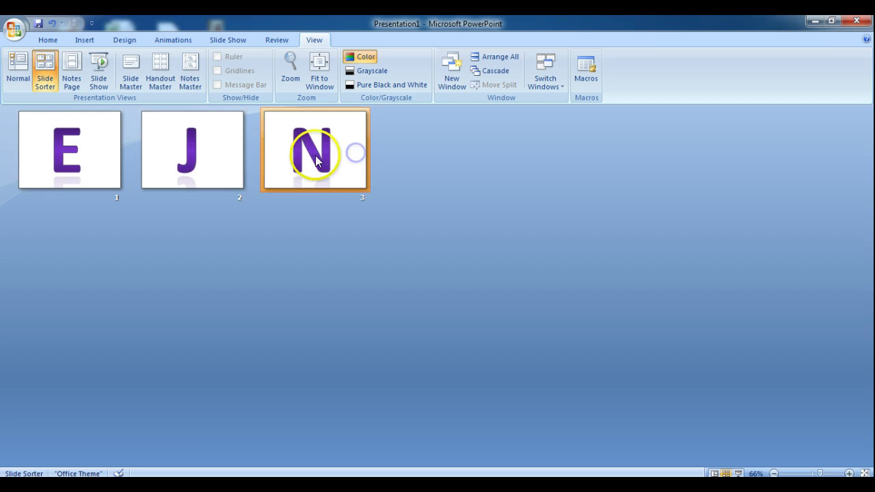
mouse_move(240, 154)
left_mouse_down()
mouse_move(88, 158)
mouse_move(253, 158)
left_mouse_up()
left_click_drag(329, 156, 219, 164)
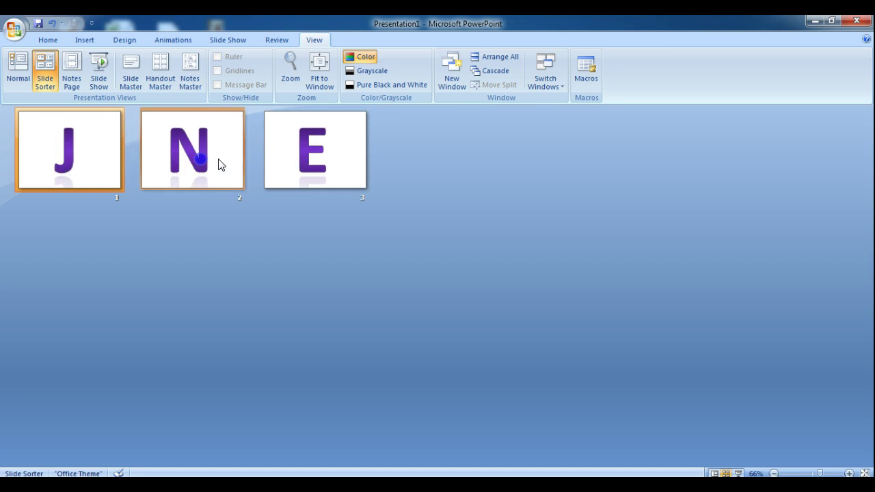
left_click(284, 160)
left_click_drag(285, 167, 132, 160)
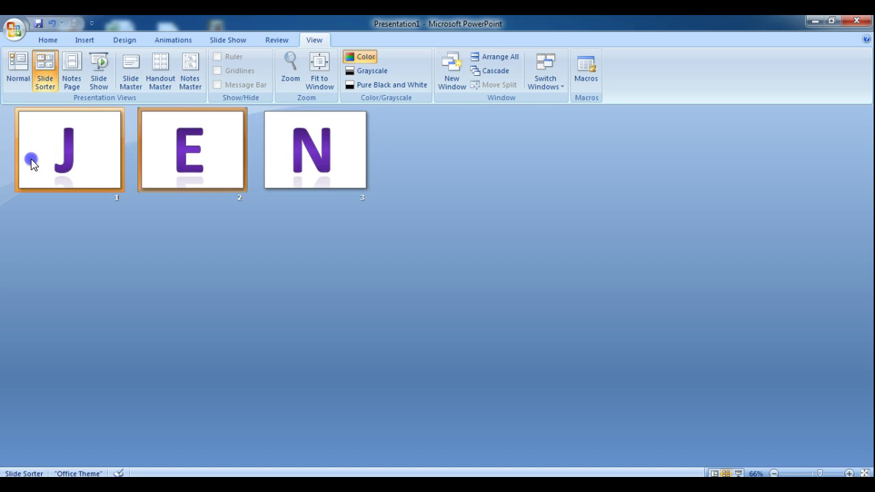
left_click_drag(30, 162, 100, 165)
left_click_drag(294, 158, 69, 161)
left_click(21, 159, "ctrl")
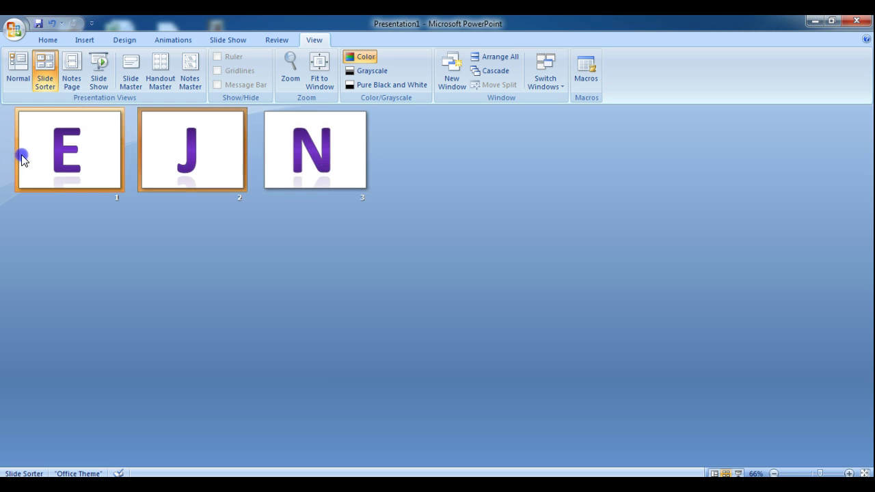
- Move the J slide in front of the E slide, then return to Normal view
left_click(135, 150)
left_click(18, 143, "ctrl")
left_click(153, 149)
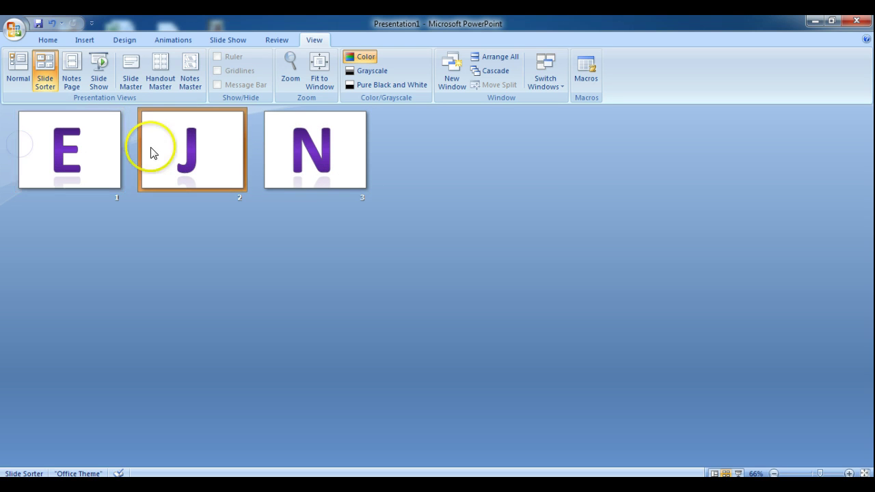
left_click(171, 203)
left_click_drag(185, 152, 72, 150)
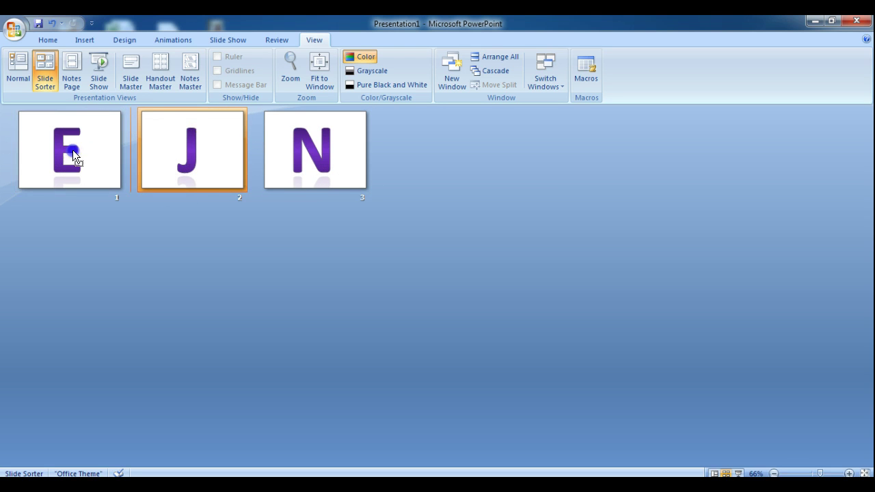
left_click_drag(10, 147, 9, 146)
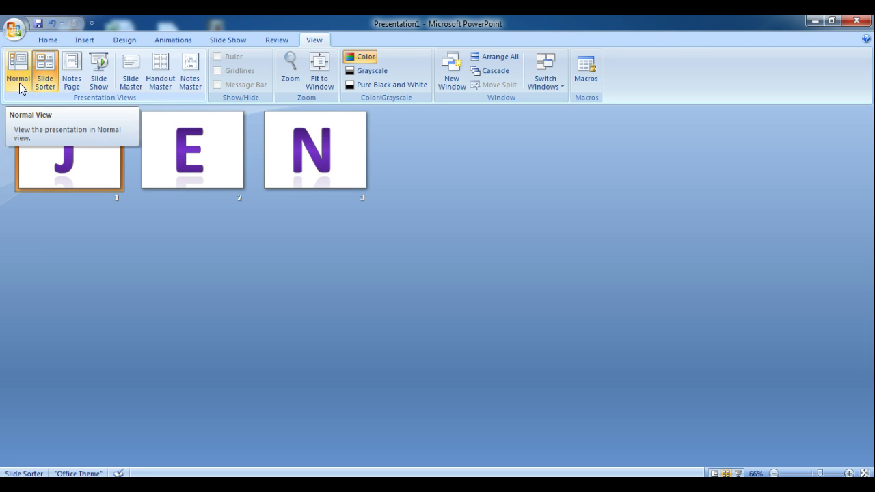
left_click(19, 83)
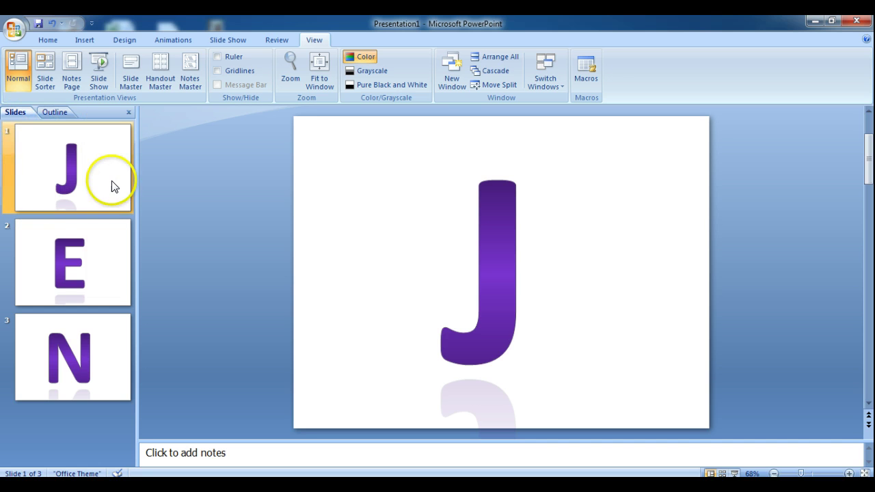
- Add a blank-layout slide after the J slide and move it to the beginning of the presentation
left_click(49, 40)
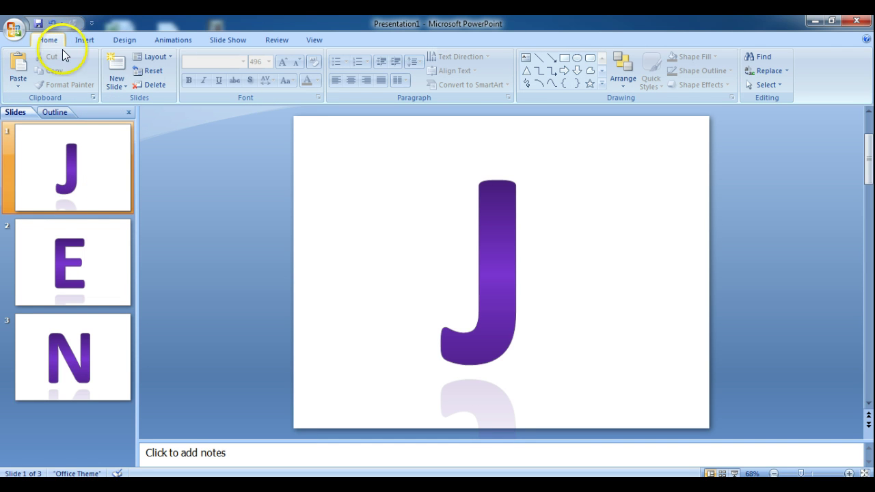
left_click(116, 82)
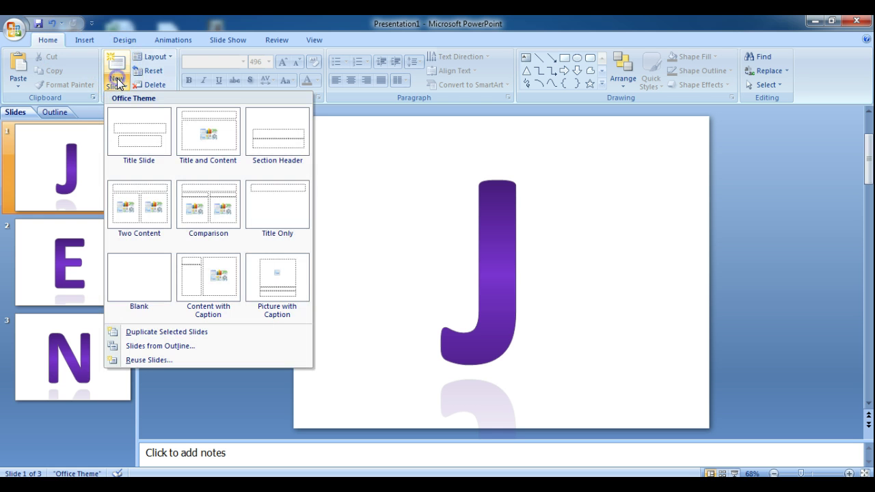
left_click(127, 282)
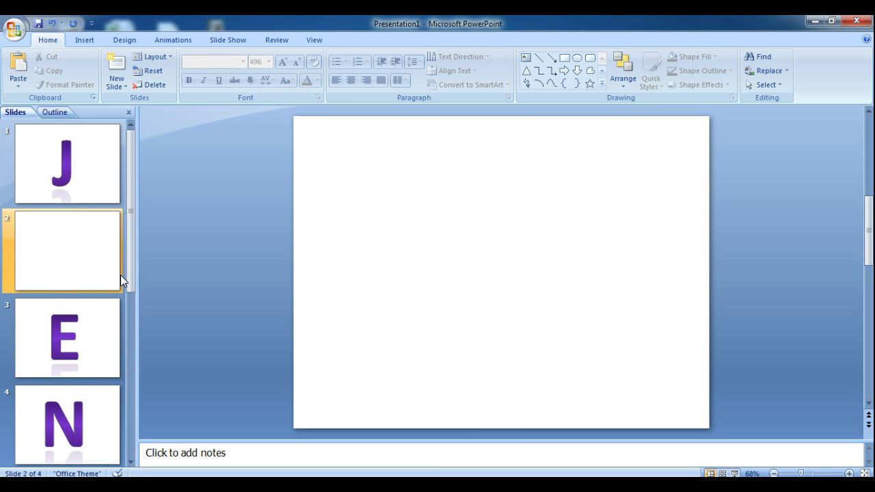
left_click(65, 250)
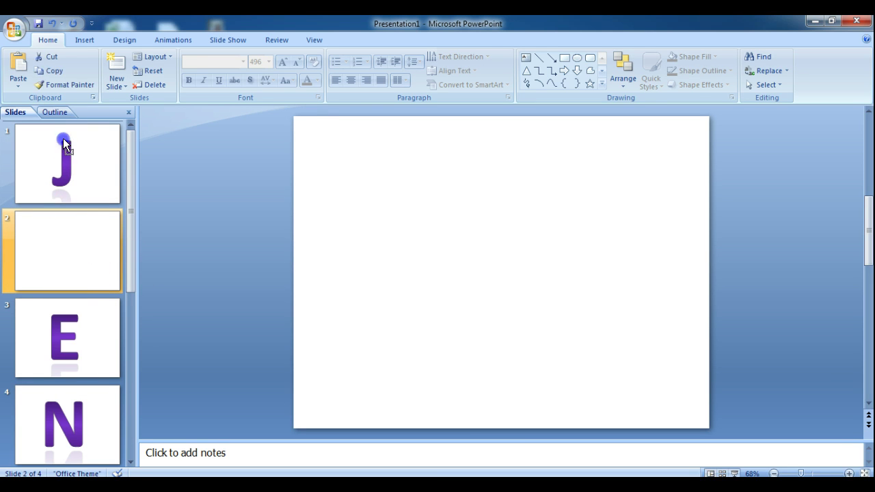
left_click_drag(63, 139, 60, 141)
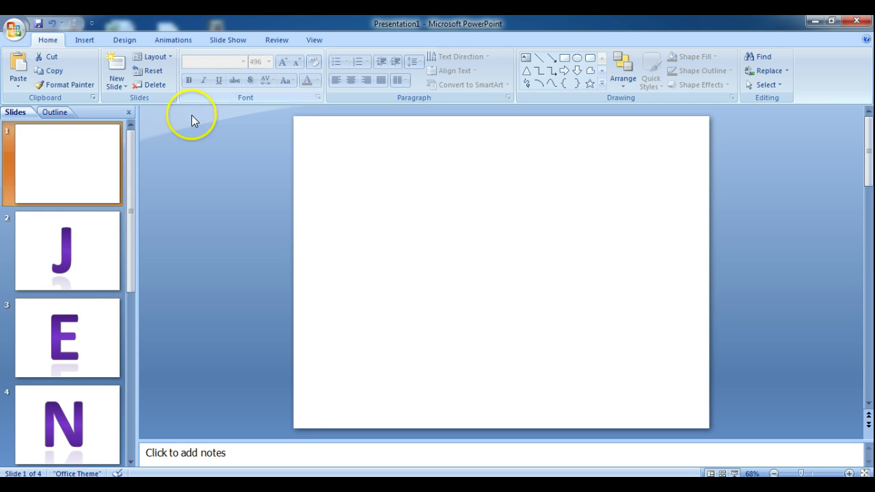
- Insert WordArt in the lighter red gradient style on the blank first slide and replace its placeholder text with 3
left_click(77, 40)
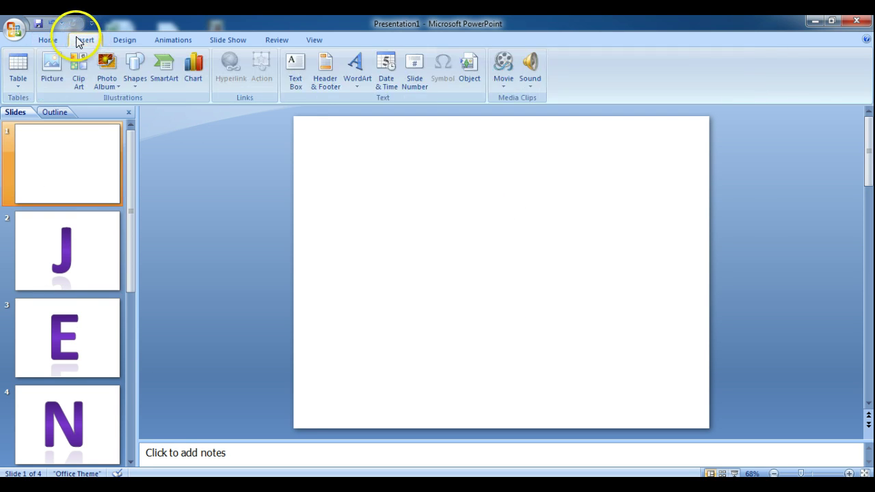
left_click(366, 67)
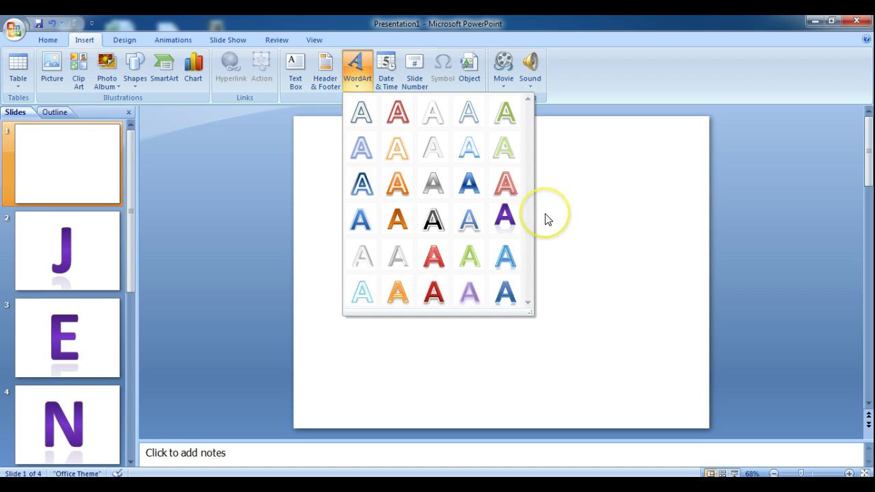
left_click(437, 257)
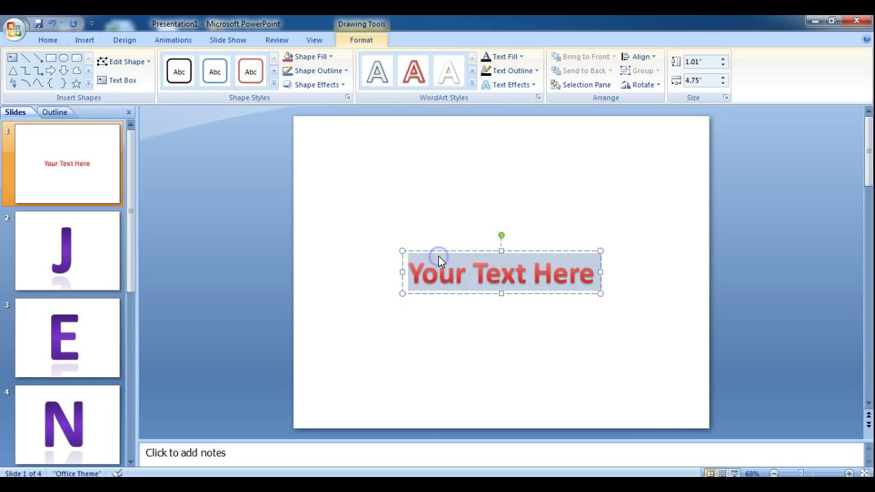
left_click(594, 277)
left_click_drag(594, 277, 422, 276)
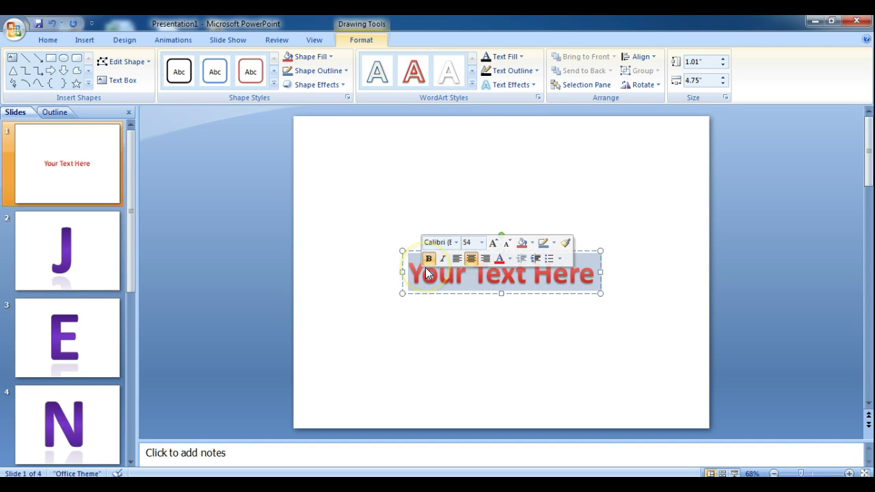
type("3")
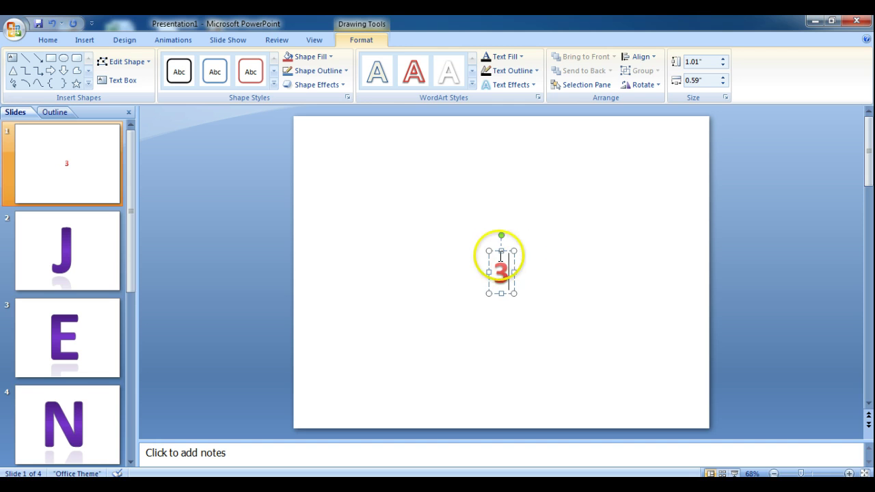
- Enlarge the red 3 to font size 239 and move it to the upper-left part of the slide
double_click(500, 274)
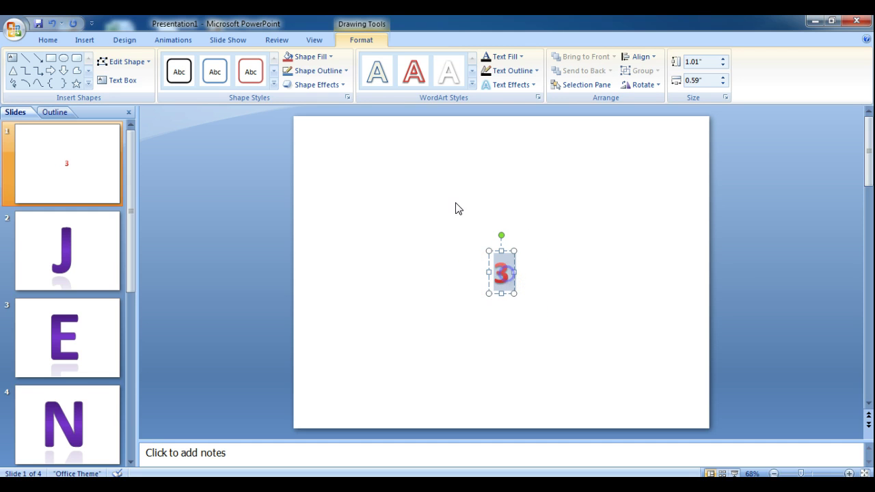
left_click(49, 41)
left_click(283, 62)
left_click(282, 62)
left_click(282, 63)
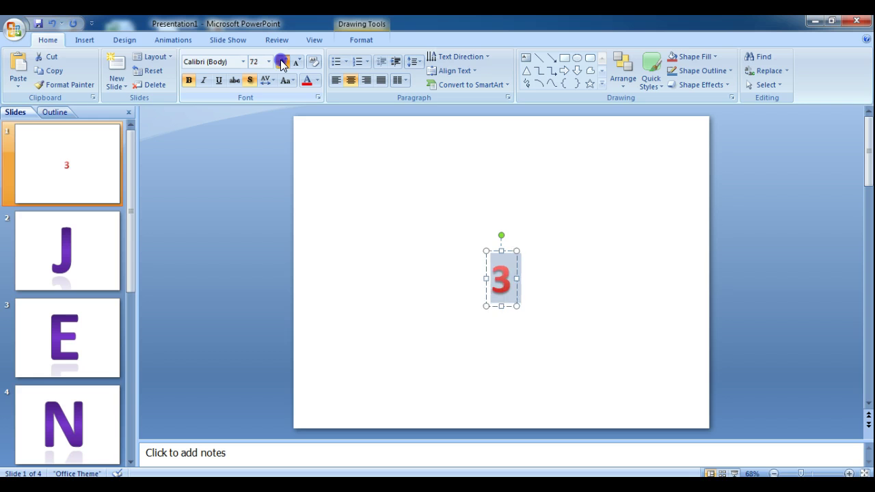
left_click(282, 62)
left_click(282, 62)
left_click(282, 62)
left_click(282, 62)
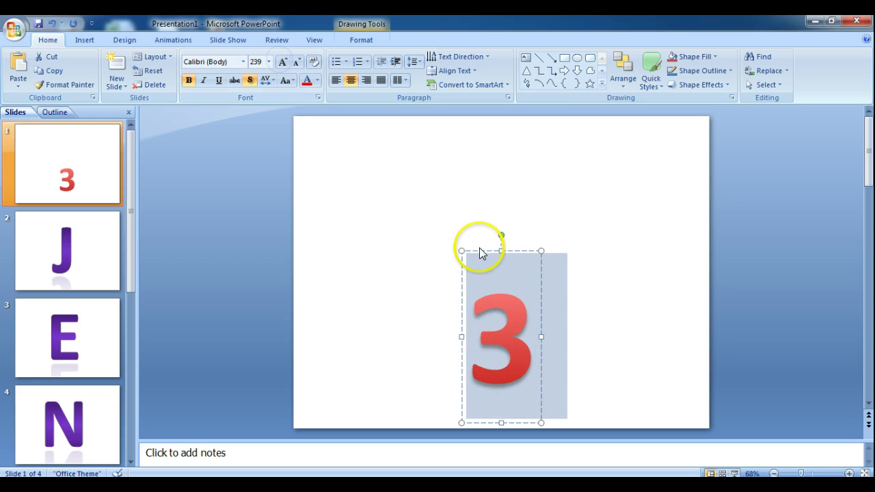
mouse_move(480, 251)
left_mouse_down()
mouse_move(406, 239)
mouse_move(333, 136)
left_mouse_up()
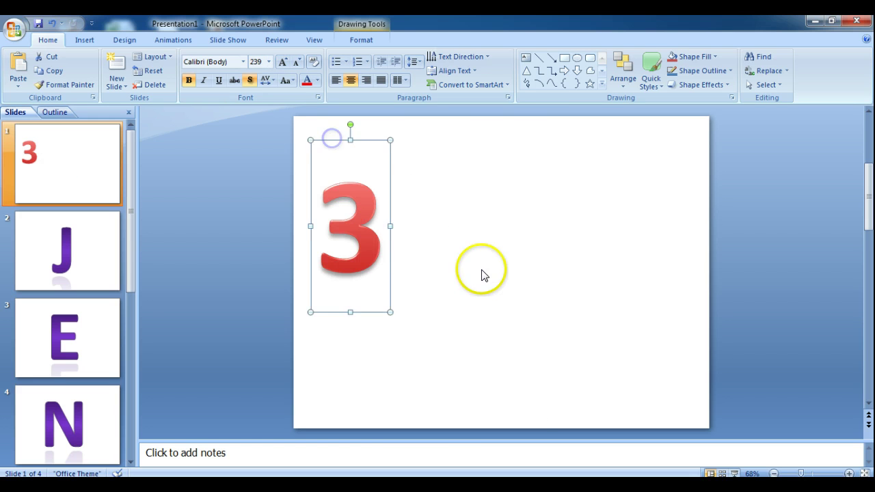
left_click(483, 273)
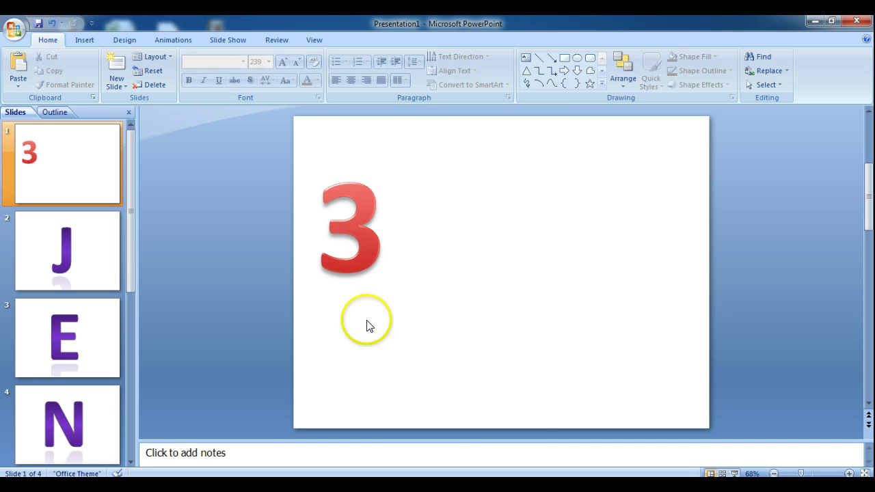
- Insert WordArt in the purple reflected style on the first slide and replace its placeholder text with 2
left_click(83, 41)
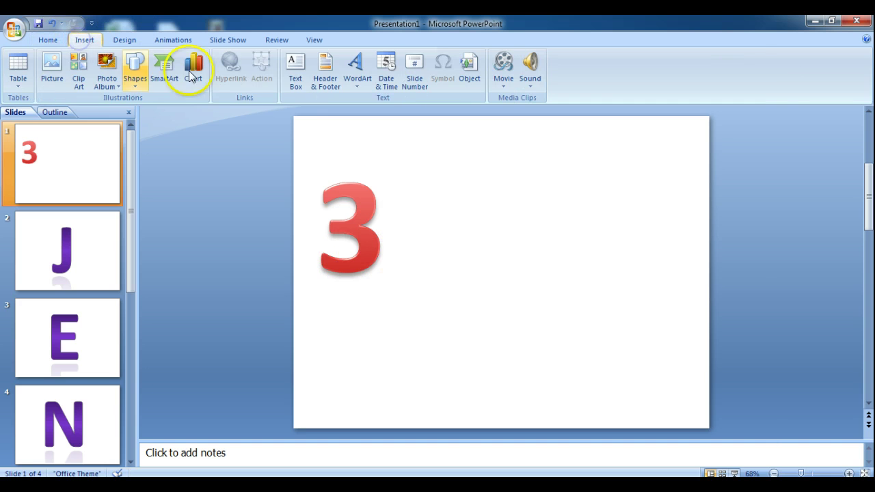
left_click(358, 75)
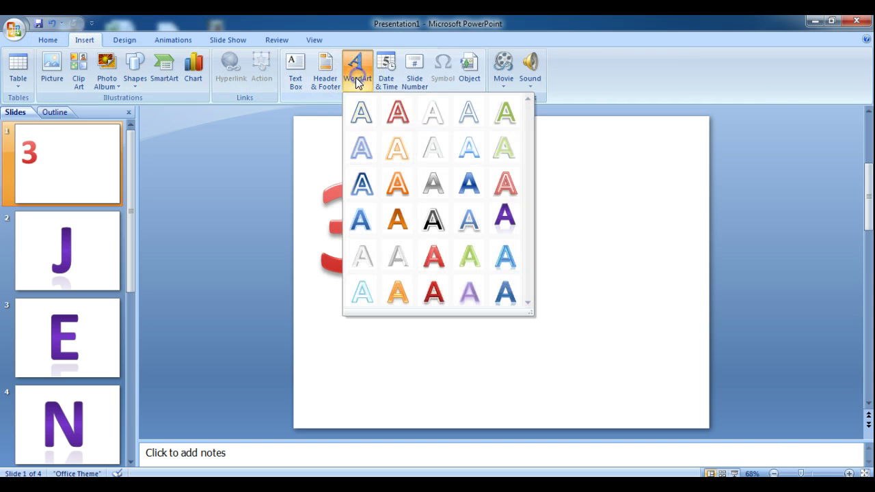
left_click(515, 218)
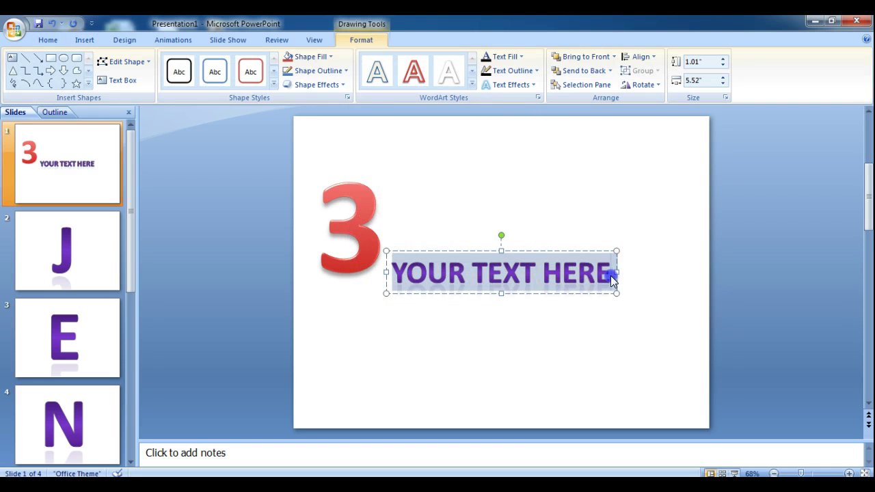
left_click_drag(613, 280, 391, 275)
type("2")
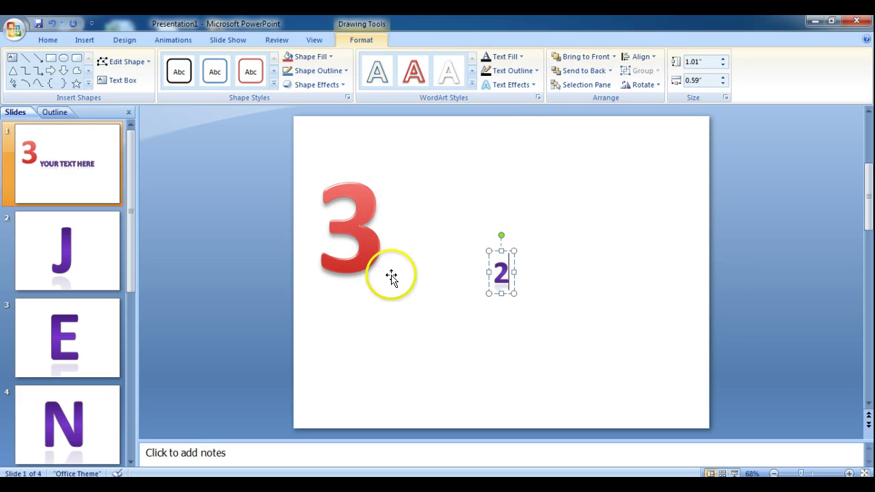
- Enlarge the purple 2 to font size 239 and deselect it
double_click(501, 273)
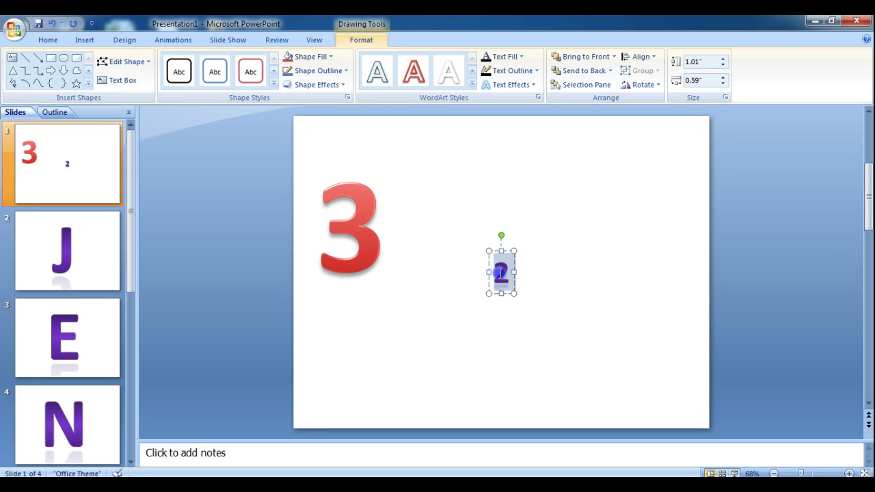
left_click(47, 39)
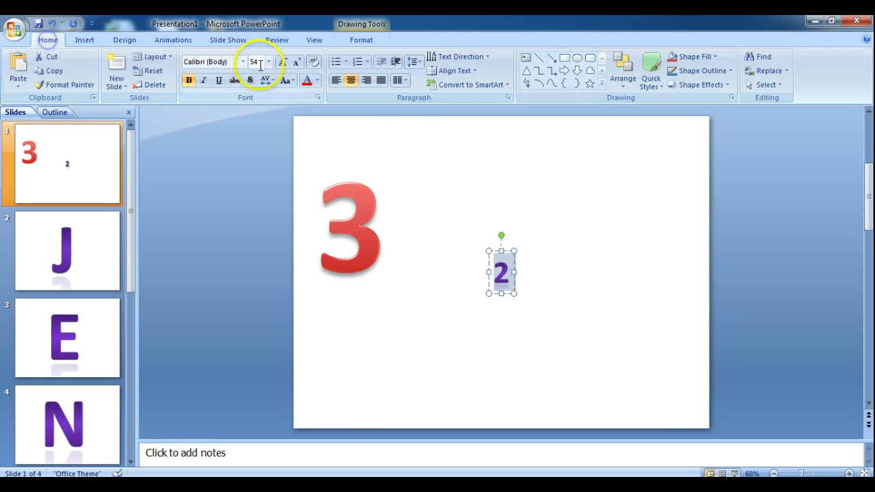
left_click(282, 62)
left_click(283, 62)
left_click(283, 63)
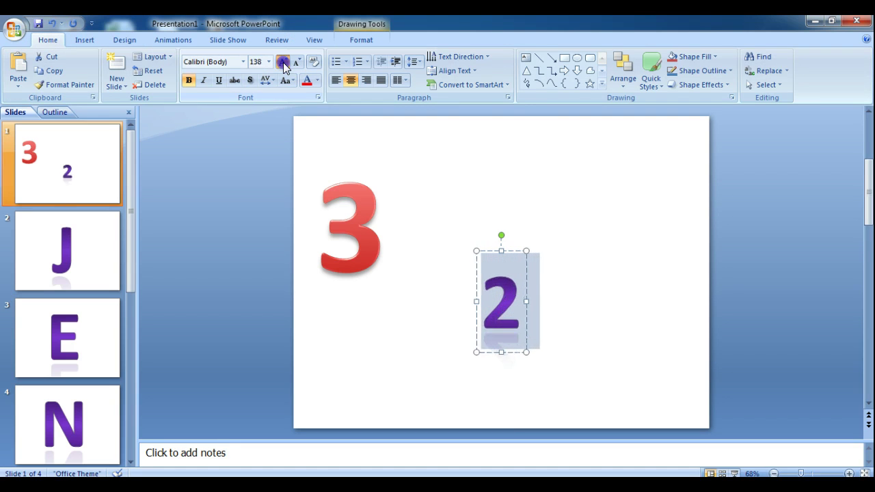
left_click(283, 62)
left_click(282, 62)
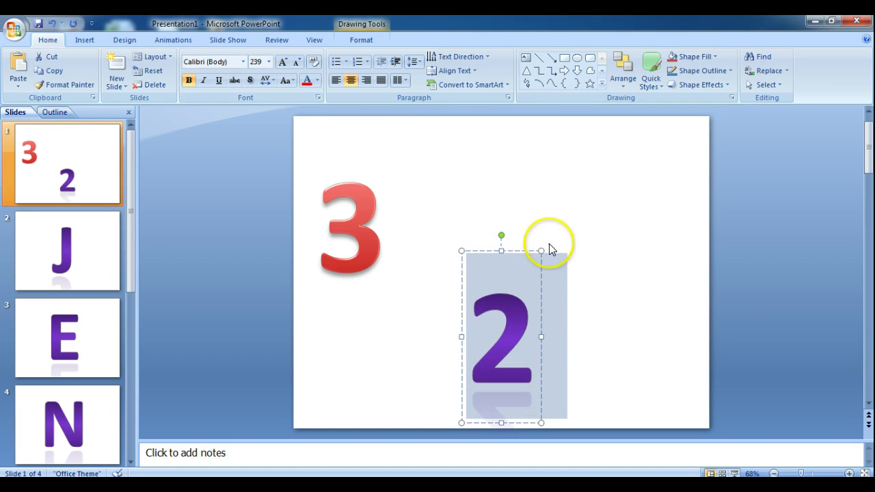
left_click(559, 221)
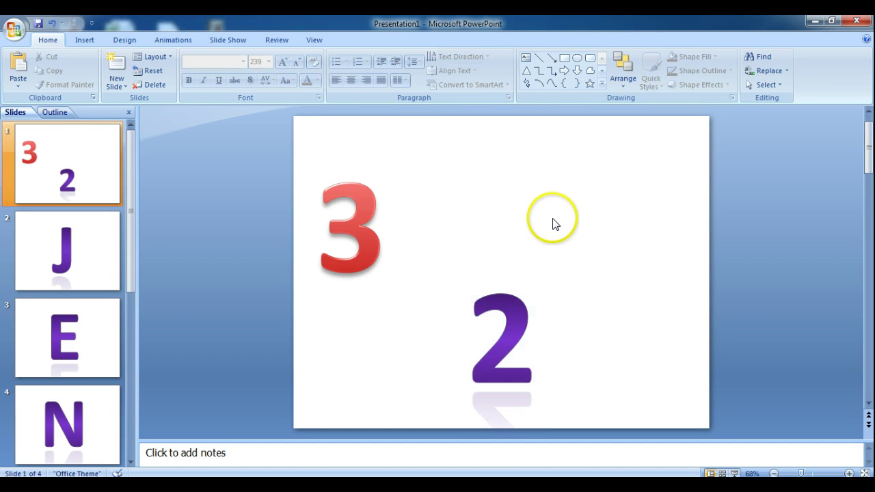
- Insert WordArt in the solid green first-row style on the first slide and replace its placeholder text with 1
left_click(84, 40)
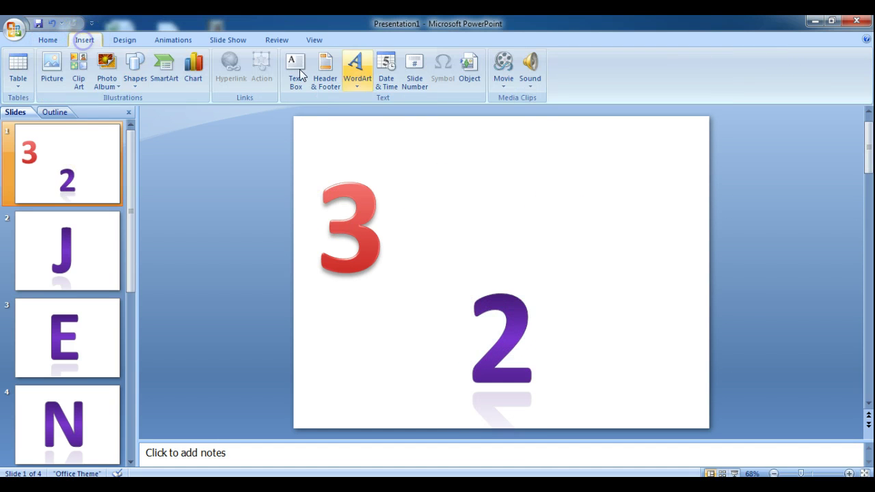
left_click(360, 69)
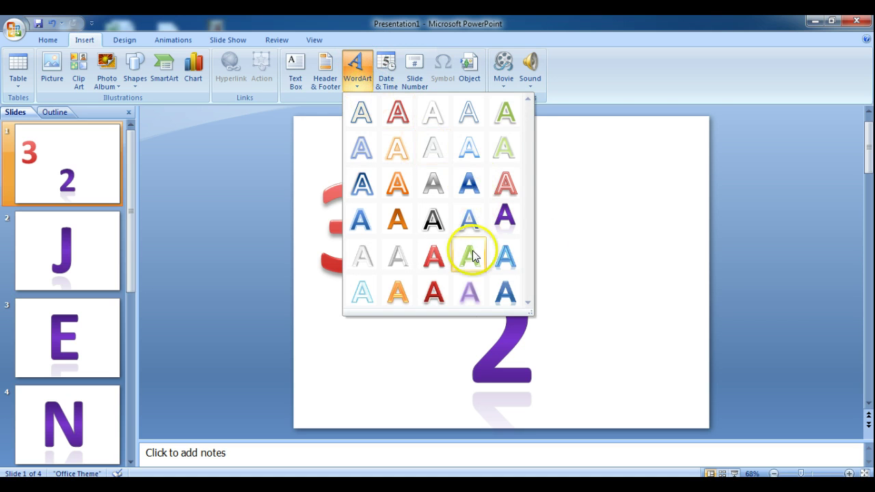
left_click(509, 112)
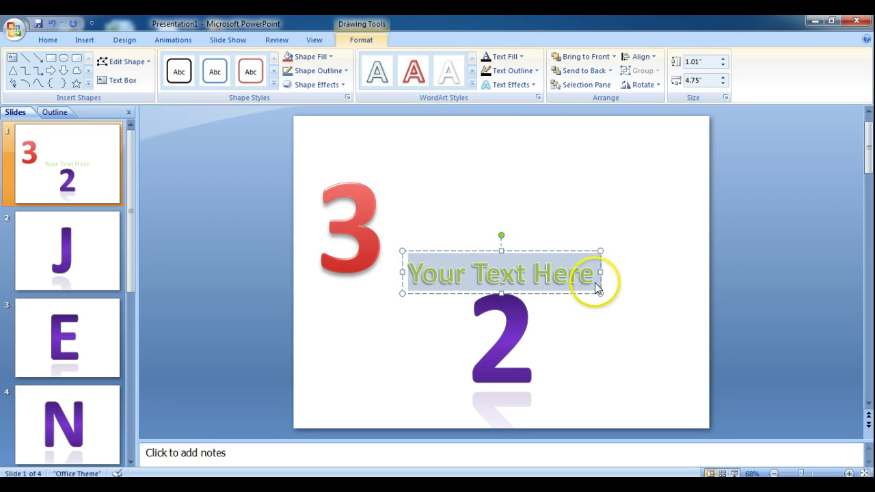
left_click_drag(594, 273, 429, 274)
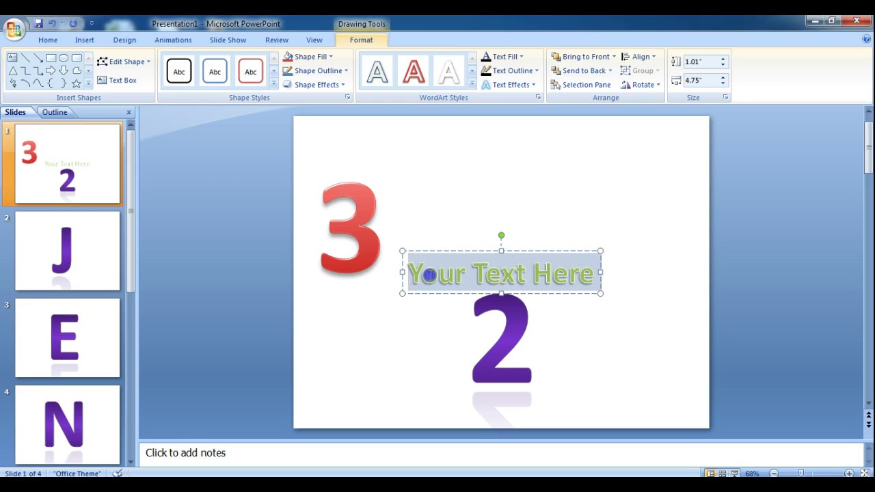
type("1")
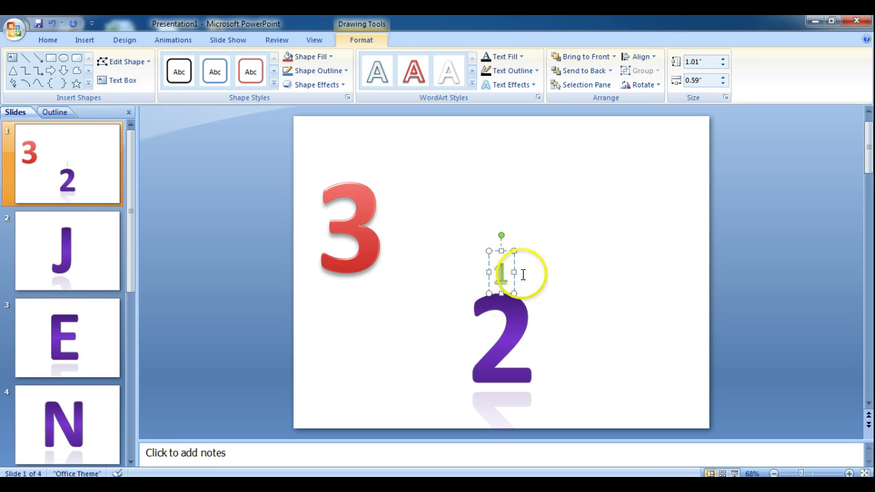
- Enlarge the green 1 to font size 199 and deselect it
double_click(500, 273)
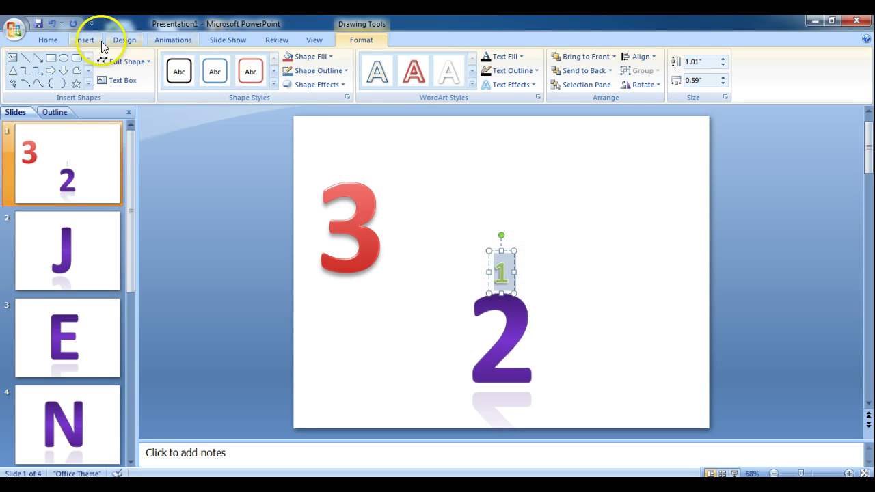
left_click(47, 39)
left_click(283, 61)
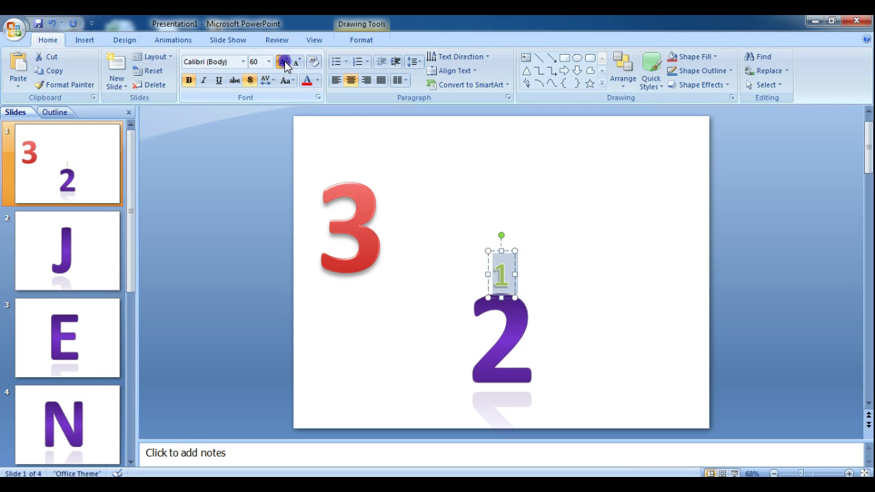
left_click(283, 61)
left_click(283, 61)
left_click(283, 62)
left_click(283, 62)
left_click(283, 61)
left_click(283, 62)
left_click(284, 62)
left_click(283, 61)
left_click(283, 62)
left_click(283, 62)
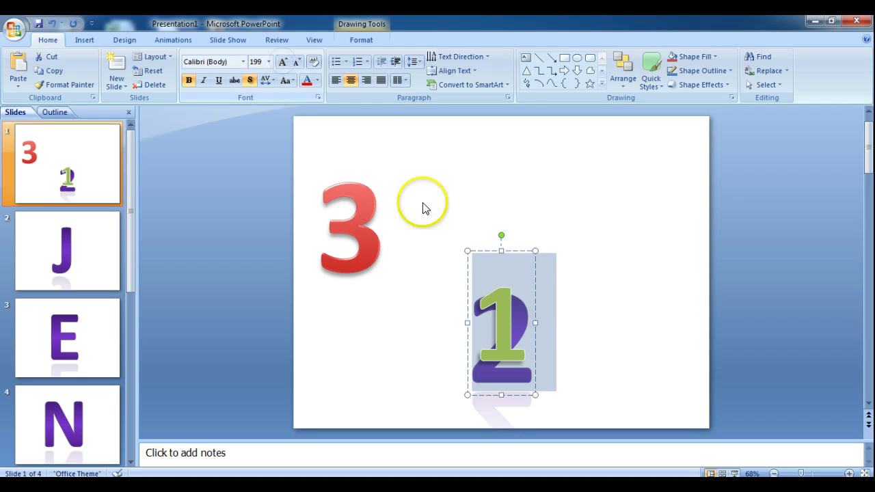
left_click(595, 266)
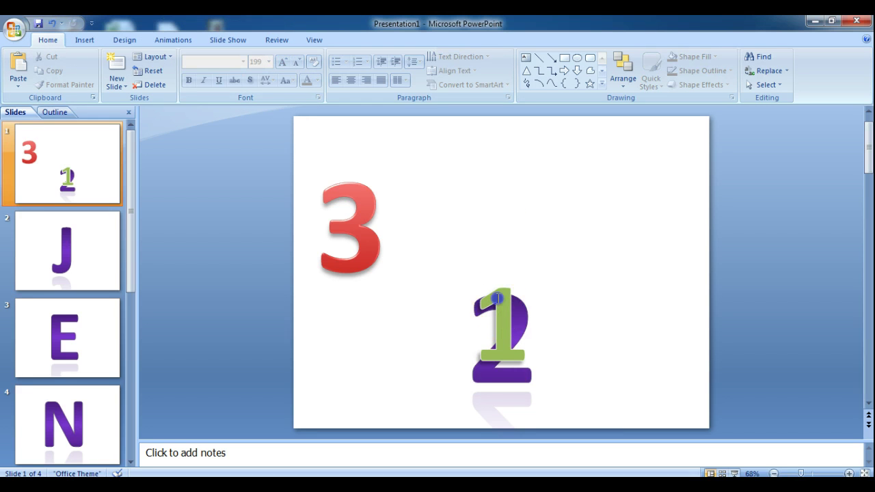
- Move the green 1 off the purple 2 to the upper-right part of the slide and deselect it
left_click(497, 301)
mouse_move(513, 252)
left_mouse_down()
mouse_move(555, 167)
mouse_move(598, 162)
left_mouse_up()
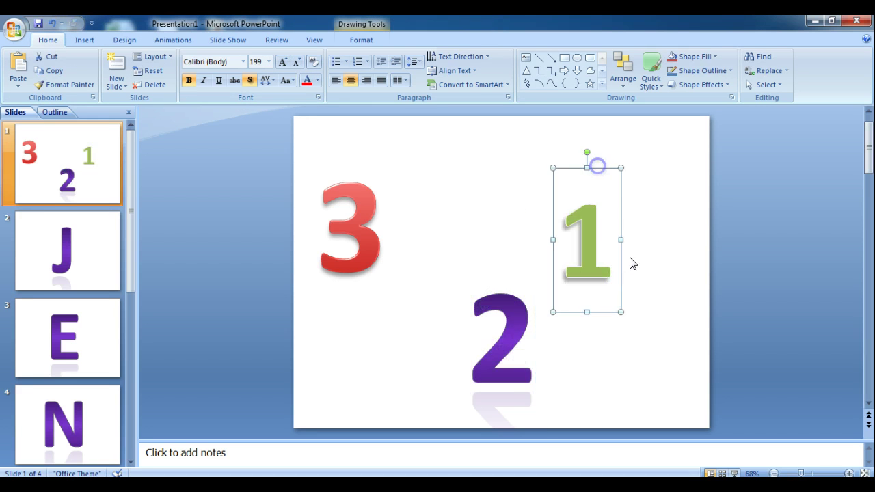
left_click(661, 336)
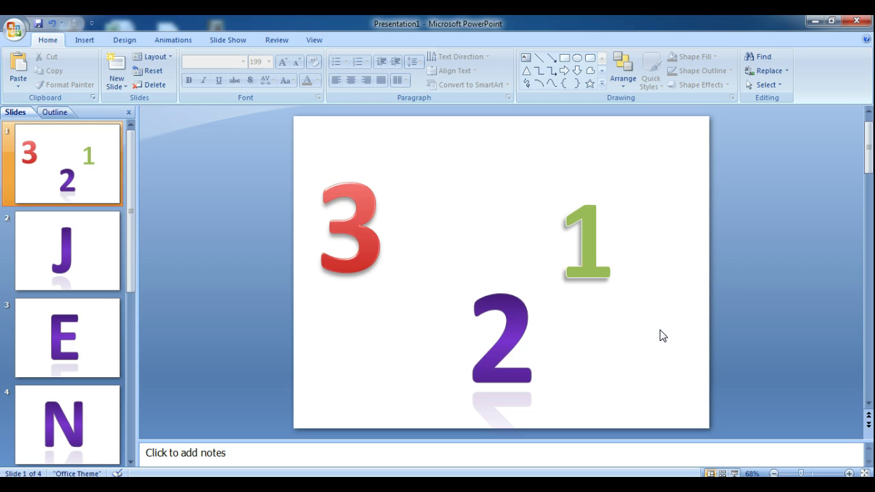
- Switch to Windows Photo Viewer to examine the pictures of the Animations ribbon and the Add Animation effects list, and return to PowerPoint
left_click(353, 179)
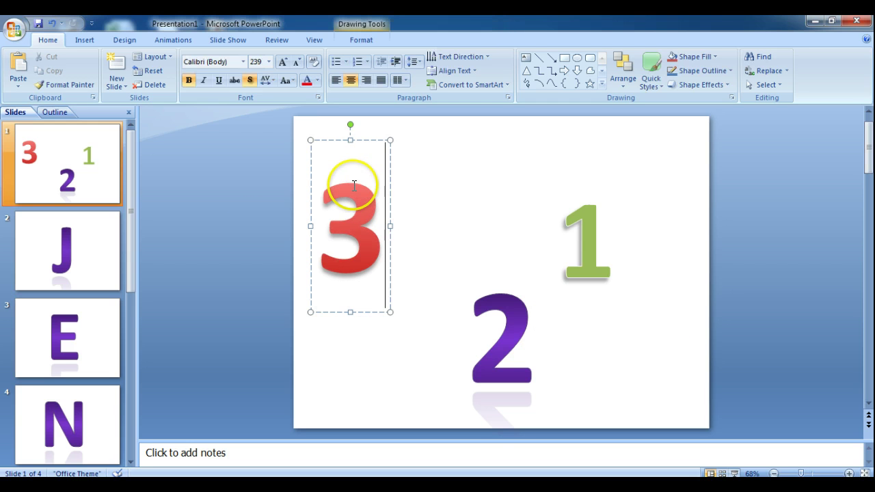
left_click(361, 215)
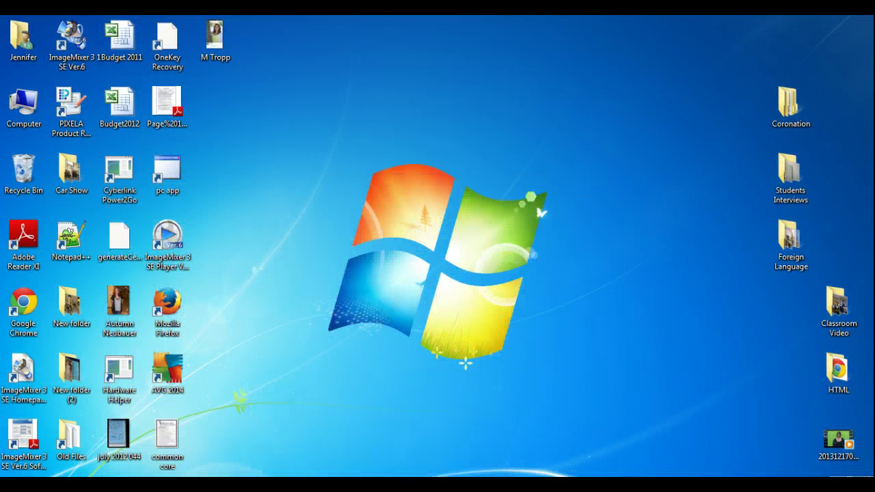
key("alt+Tab")
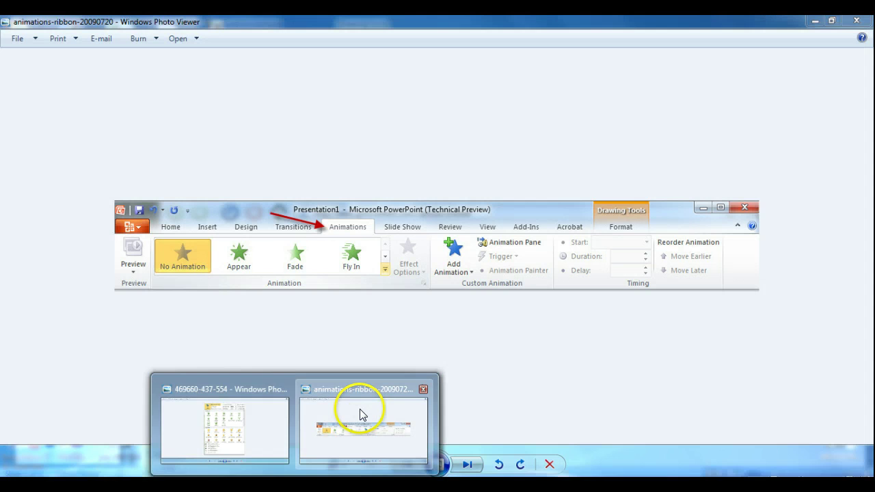
left_click(359, 414)
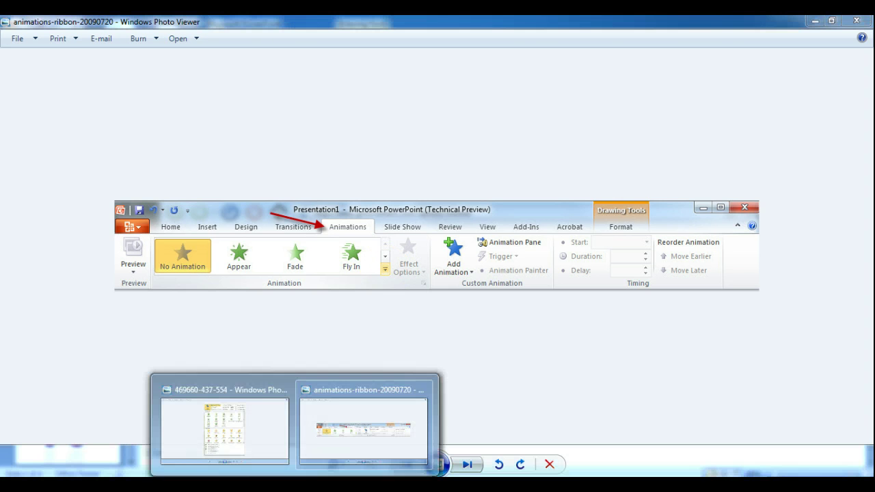
left_click(275, 442)
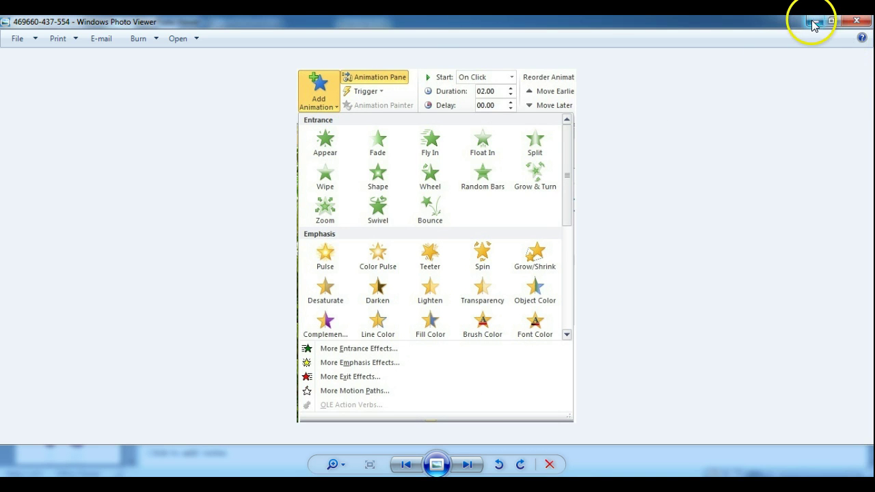
key("alt+Tab")
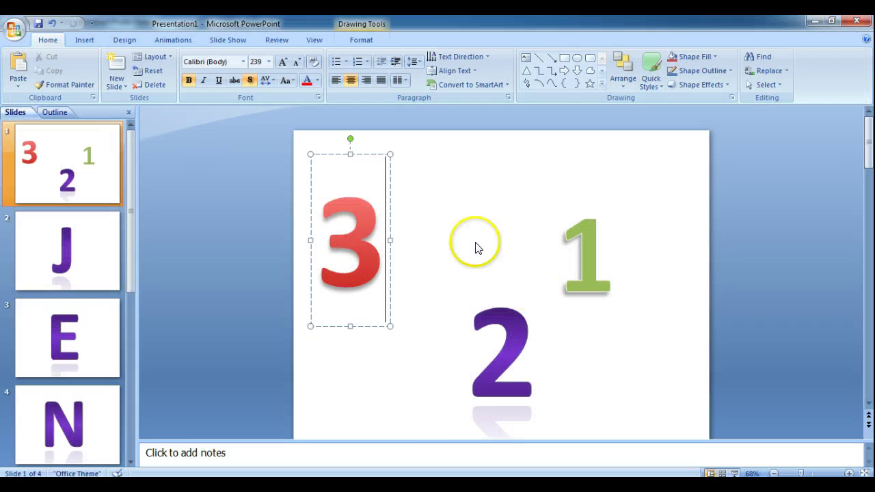
left_click(520, 334)
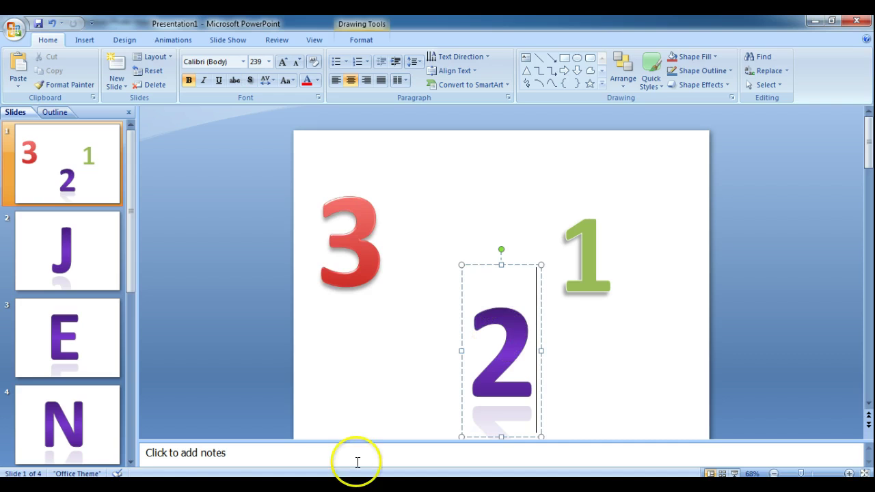
key("alt+Tab")
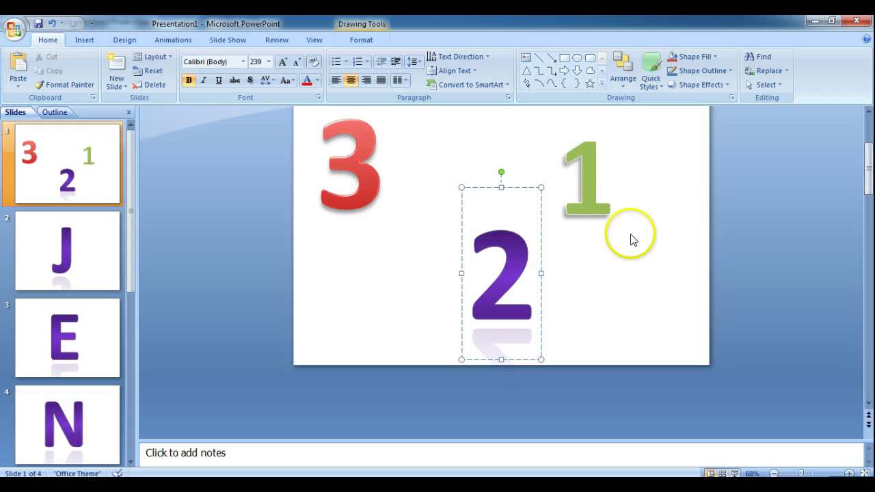
left_click(589, 190)
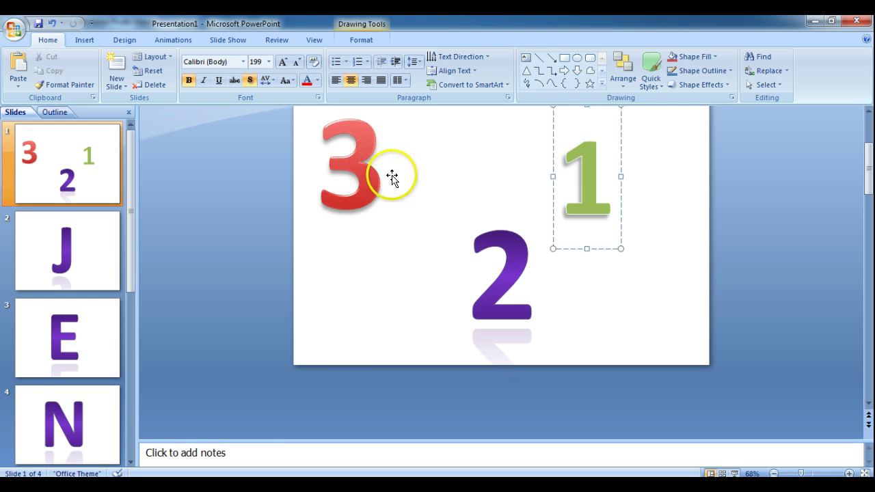
- Open custom animation for the red 3 and give it a Blinds entrance effect
left_click(352, 155)
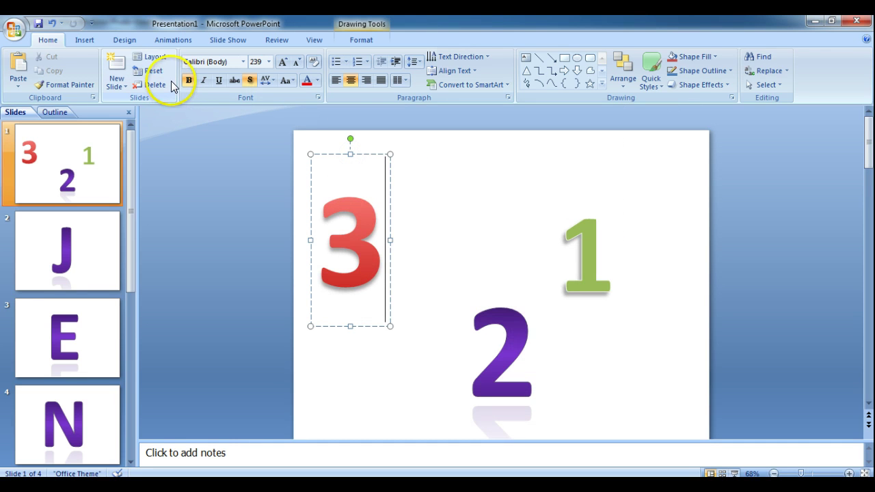
left_click(173, 40)
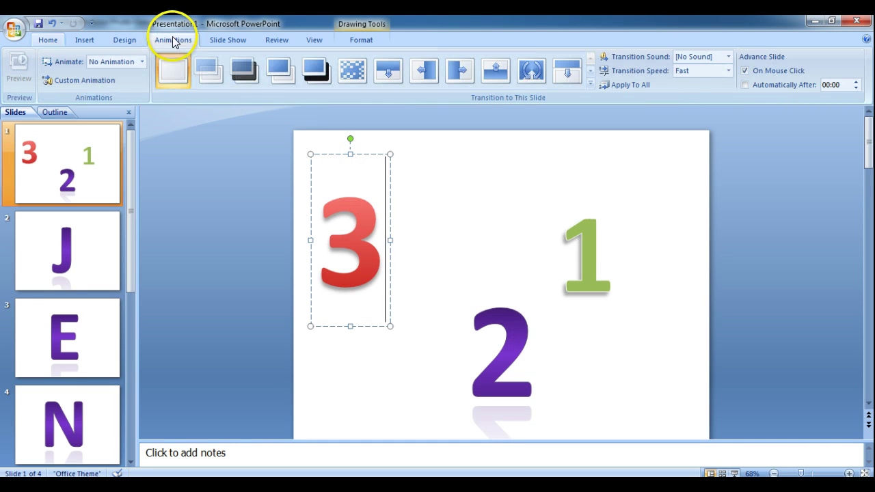
left_click(115, 81)
left_click(766, 131)
mouse_move(744, 148)
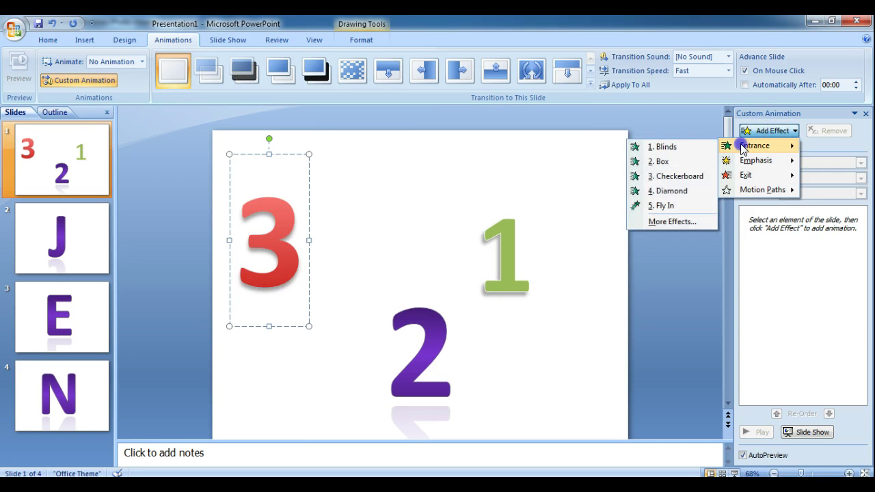
left_click(672, 148)
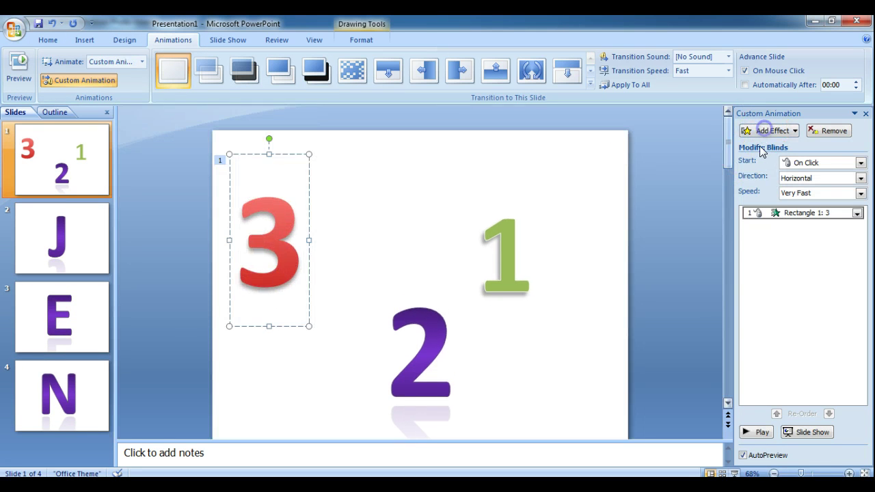
- Add a Change Font Style emphasis effect and a Fly Out exit effect to the red 3
left_click(763, 131)
mouse_move(756, 160)
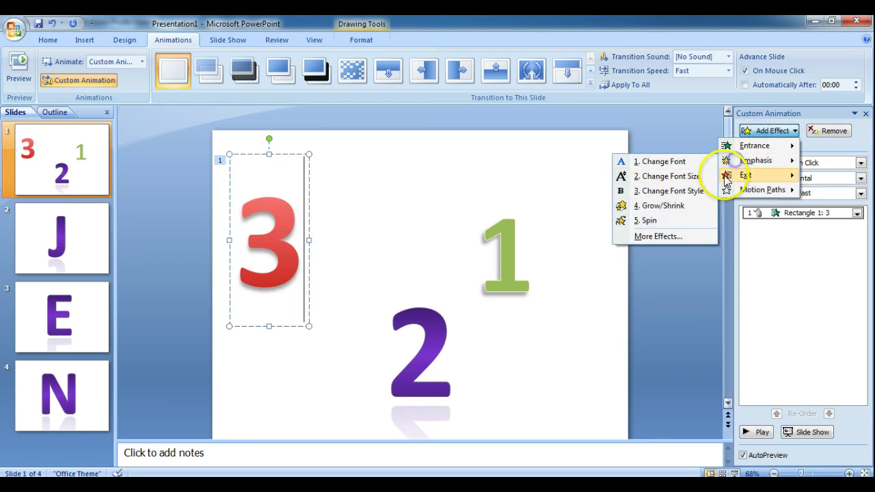
left_click(673, 193)
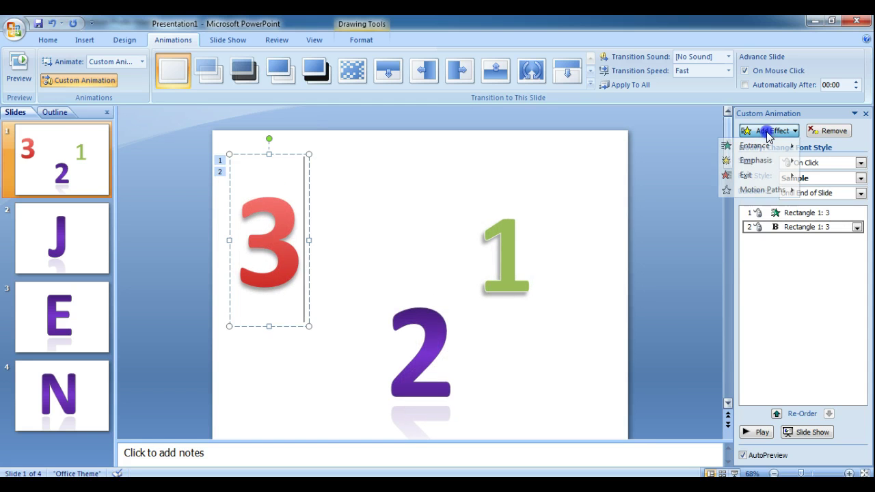
mouse_move(759, 175)
left_click(684, 234)
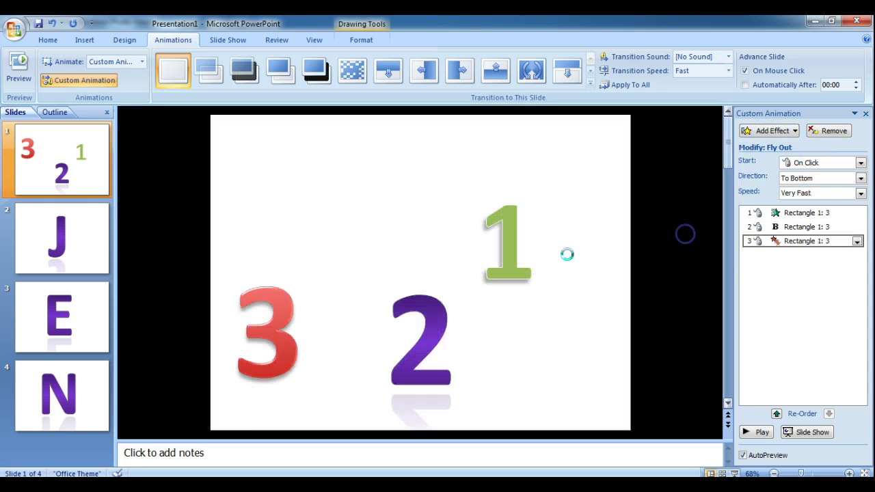
- Add a Blinds entrance effect to the purple 2
left_click(431, 335)
left_click(752, 131)
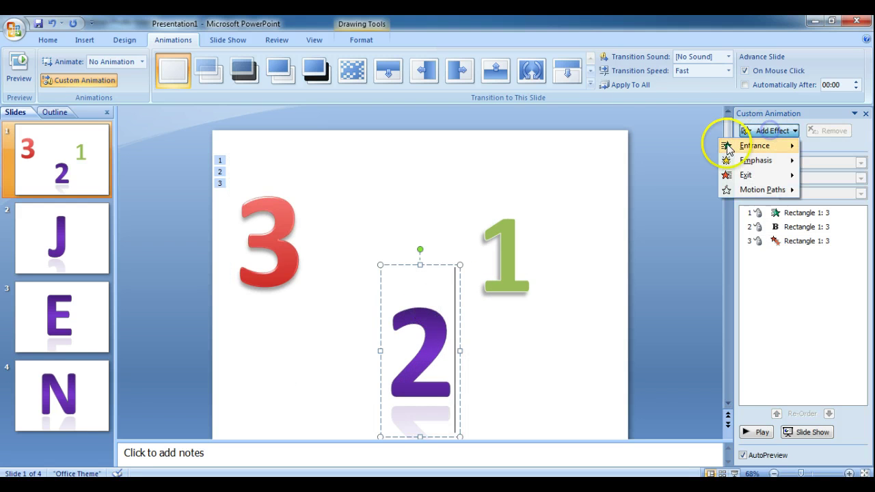
mouse_move(726, 146)
left_click(692, 152)
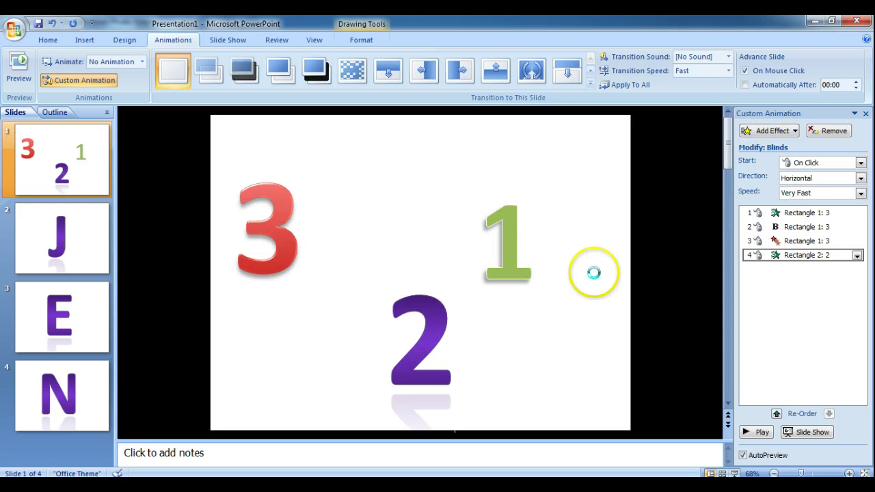
- Add a Grow/Shrink emphasis effect and a Diamond exit effect to the purple 2
left_click(752, 131)
mouse_move(753, 160)
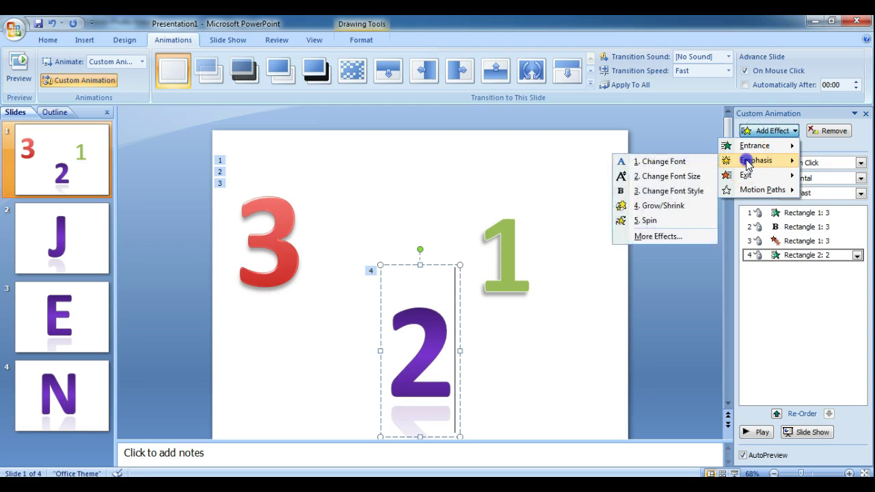
left_click(658, 205)
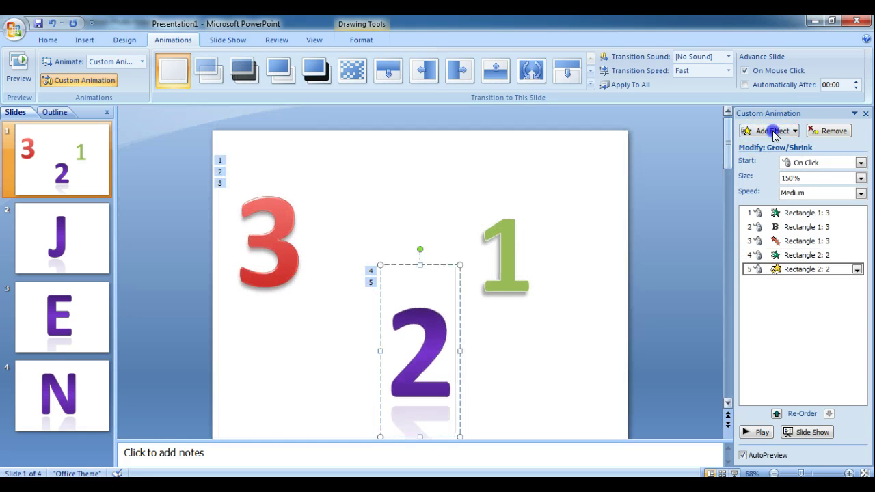
left_click(774, 134)
mouse_move(729, 175)
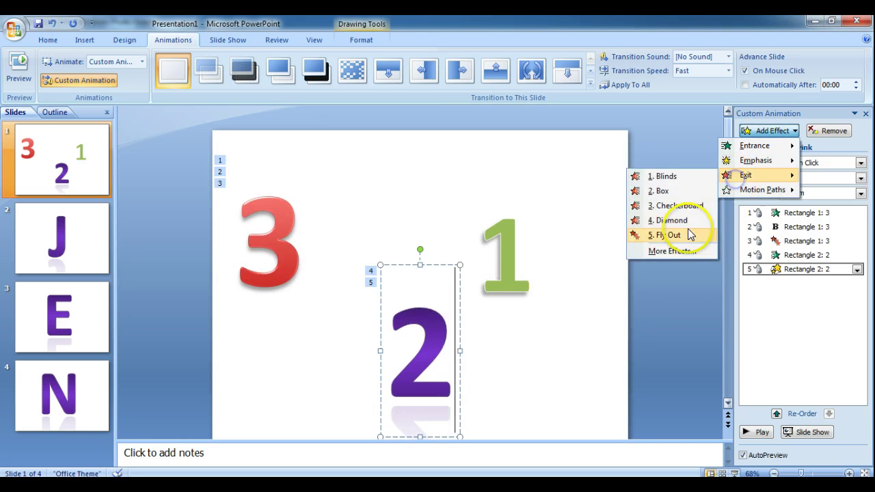
left_click(673, 220)
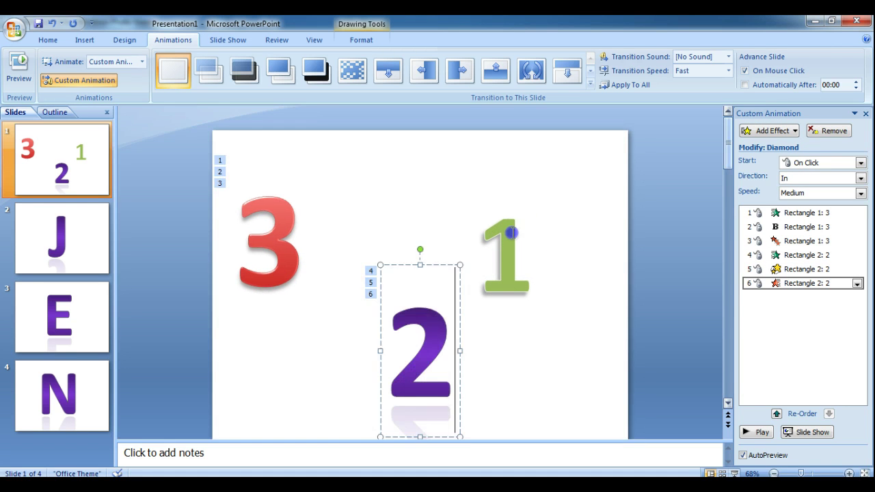
- Add a Checkerboard entrance effect to the green 1
left_click(510, 234)
left_click(749, 130)
mouse_move(739, 146)
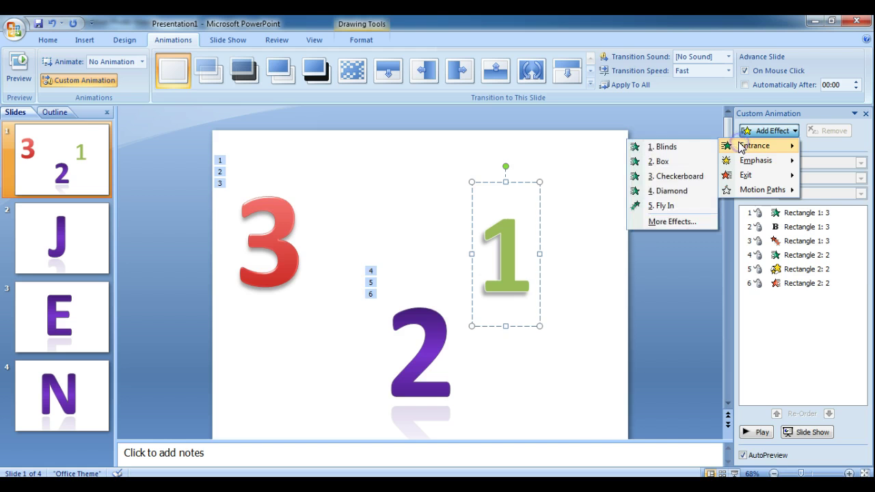
left_click(693, 177)
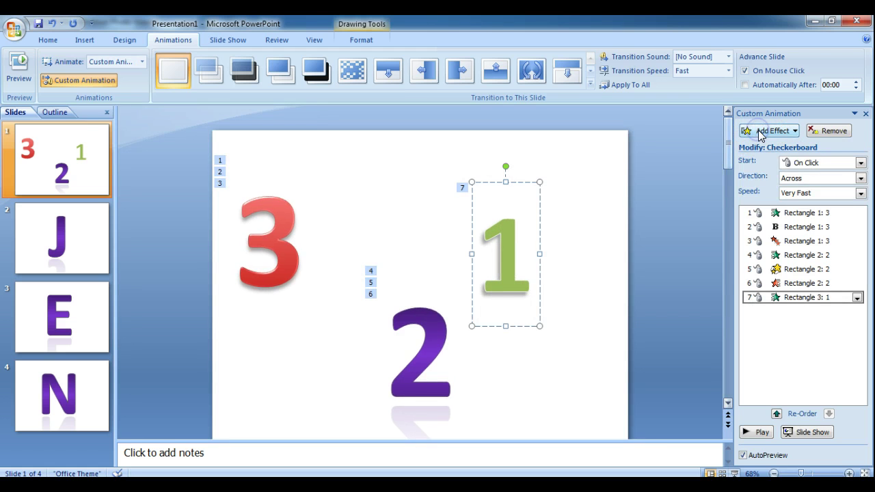
- Add a Spin emphasis effect and a Blinds exit effect to the green 1
left_click(760, 132)
mouse_move(755, 160)
left_click(670, 219)
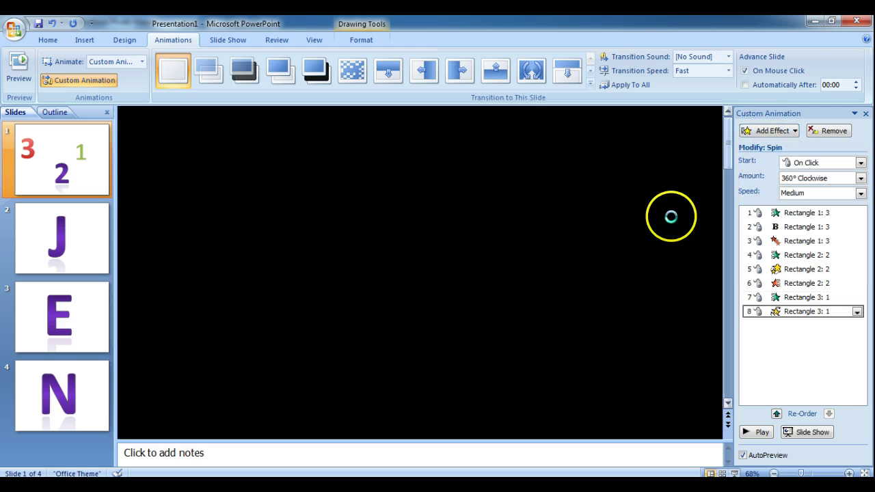
left_click(765, 132)
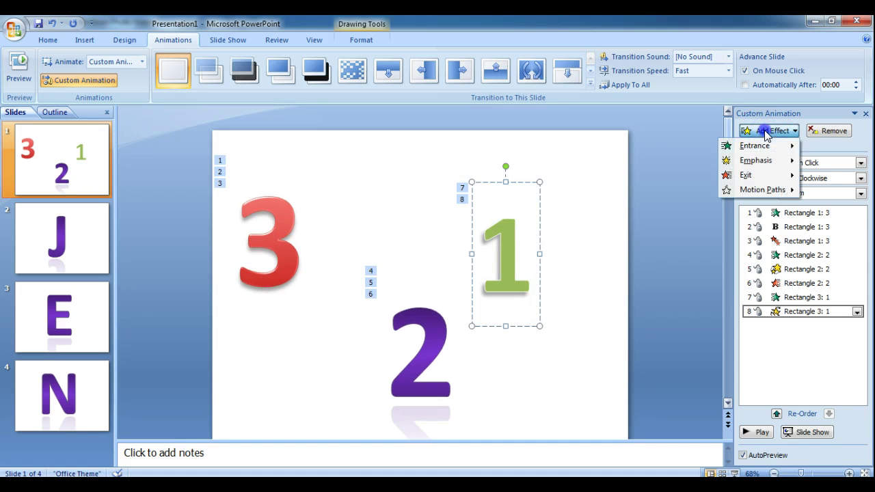
mouse_move(747, 175)
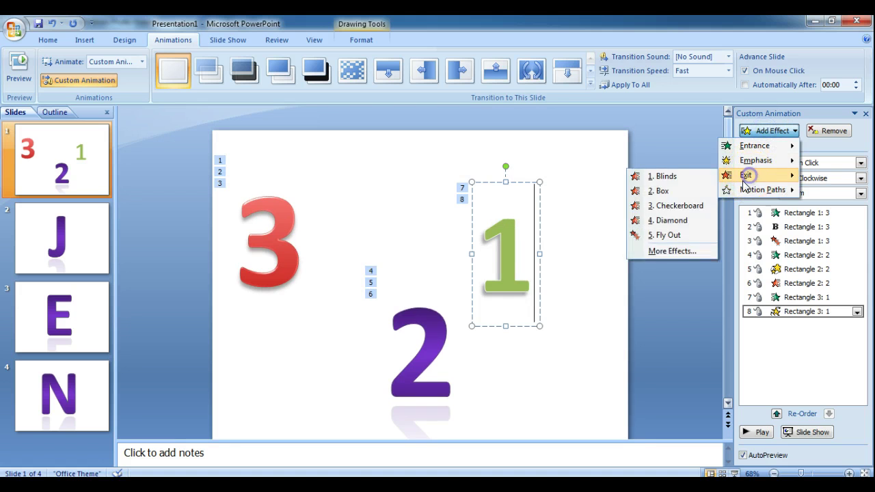
left_click(667, 176)
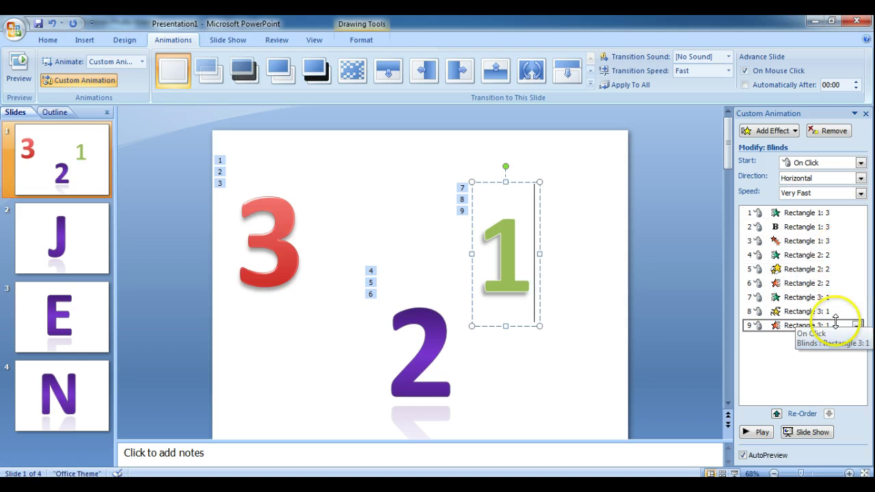
- Review the green 1's three effects, including the direction and speed options of its Checkerboard entrance
left_click(784, 299)
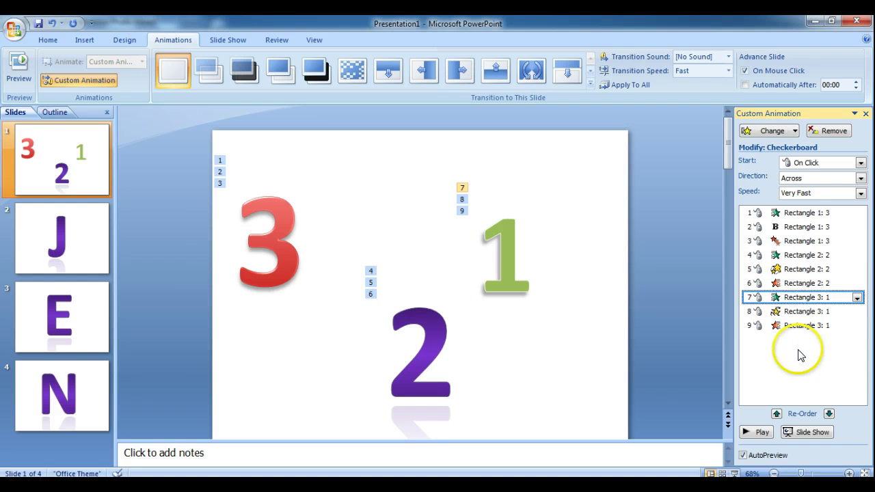
left_click(797, 313)
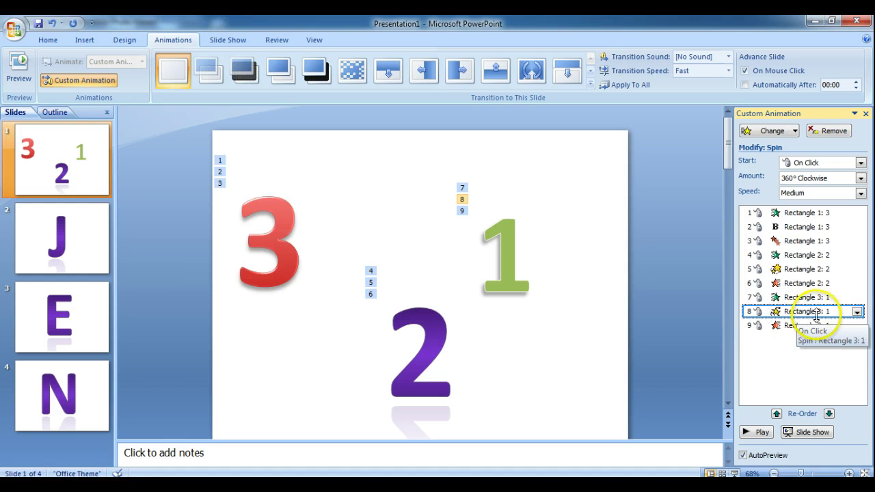
left_click(793, 327)
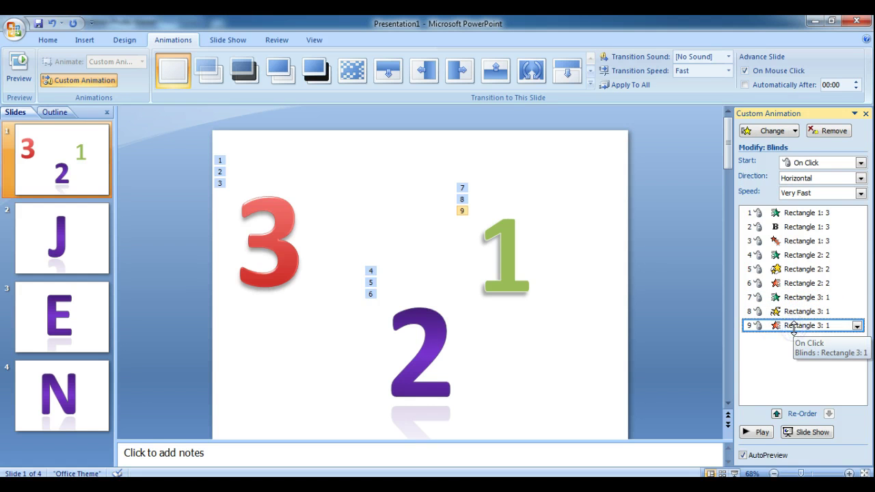
left_click(829, 299)
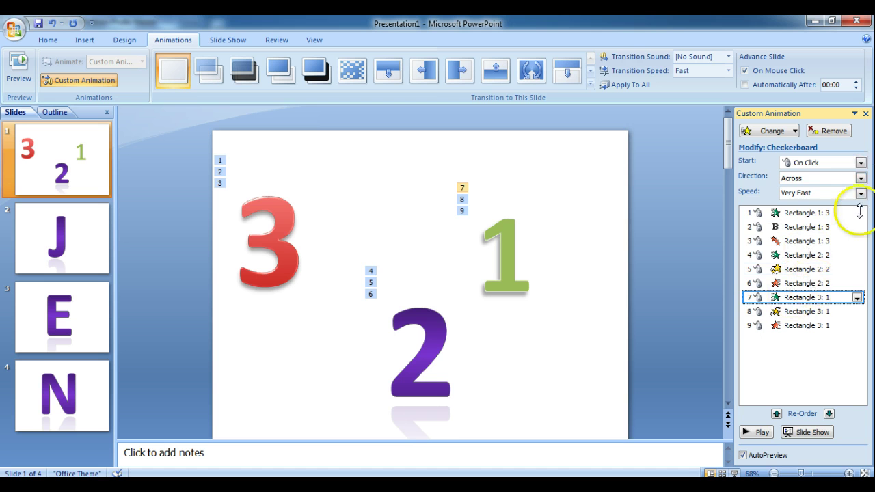
left_click(861, 178)
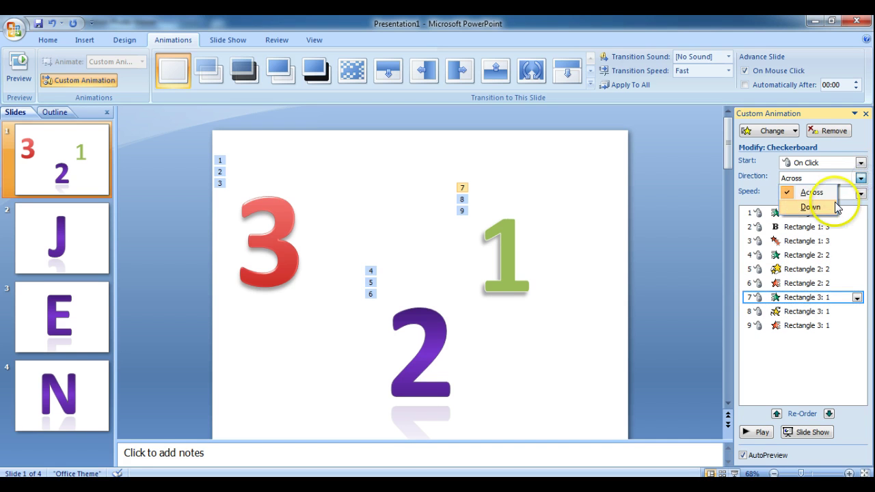
left_click(861, 177)
left_click(862, 194)
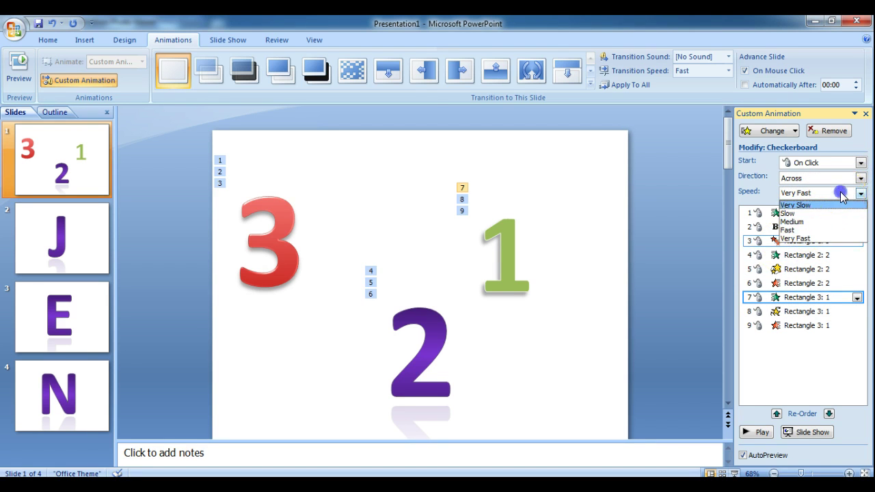
left_click(844, 194)
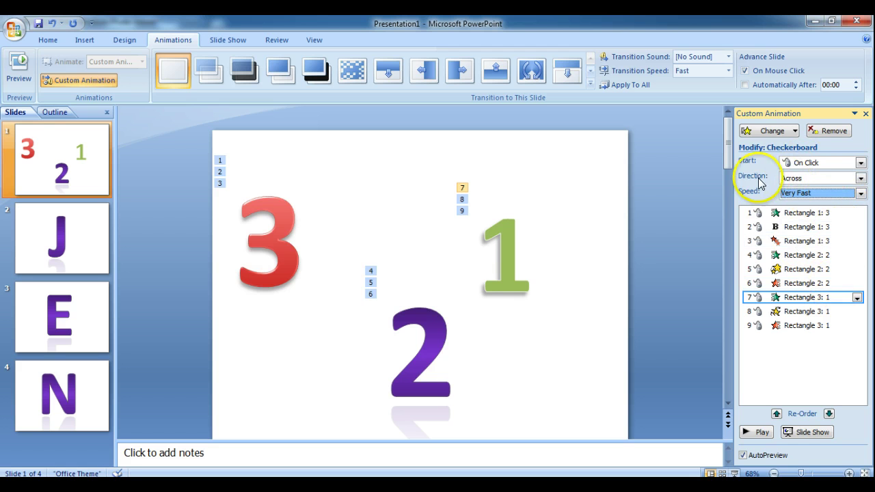
- Examine the settings of the effects on the purple 2 and red 3, ending with the green 1's exit effect
left_click(797, 282)
left_click(798, 271)
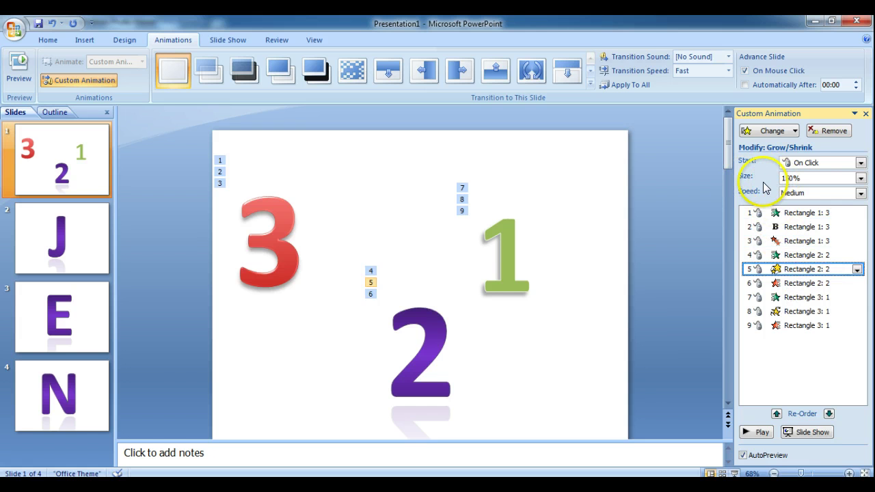
left_click(797, 255)
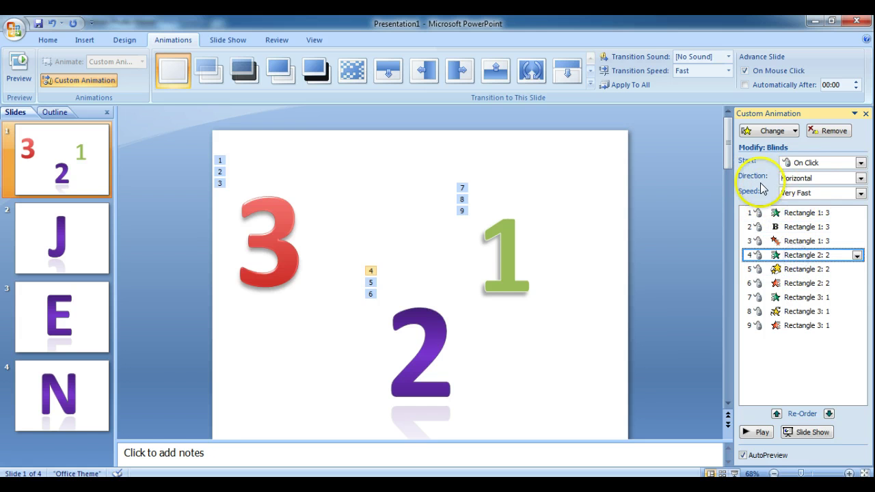
left_click(803, 242)
left_click(803, 227)
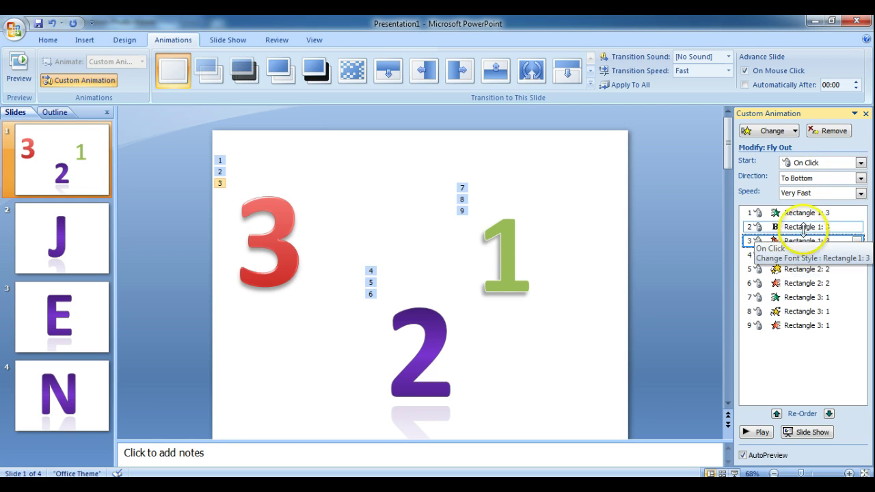
left_click(793, 326)
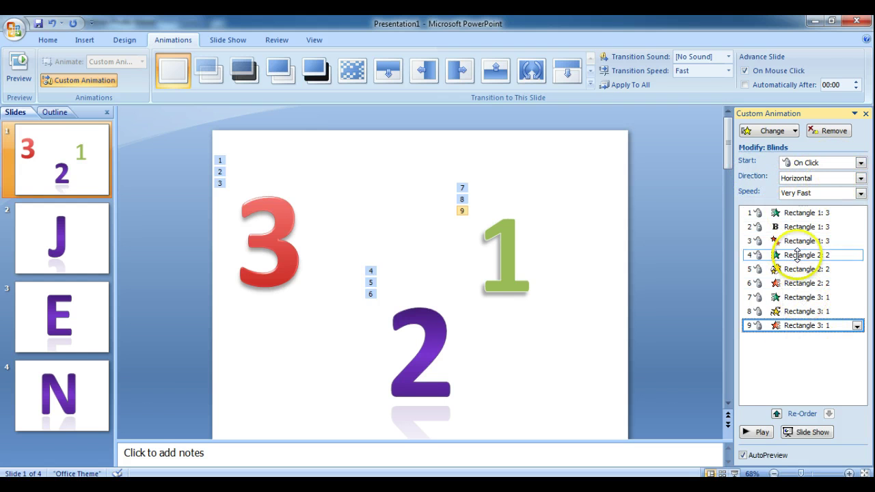
- Play the countdown slide's animations from the red 3's entrance effect and close the custom animation settings
left_click(786, 212)
left_click(757, 435)
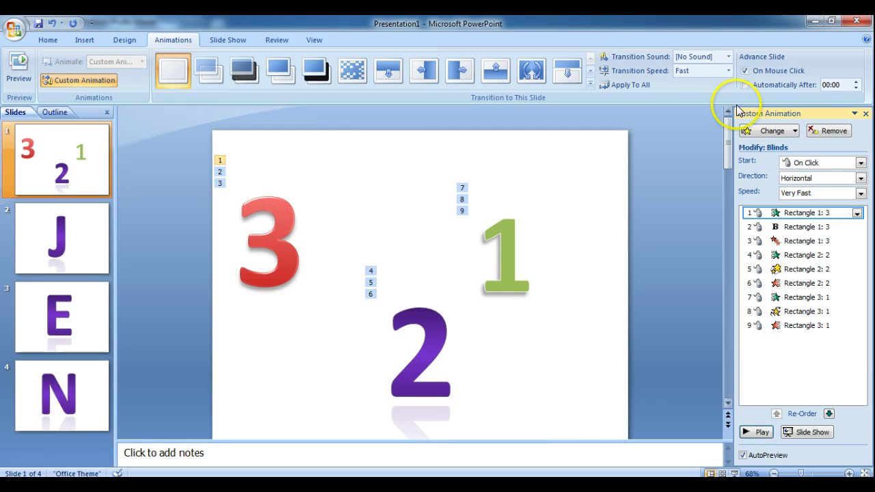
left_click(866, 114)
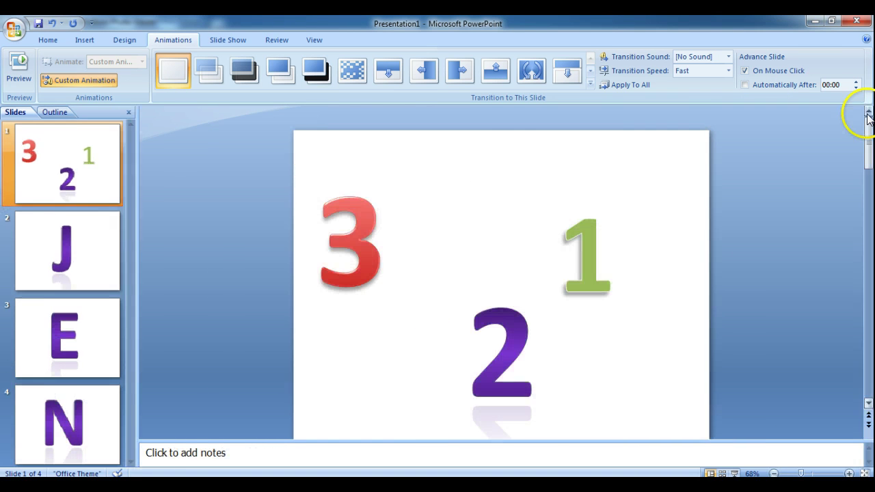
- Add a blank slide after the N slide
left_click(78, 413)
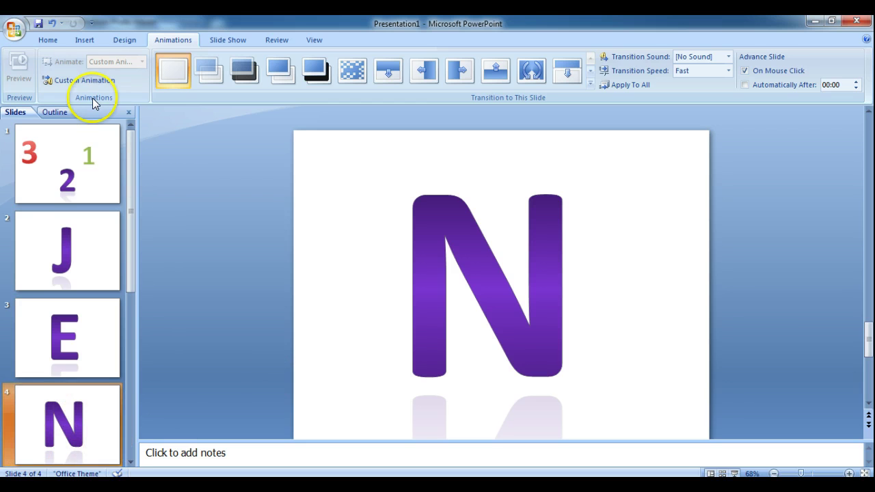
left_click(52, 41)
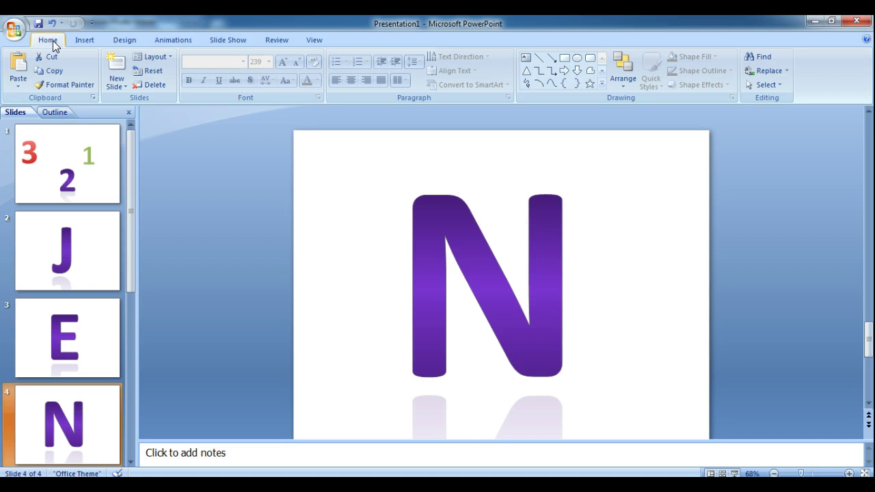
left_click(117, 83)
left_click(144, 275)
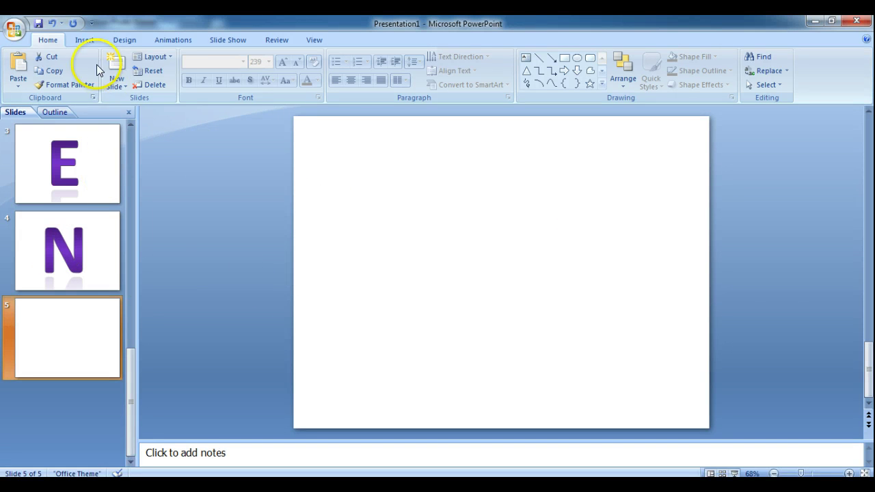
- Draw a text box about 7" wide across the upper part of the new slide and fill it with standard blue
left_click(84, 39)
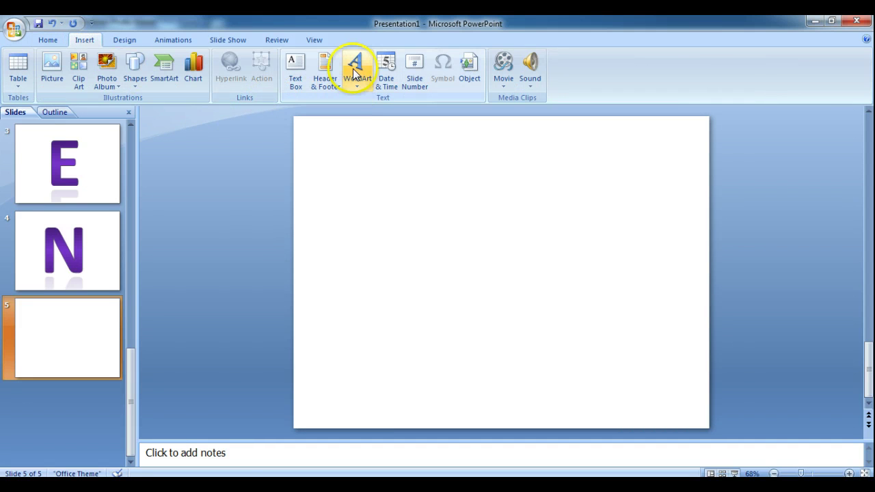
left_click(301, 73)
left_click_drag(347, 173, 642, 279)
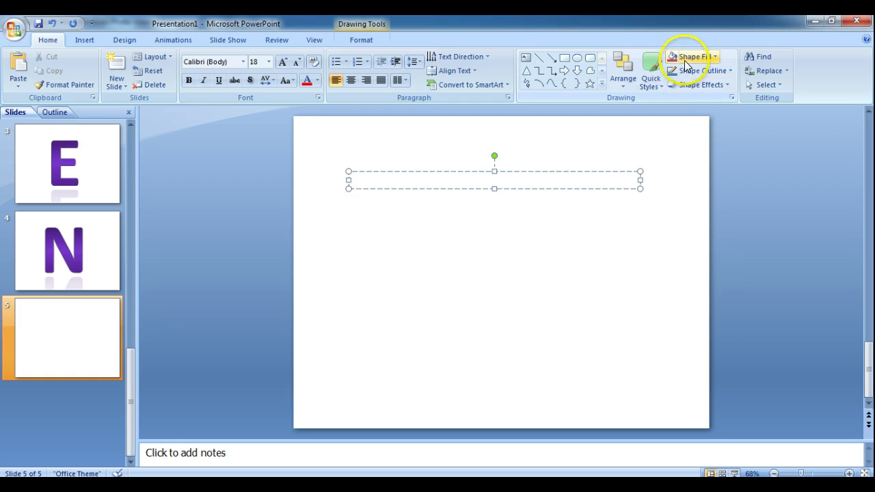
left_click(361, 40)
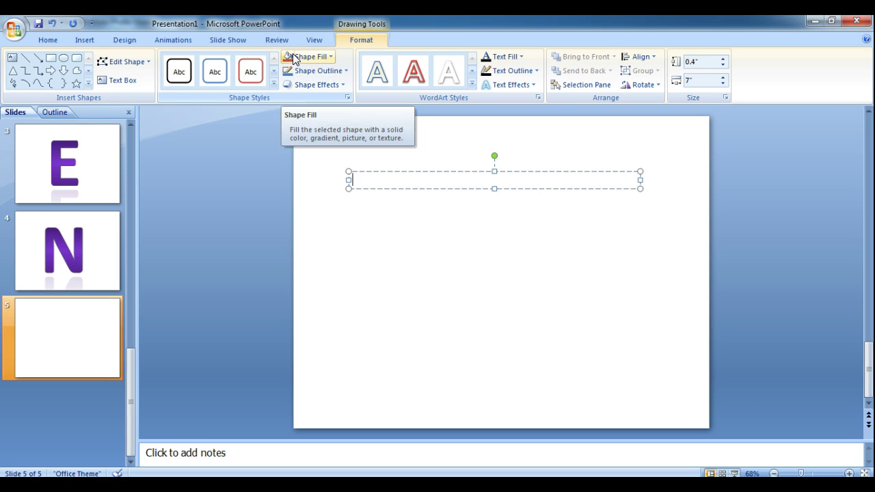
left_click(327, 57)
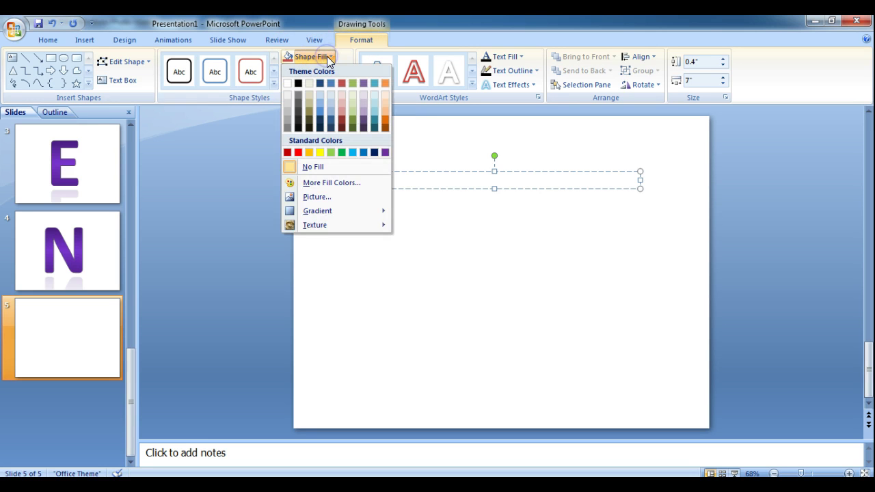
left_click(364, 152)
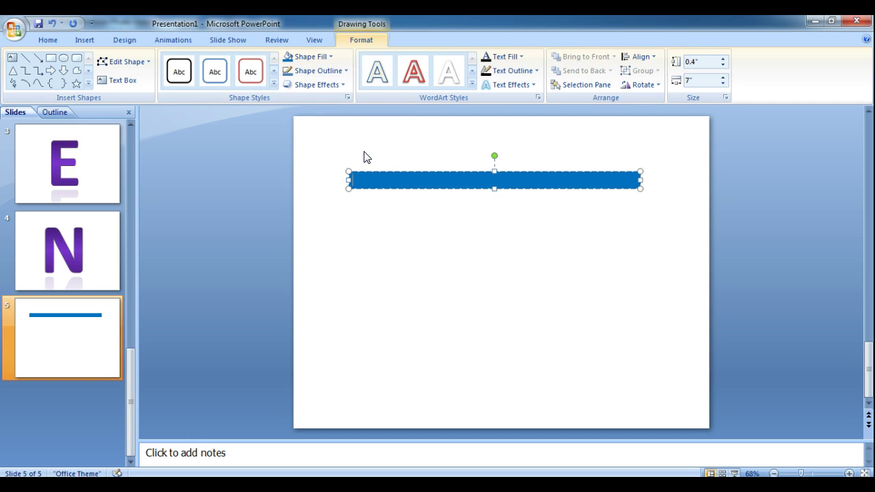
- Enter the person's first name in capitals in the blue text box and set its font size to 96
left_click(47, 41)
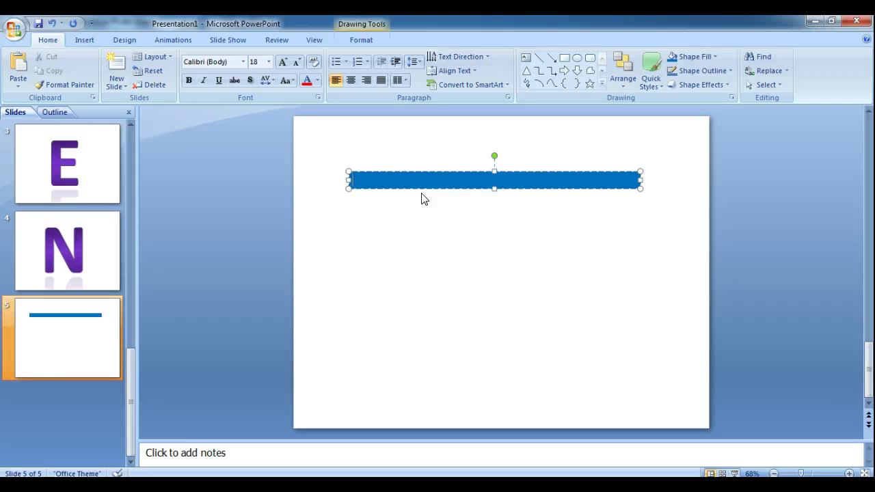
key("Return")
type("JENNIFER")
double_click(381, 182)
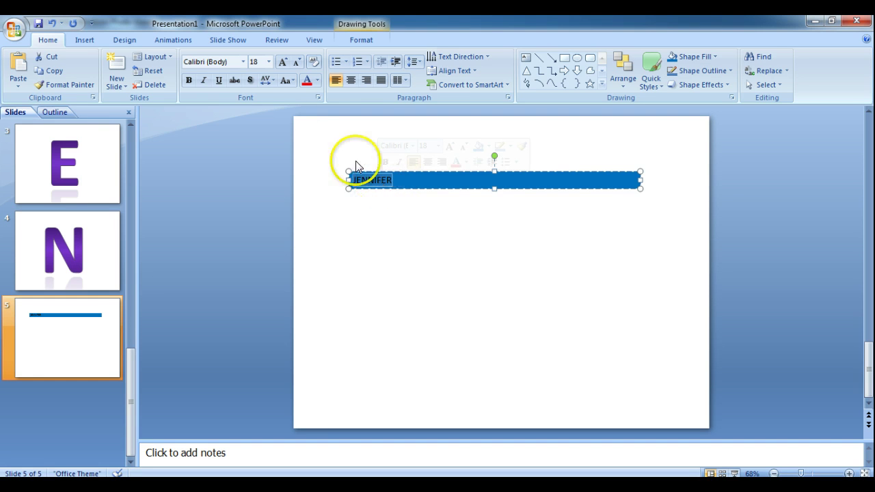
left_click(269, 62)
left_click(255, 326)
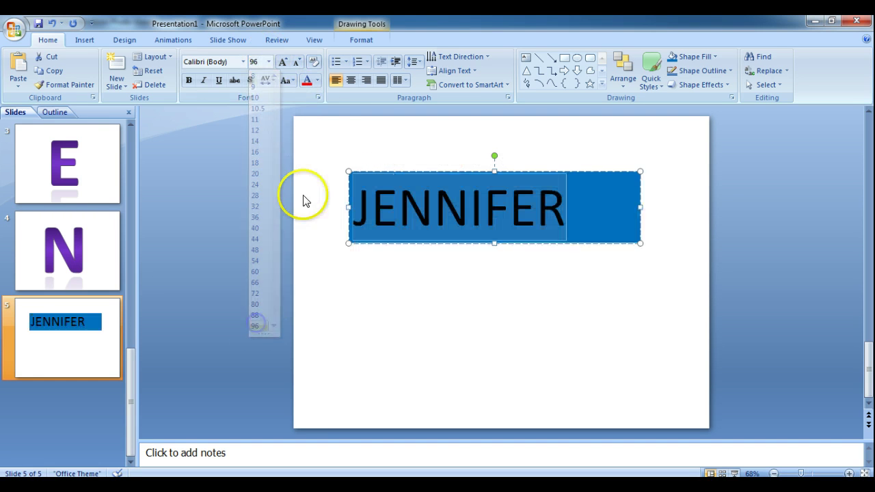
- Adjust the name's font size to 115 so it fits on one line, and color the text standard yellow
left_click(282, 61)
left_click(283, 61)
left_click(283, 61)
left_click(282, 62)
left_click(282, 61)
left_click(282, 62)
left_click(283, 62)
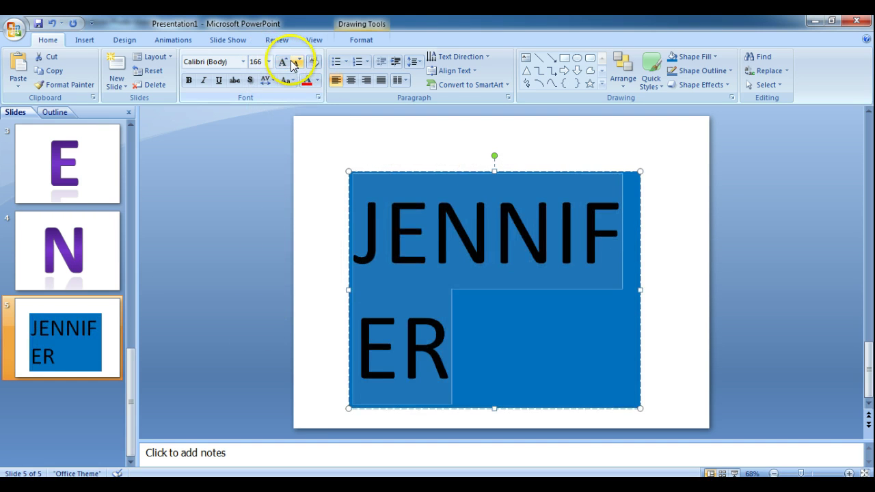
left_click(296, 63)
left_click(296, 62)
left_click(296, 62)
left_click(297, 63)
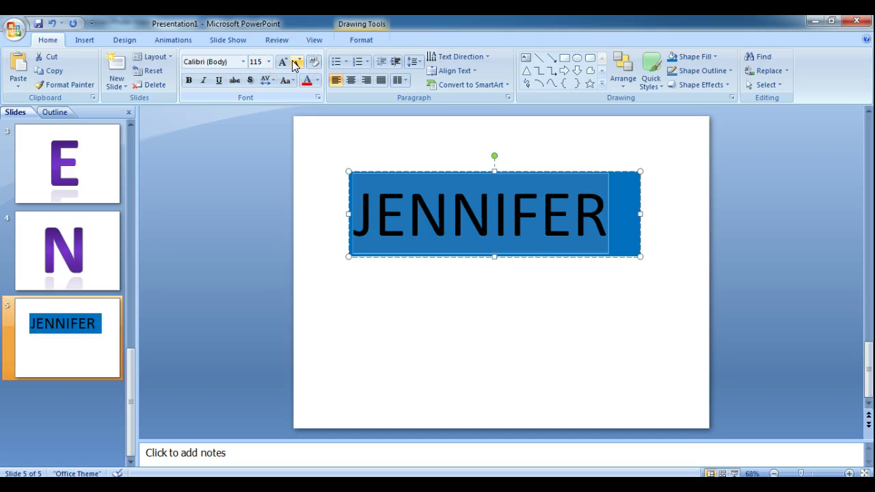
left_click(316, 80)
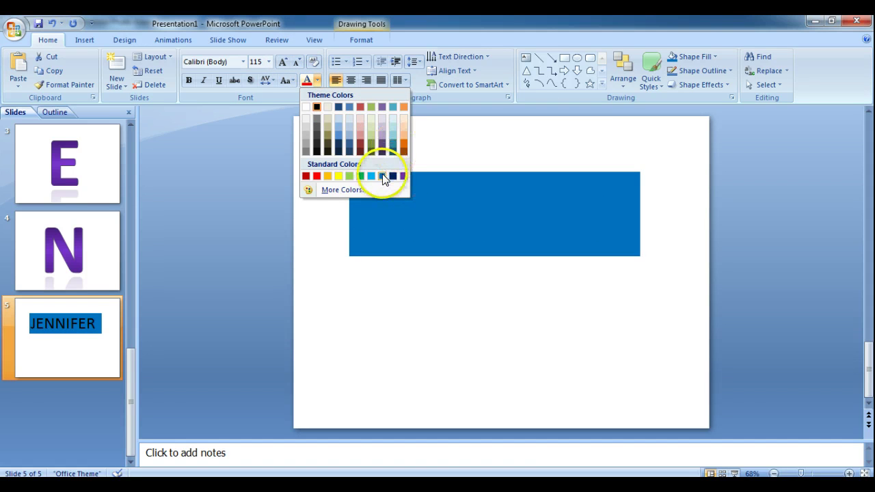
left_click(338, 176)
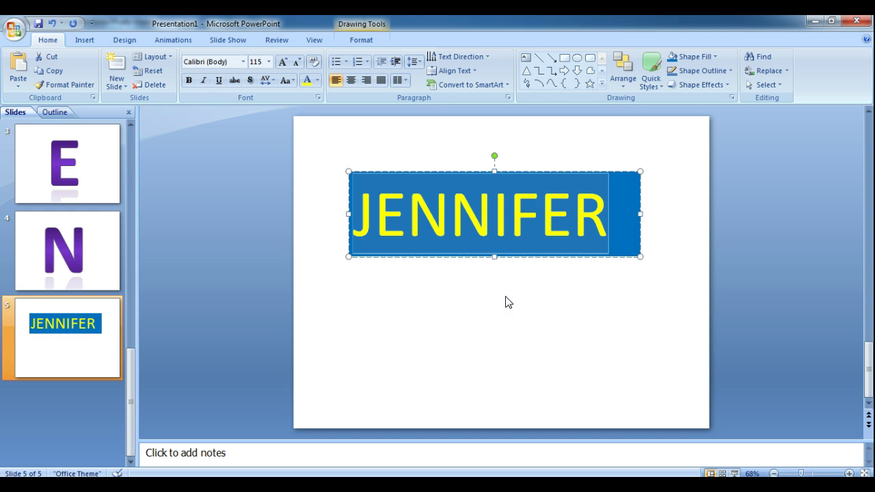
left_click(633, 217)
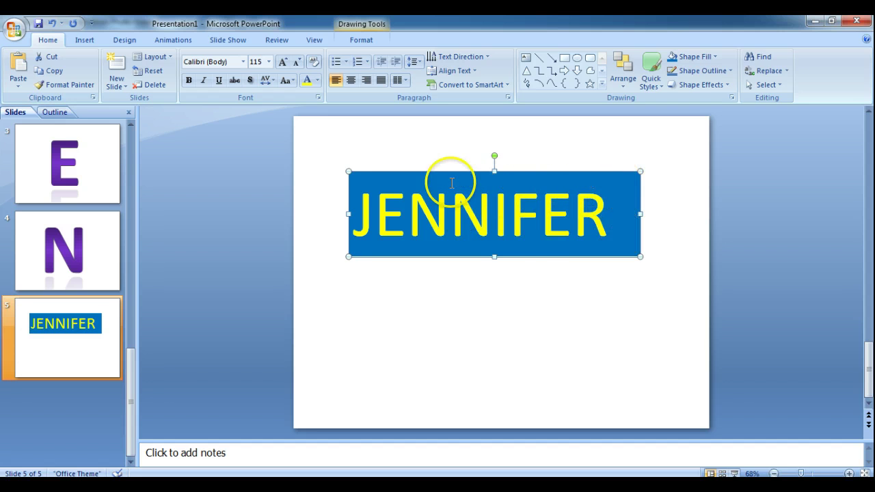
left_click(351, 39)
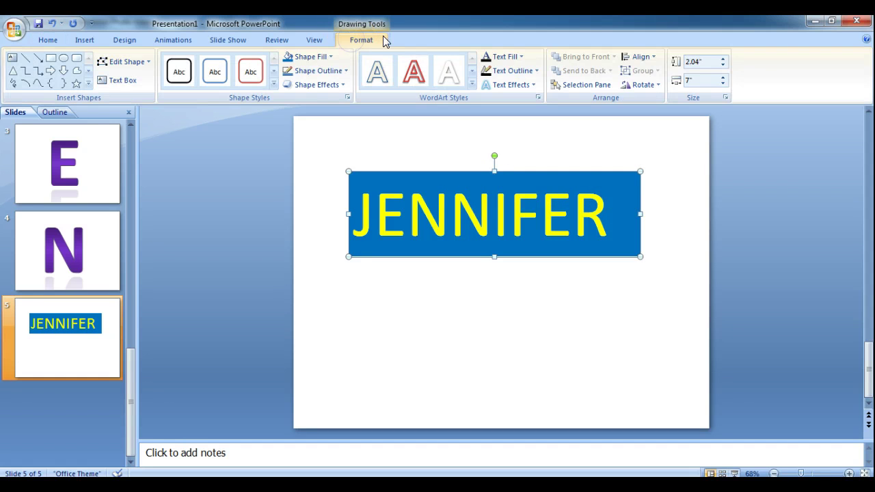
left_click(313, 57)
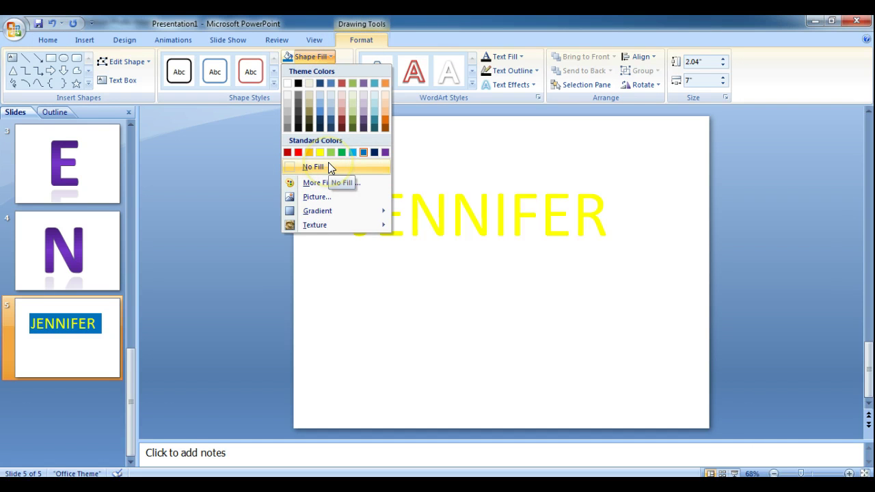
left_click(554, 333)
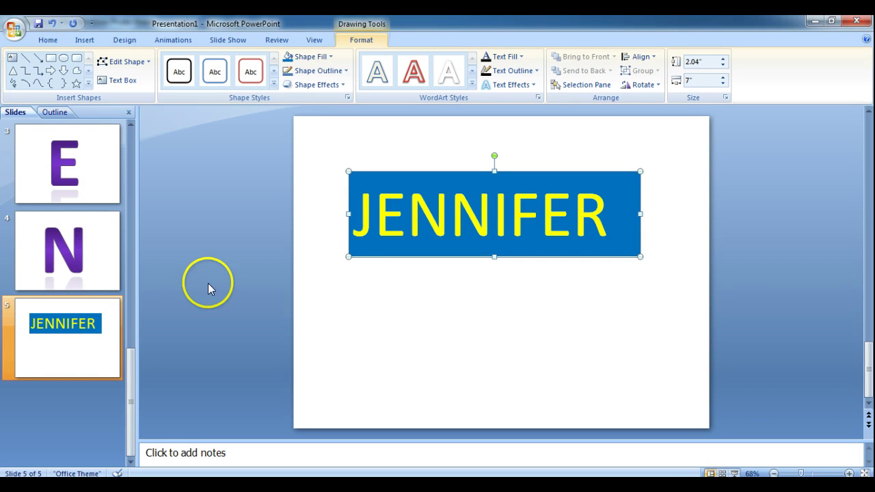
scroll(336, 296, "up", 3)
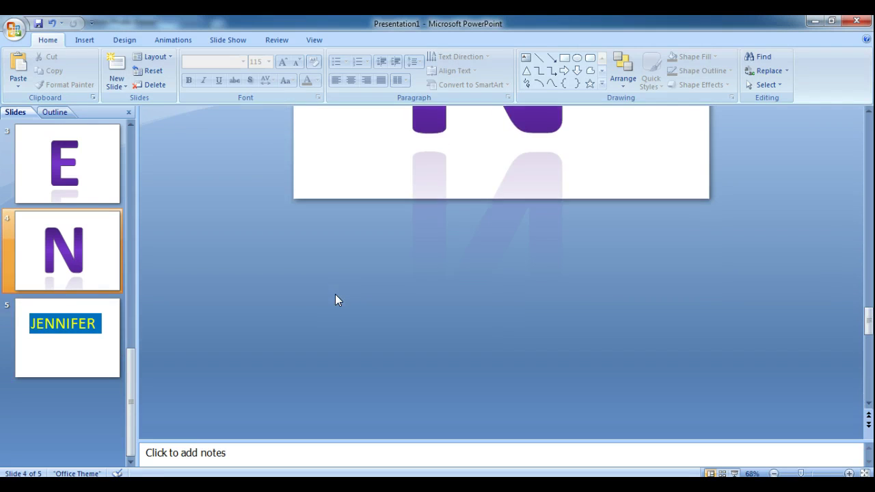
left_click(77, 338)
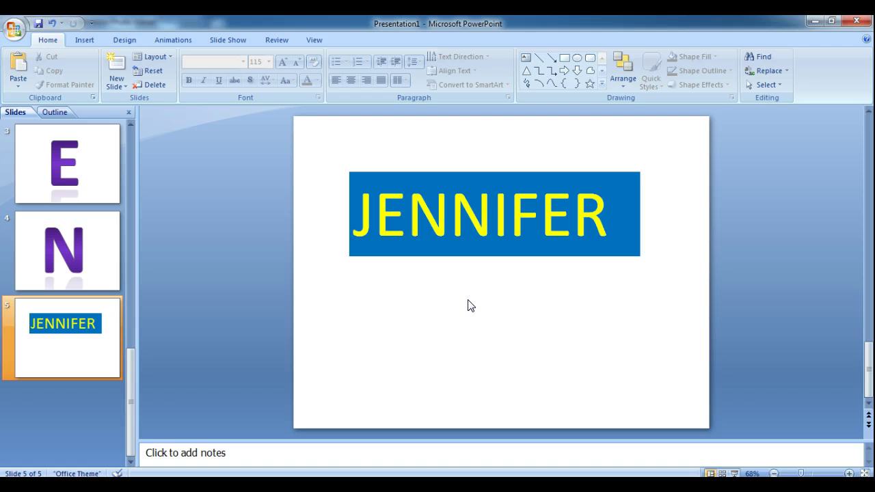
- Insert the Mozilla_Firefox picture from the Pictures library onto the name slide
left_click(84, 39)
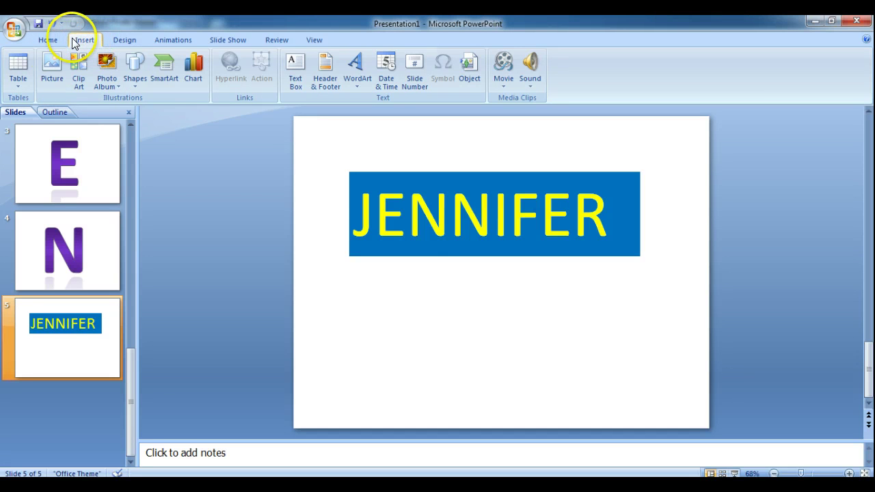
left_click(49, 75)
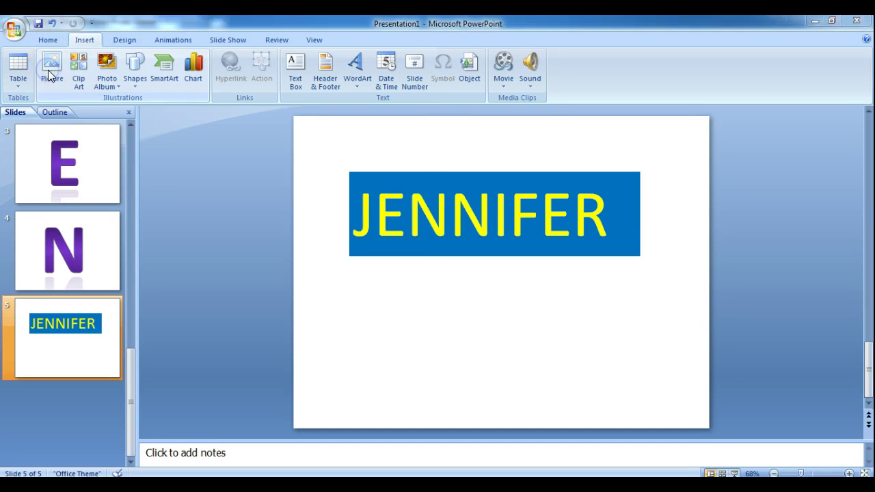
left_click(427, 139)
left_click_drag(427, 139, 432, 232)
left_click(226, 177)
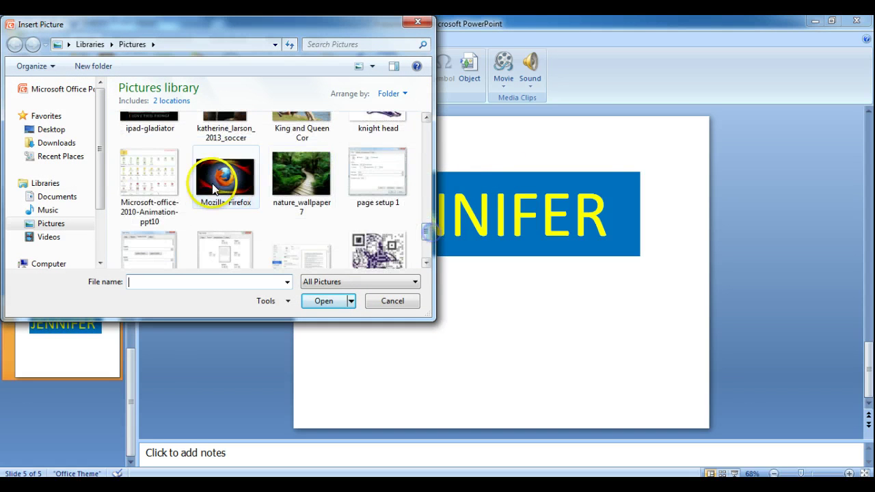
left_click(322, 301)
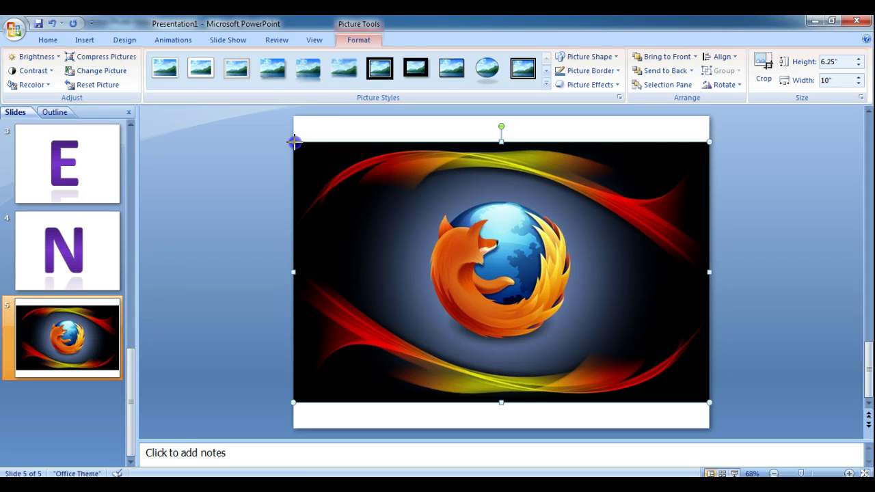
- Shrink the Firefox picture to about 2.92" high by 4.67" wide and center it beneath the blue name box
left_click_drag(295, 143, 514, 280)
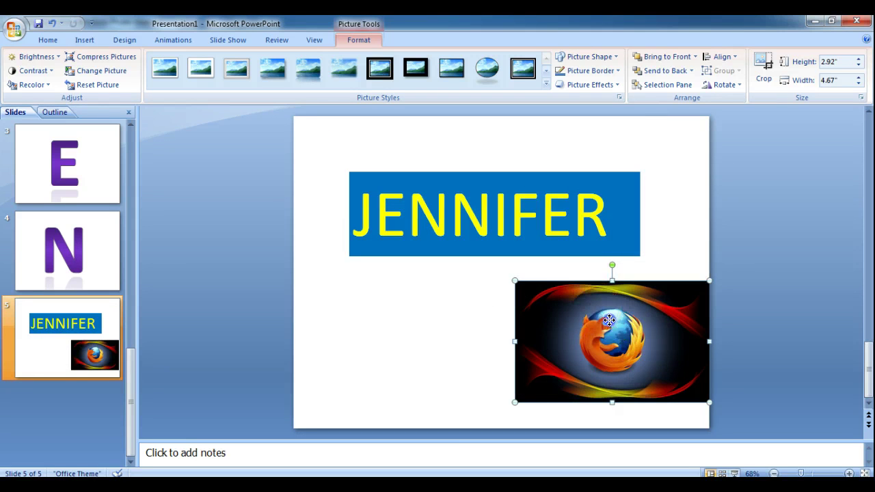
left_click_drag(611, 316, 504, 311)
left_click(641, 322)
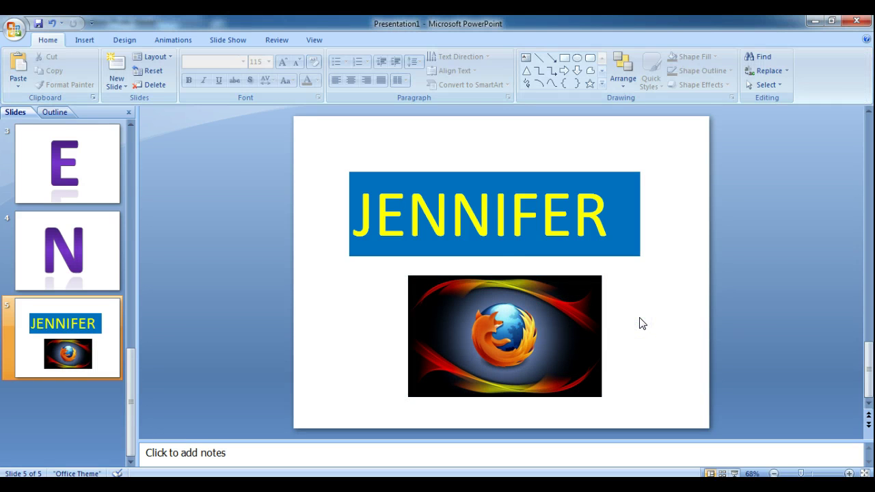
left_click_drag(536, 331, 529, 322)
left_click(633, 332)
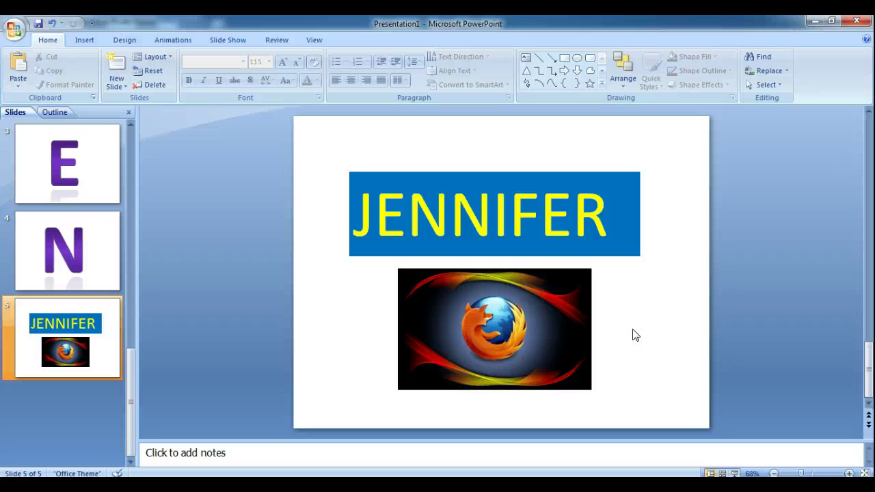
- Move the blue name box slightly upward to leave a wider gap above the picture
left_click(510, 172)
left_click_drag(509, 172, 511, 155)
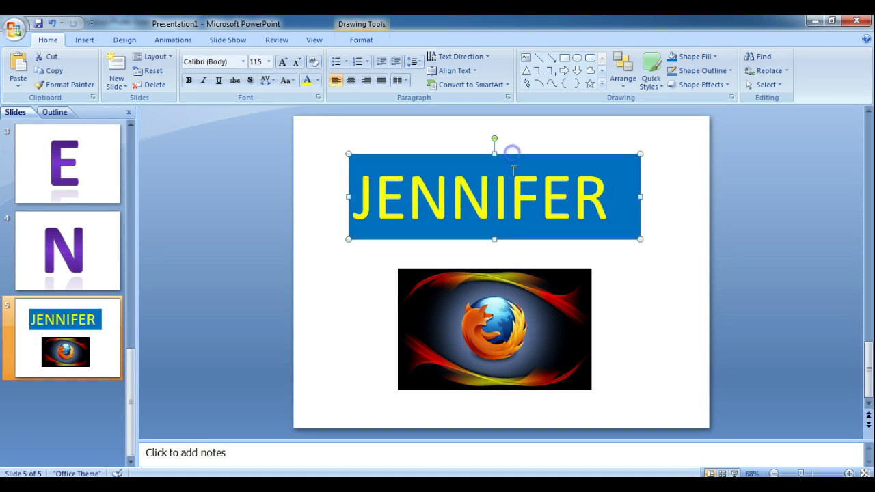
left_click(670, 297)
- Apply a parallel 3-D rotation effect to the Firefox picture that slants its right side upward
left_click(573, 297)
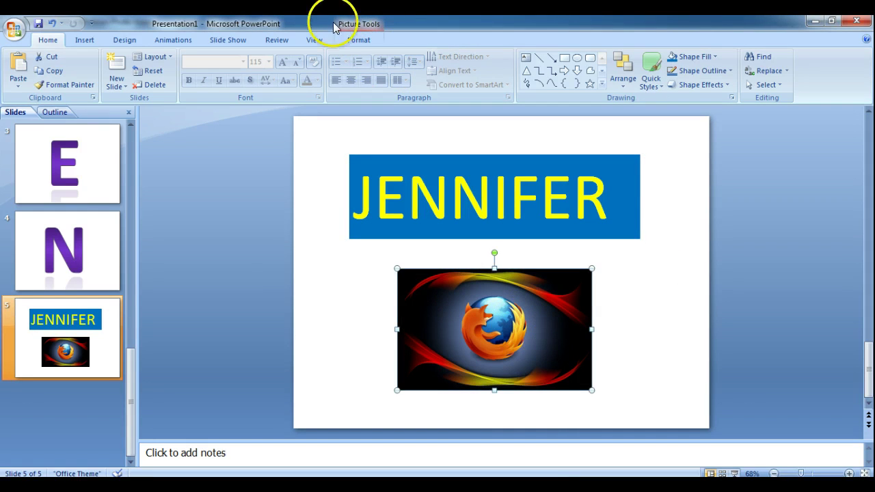
left_click(363, 40)
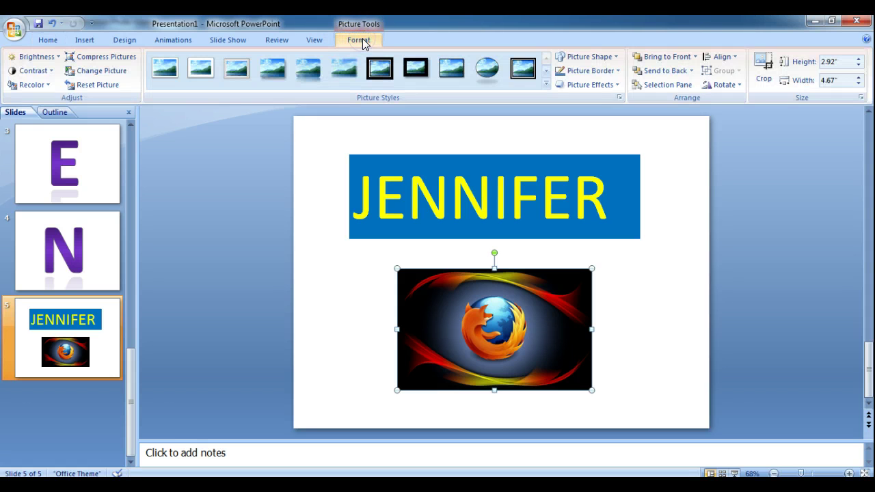
left_click(361, 39)
left_click(583, 85)
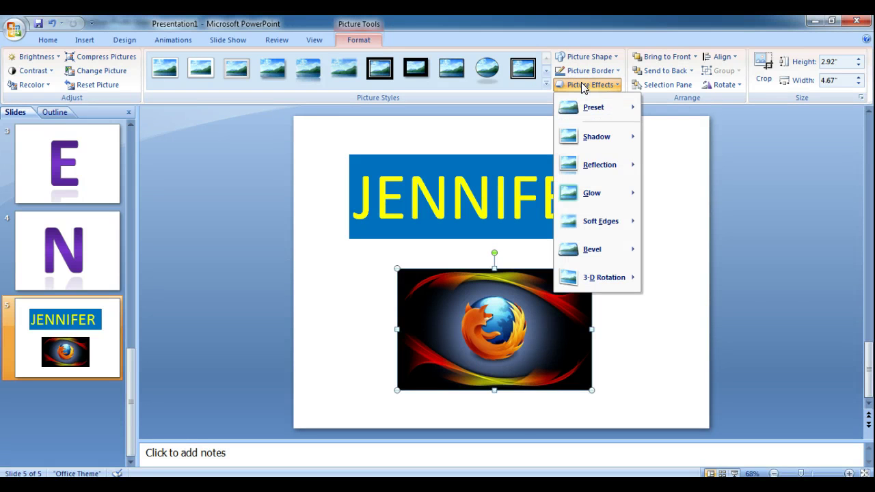
mouse_move(585, 280)
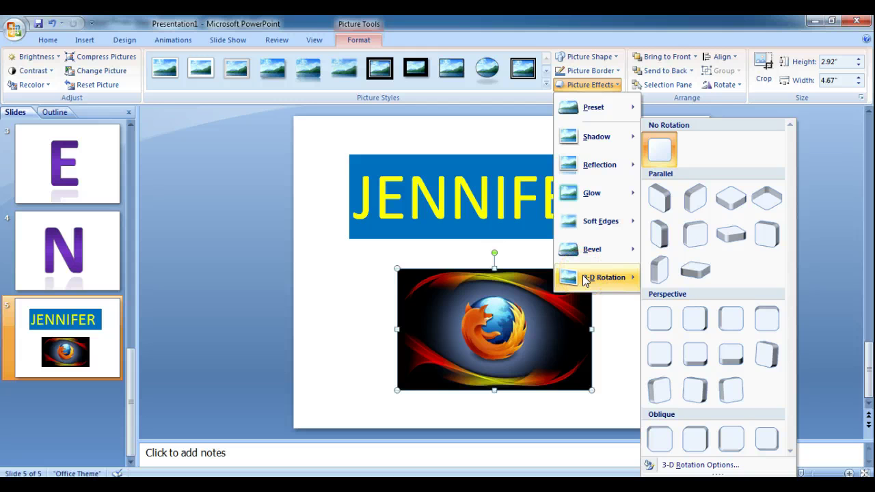
left_click(691, 245)
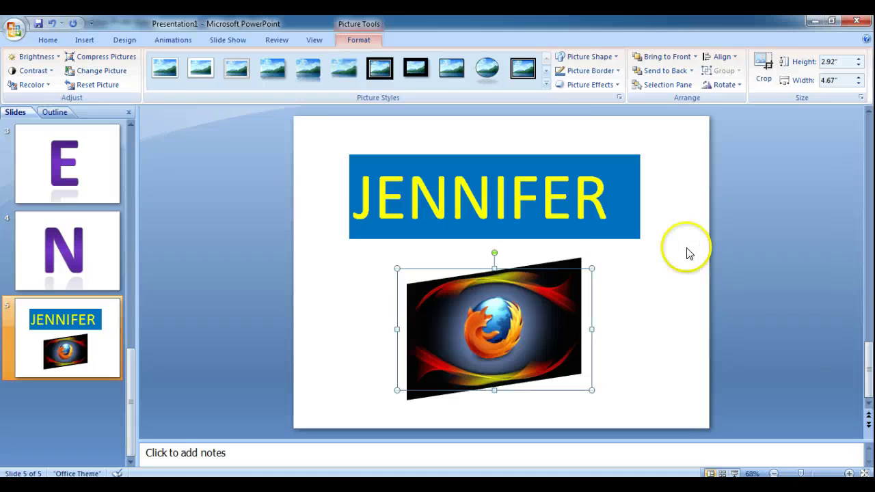
- Add a perspective shadow to the Firefox picture, cast diagonally toward its upper right
left_click(599, 86)
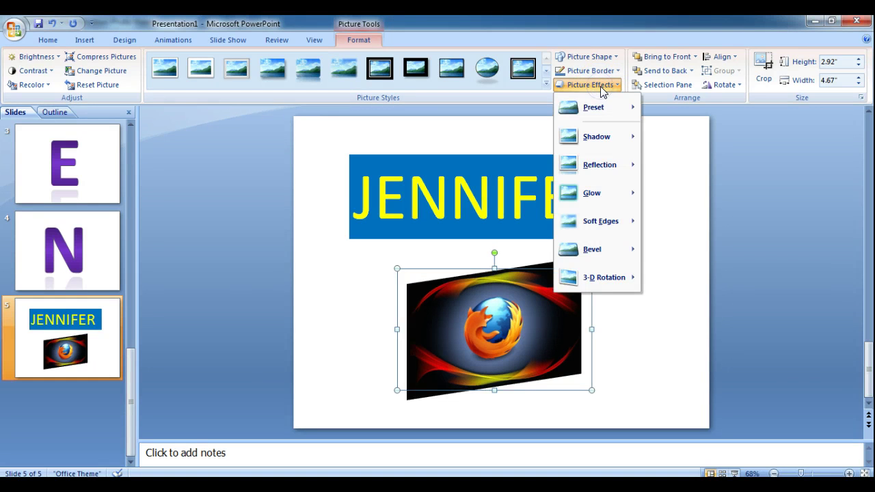
mouse_move(601, 136)
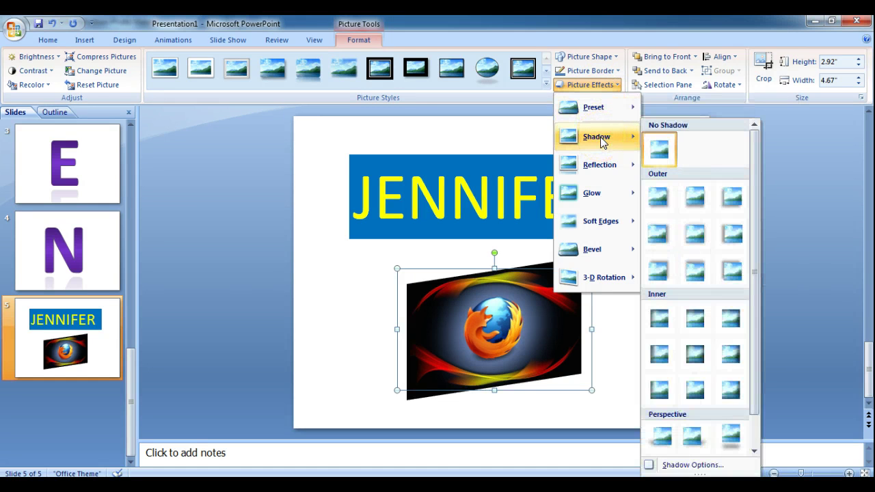
left_click_drag(752, 195, 755, 420)
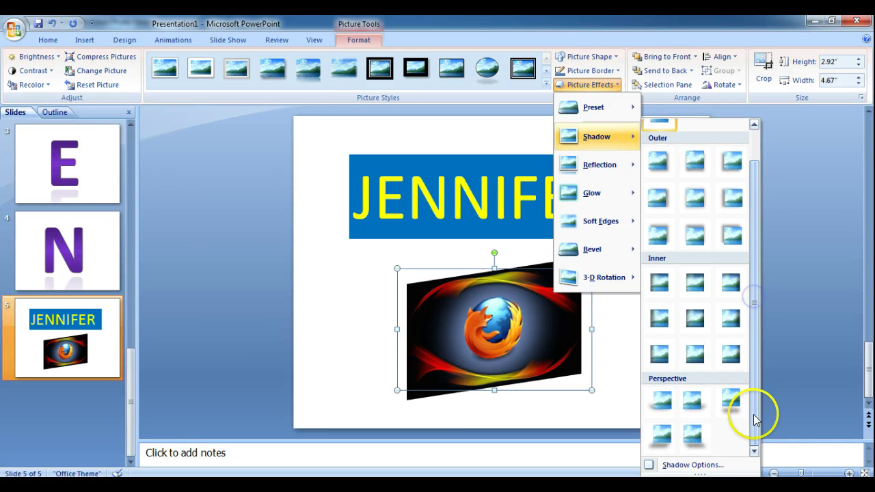
left_click(687, 406)
left_click(632, 405)
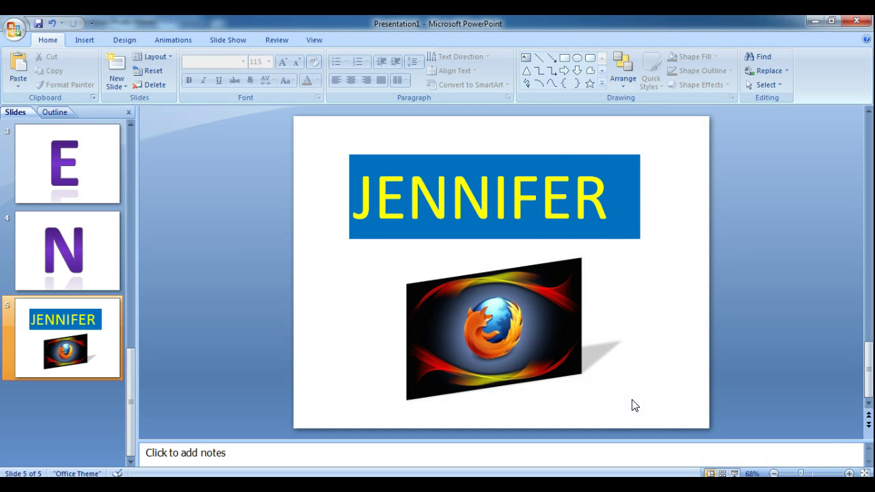
left_click(592, 162)
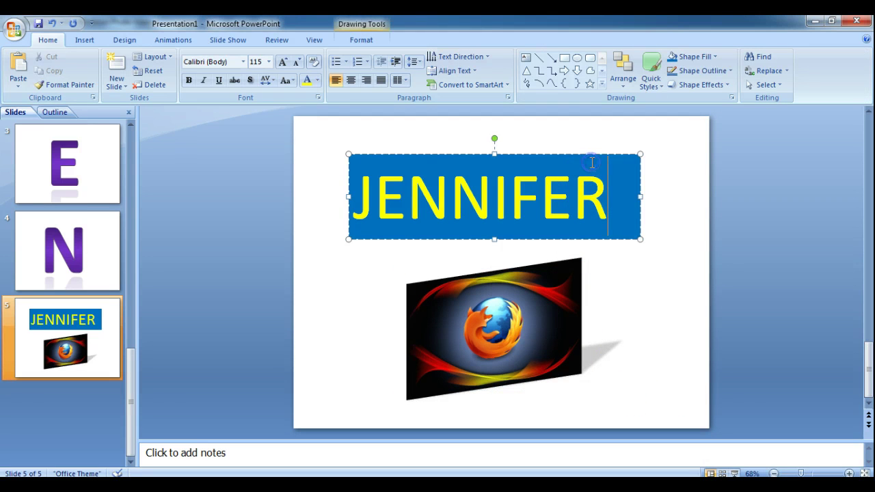
left_click(590, 151)
left_click(460, 188)
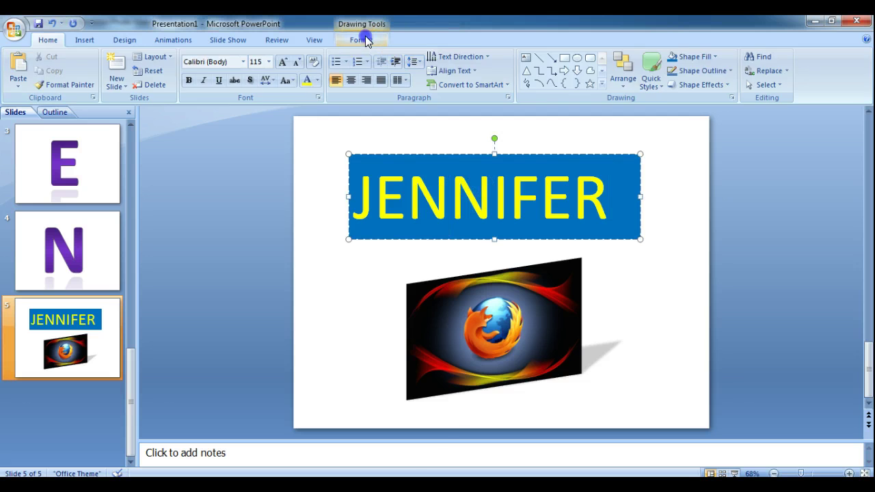
left_click(367, 42)
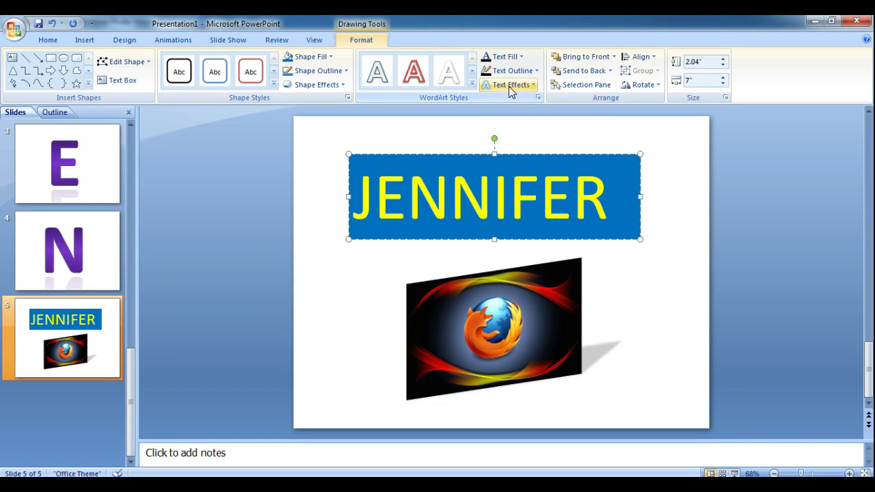
left_click(636, 301)
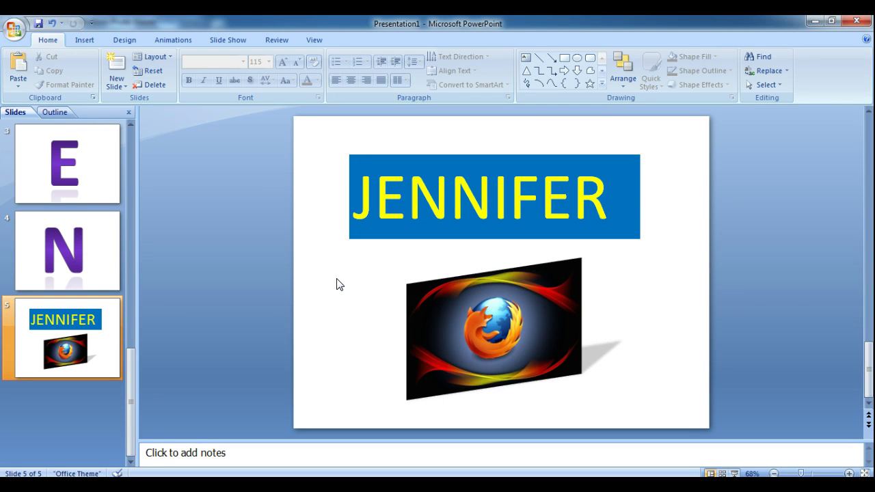
left_click(84, 40)
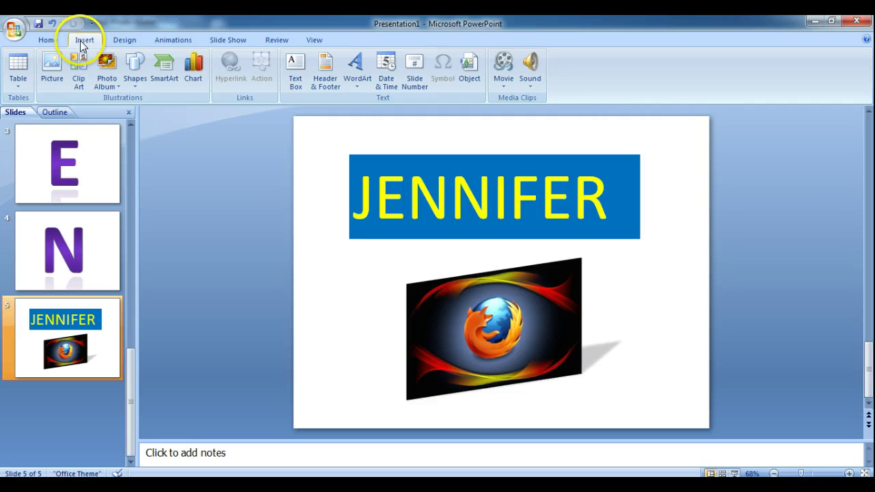
left_click(530, 82)
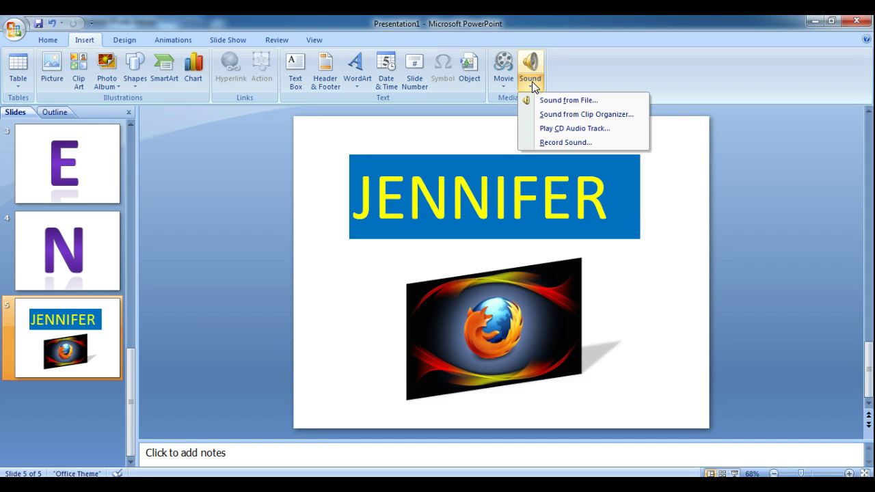
left_click(535, 100)
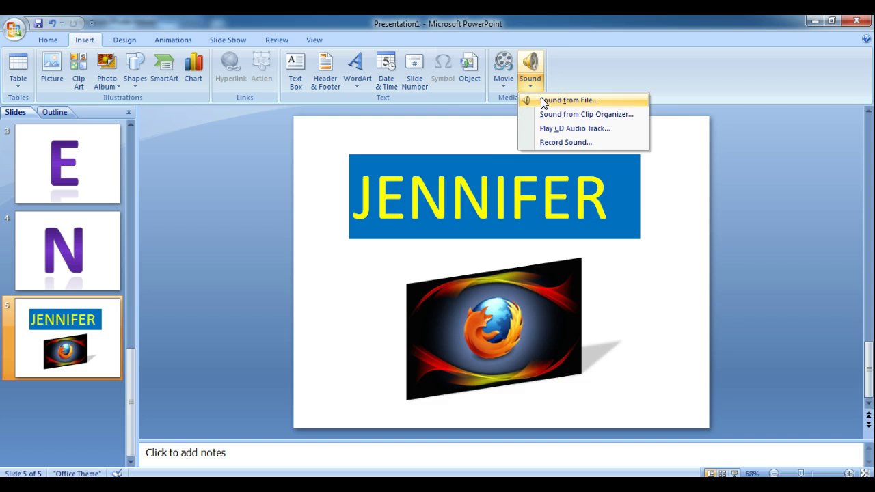
left_click(580, 101)
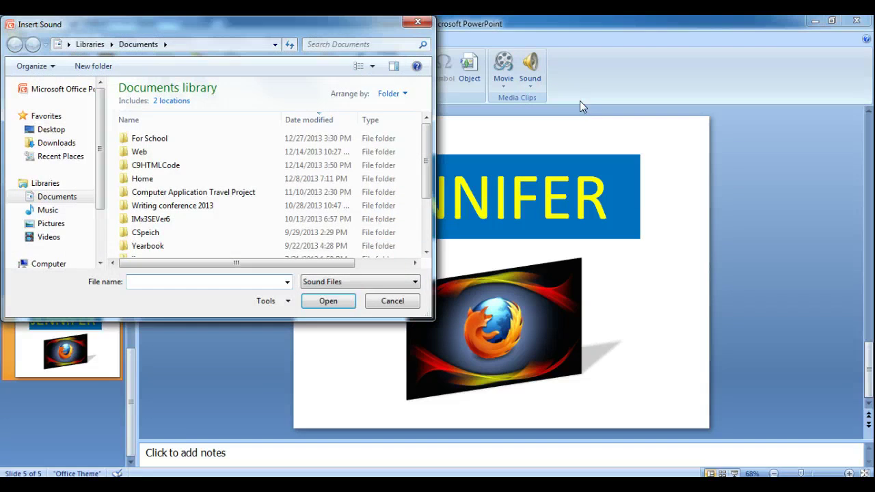
left_click(429, 23)
- Browse the Clip Organizer for a sound to add to slide 5, including additional clips from Microsoft Office Online
left_click(529, 87)
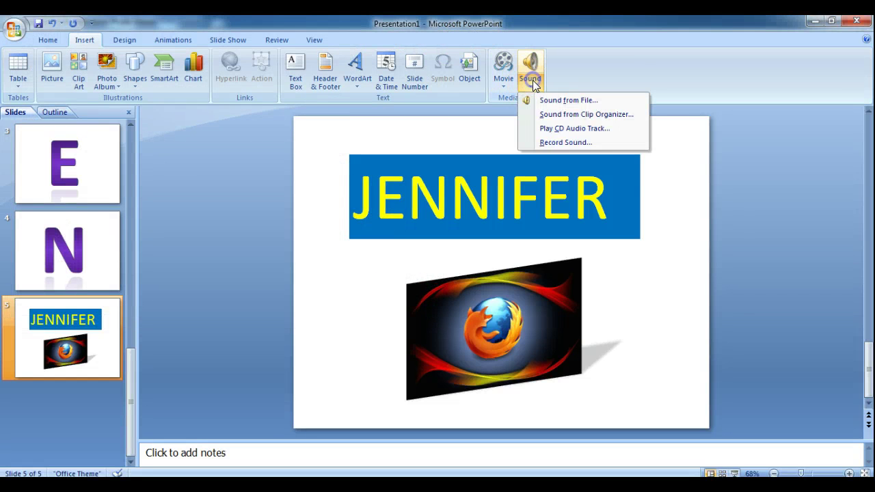
left_click(571, 116)
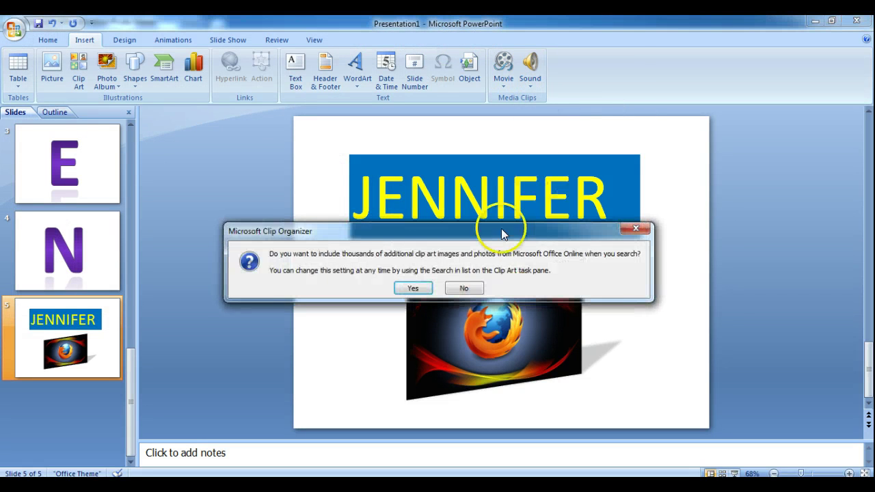
left_click(414, 288)
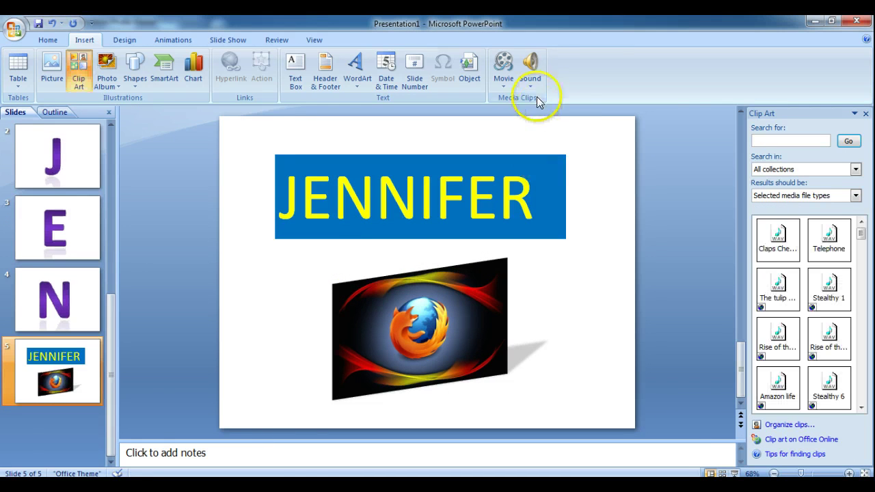
left_click(531, 80)
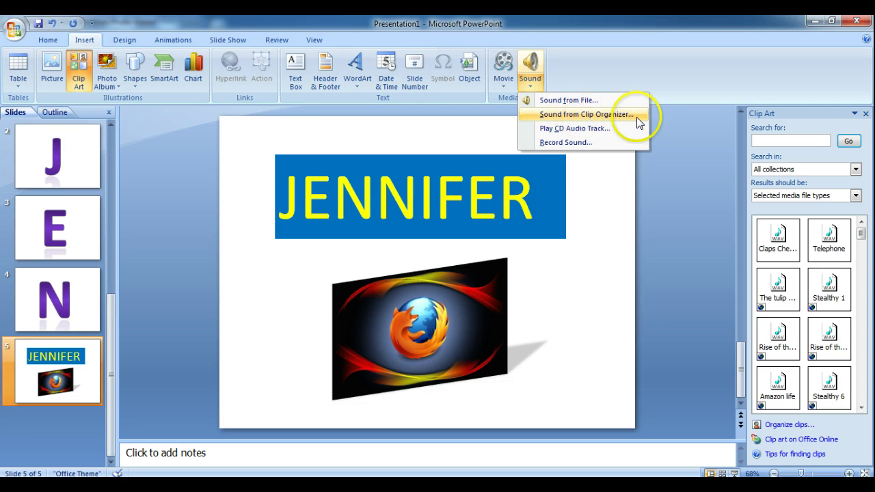
left_click(615, 116)
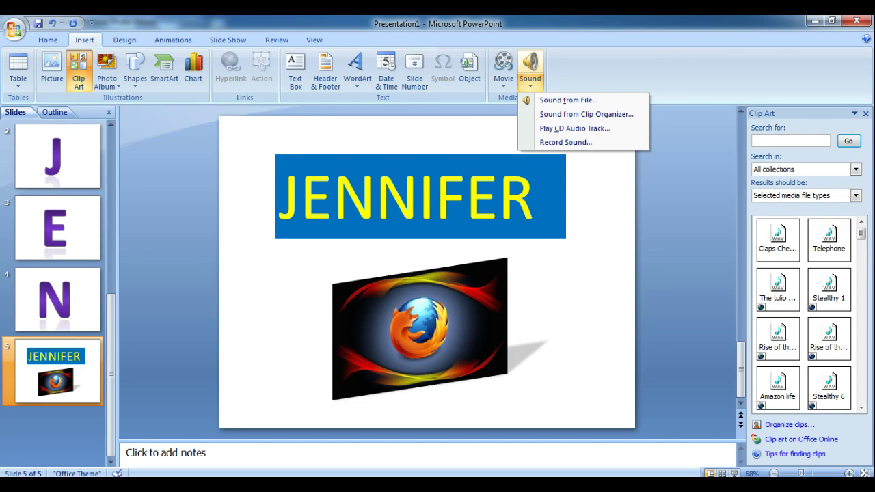
- Insert the WAV clip whose name begins with "The tulip" on slide 5 and make it start automatically in the slide show
left_click(757, 171)
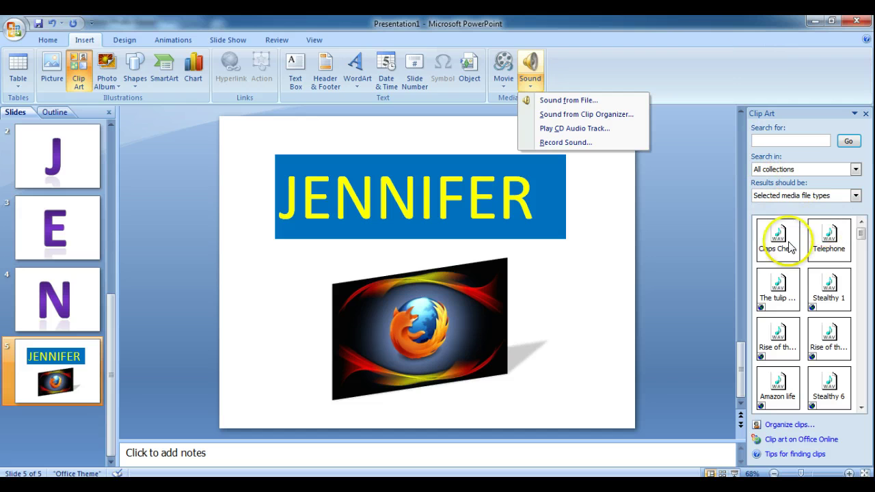
left_click(828, 238)
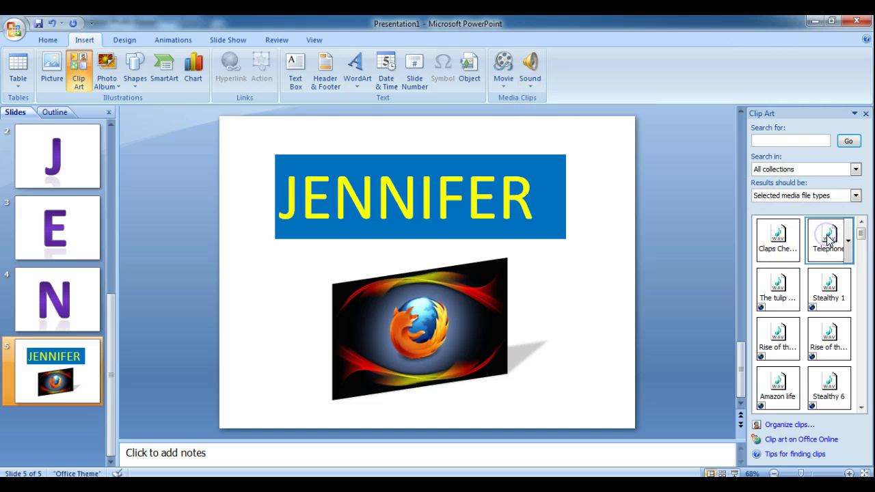
left_click(778, 242)
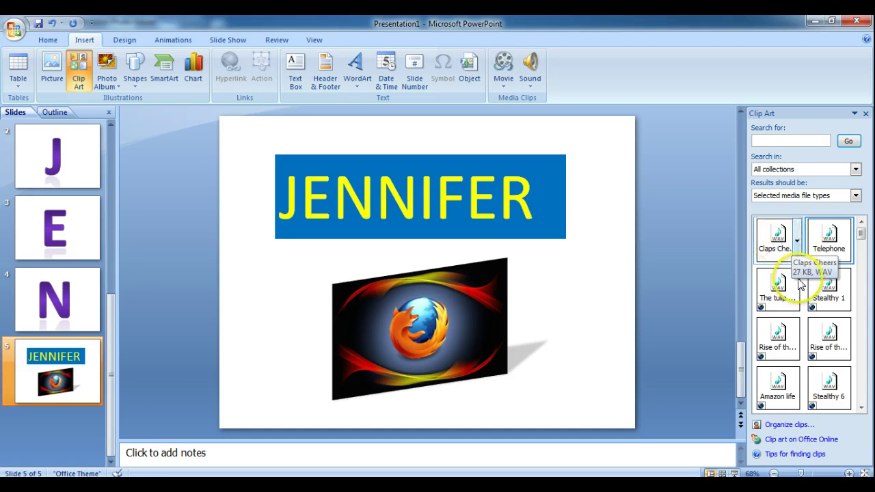
left_click(774, 296)
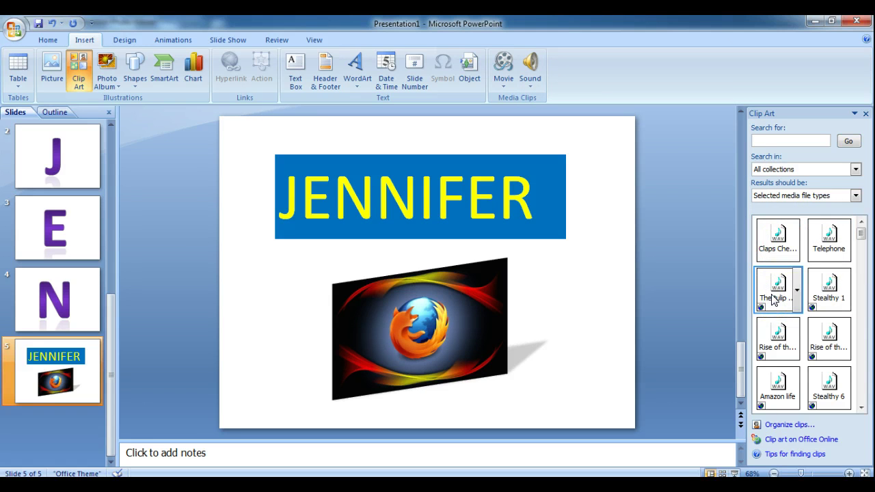
left_click(778, 235)
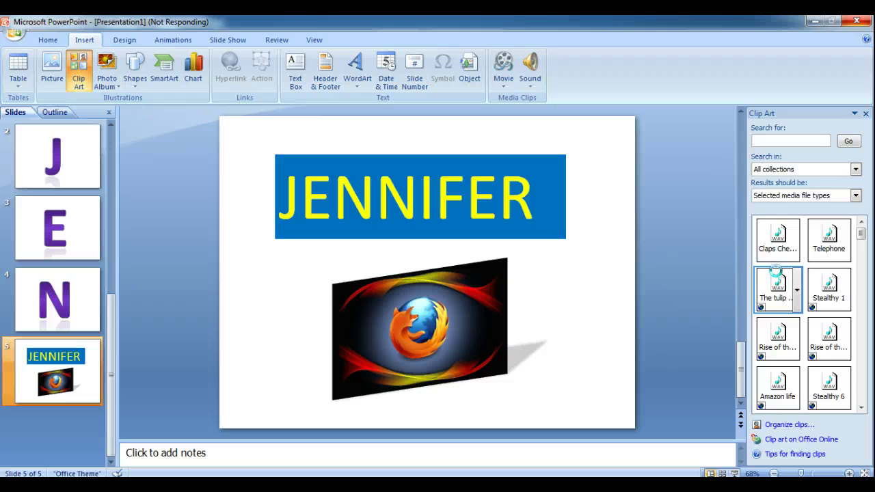
left_click(779, 233)
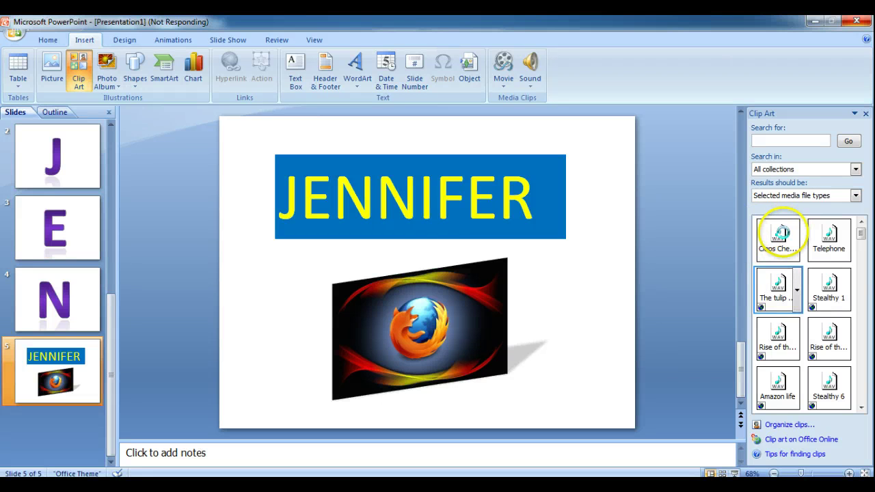
left_click(443, 247)
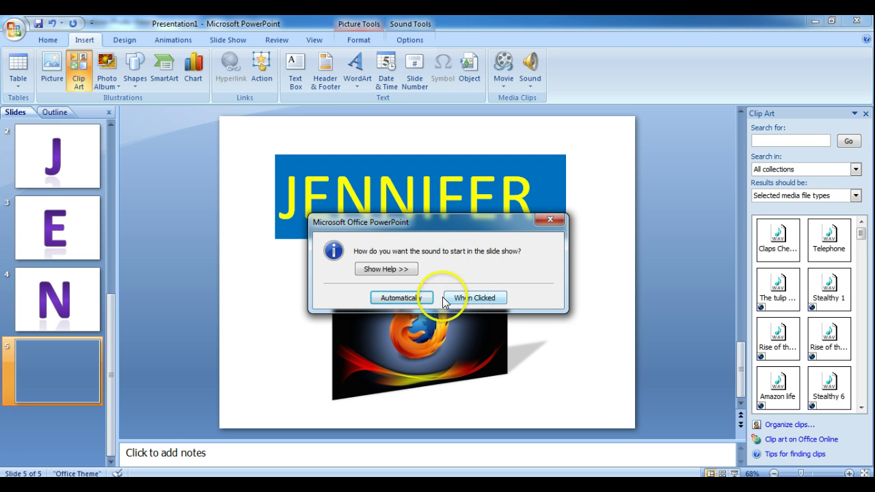
left_click(416, 298)
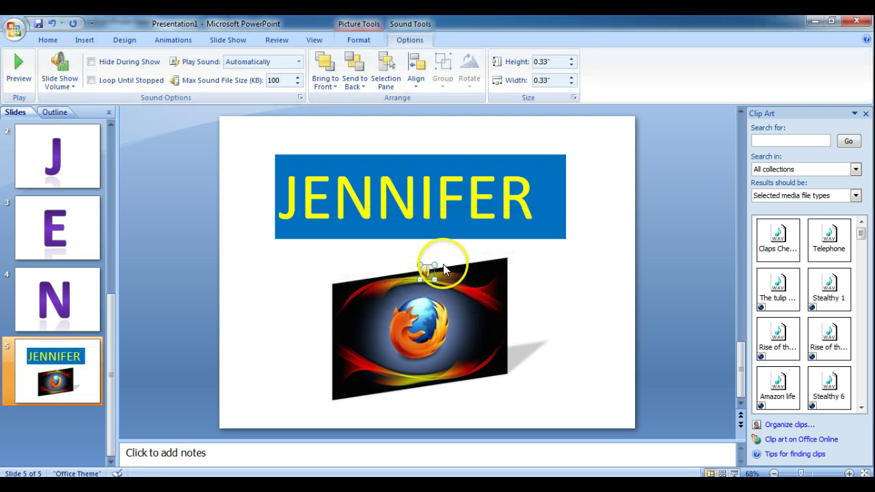
- Place the sound icon to the right of the Firefox picture and enlarge it to about 1.17" by 1.17"
left_click_drag(568, 274, 611, 305)
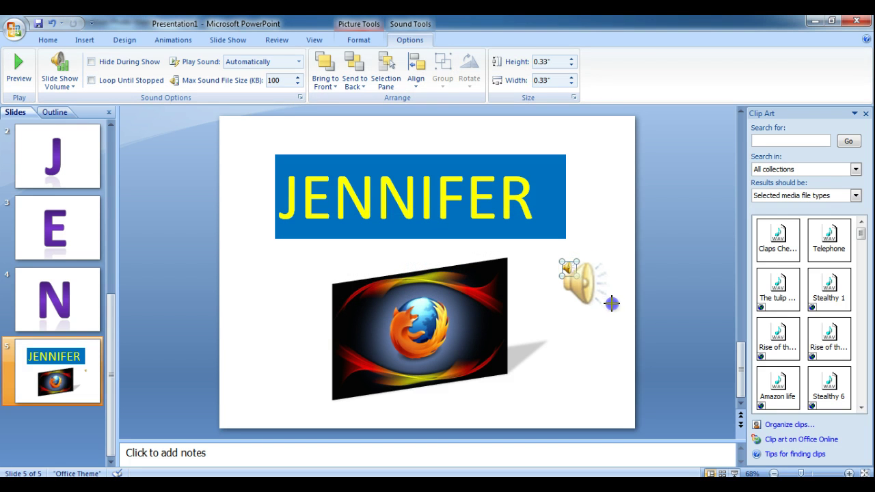
left_click(582, 324)
left_click(586, 276)
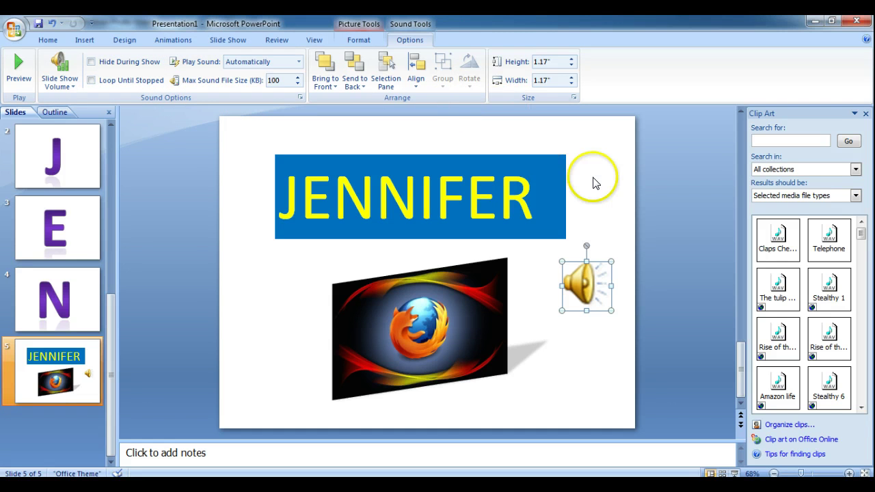
- Review the playback start options available for the sound on slide 5
left_click(298, 62)
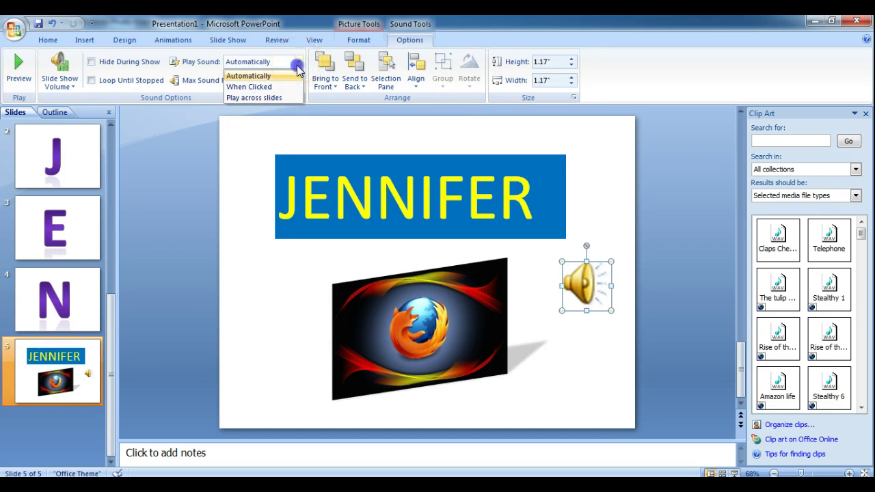
left_click(298, 61)
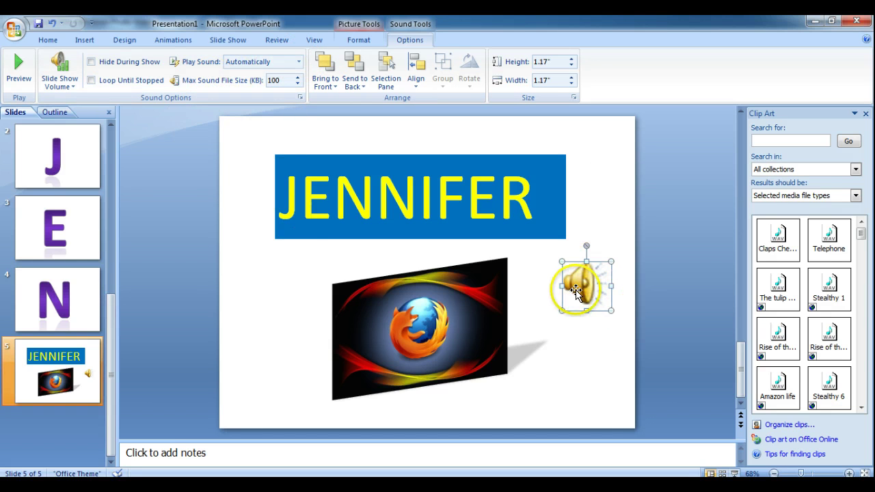
left_click(601, 350)
left_click(596, 223)
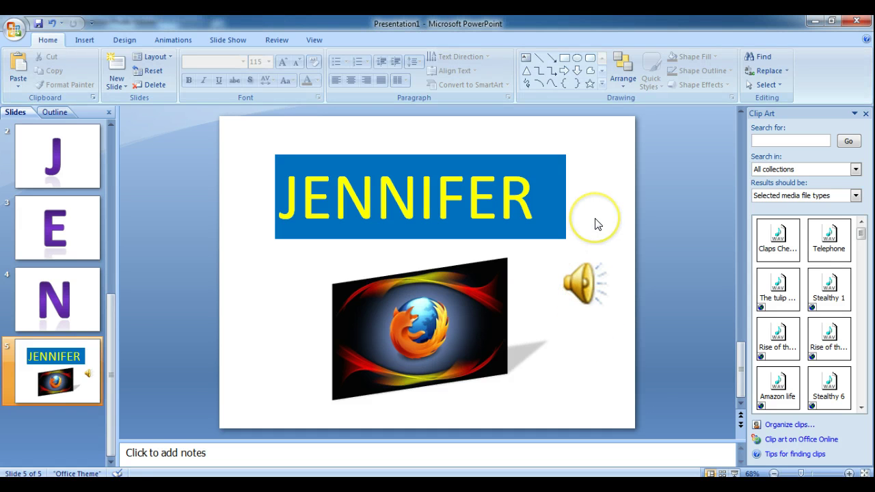
left_click(581, 294)
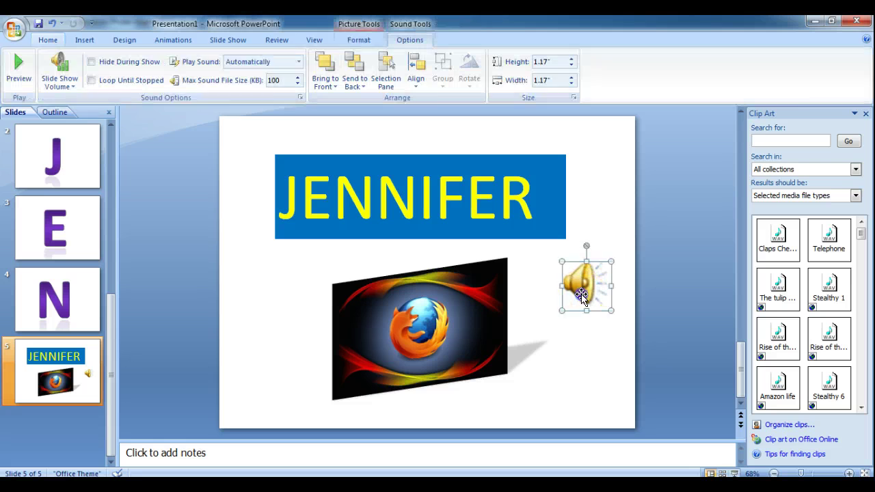
left_click(594, 369)
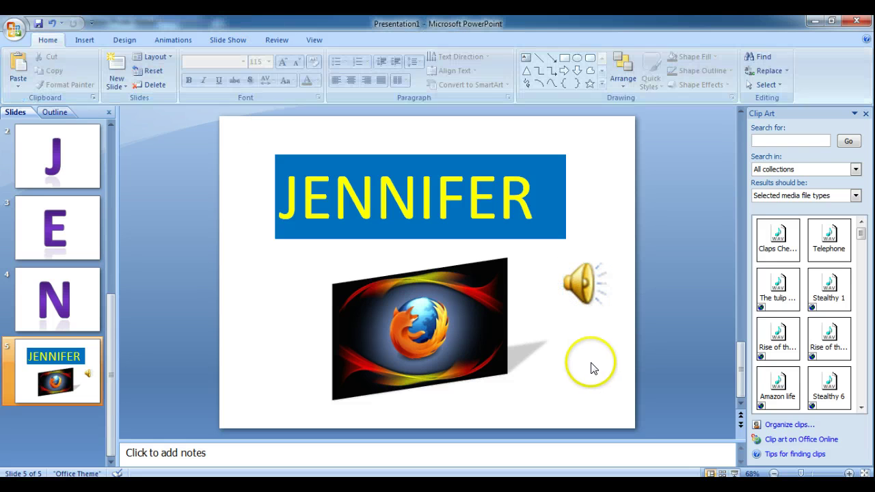
- Add the speaker note "Sound on this slide" to slide 5, enlarging the notes area for typing and reducing it again
left_click(169, 387)
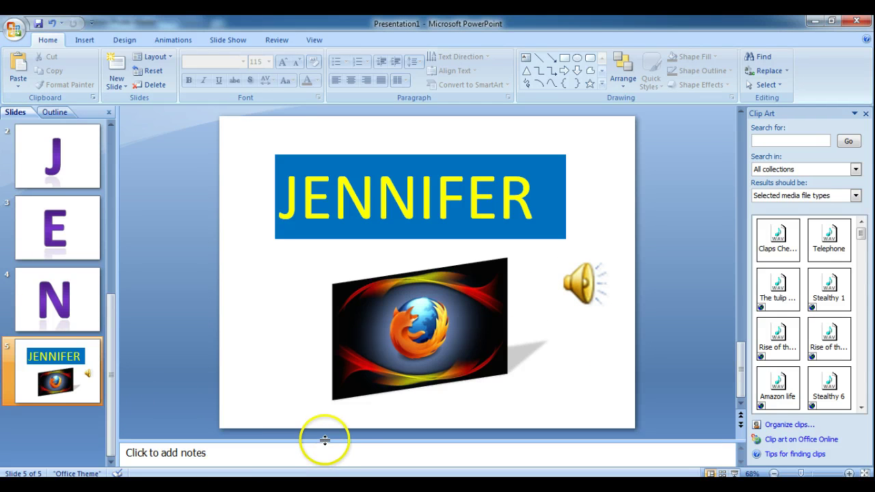
left_click_drag(324, 439, 329, 403)
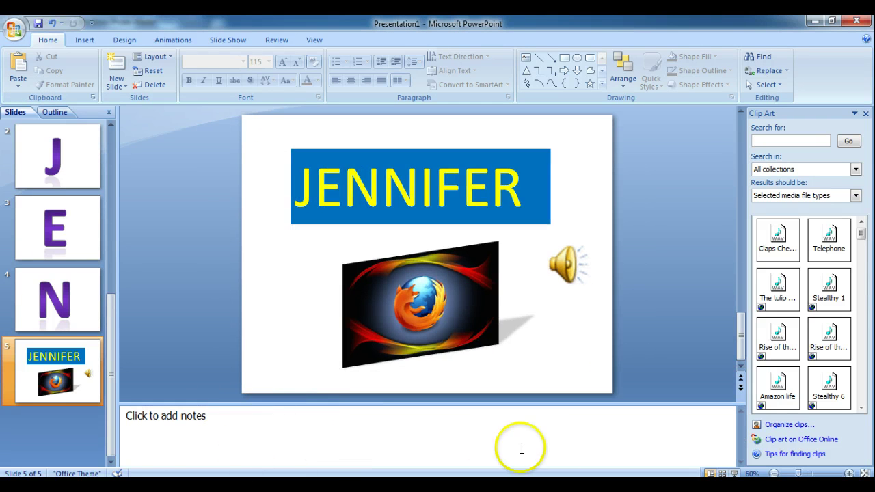
left_click(156, 438)
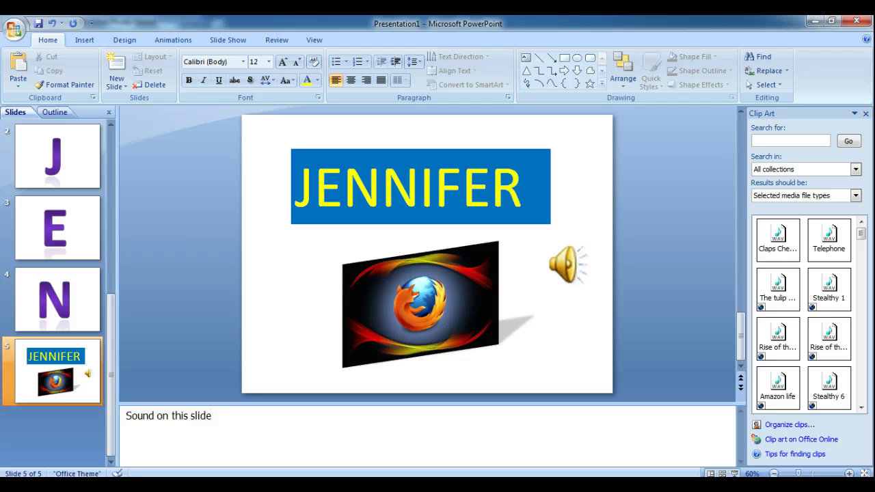
left_click(154, 415)
left_click_drag(299, 403, 297, 423)
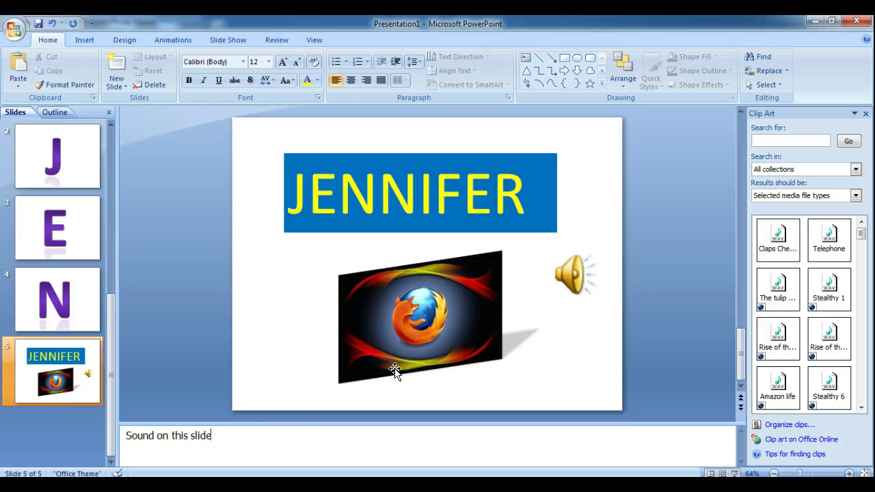
- Look through the letter slides J, E and N and check their speaker notes areas
left_click(90, 323)
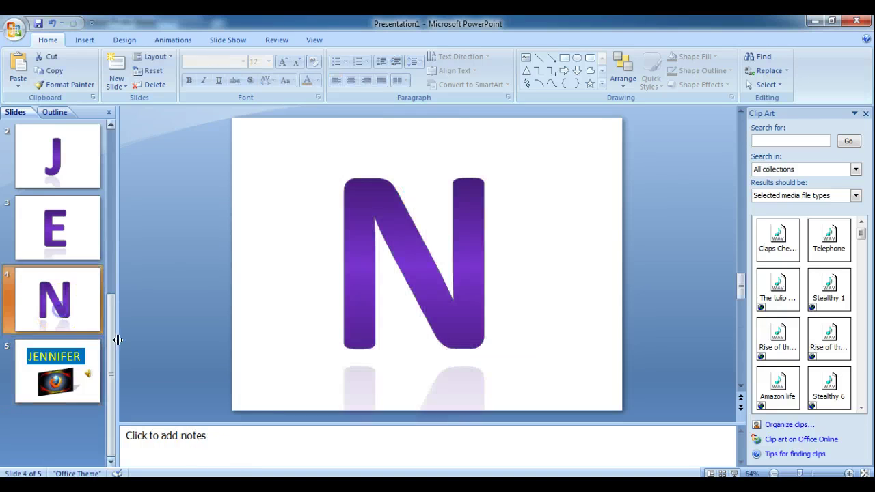
left_click(43, 239)
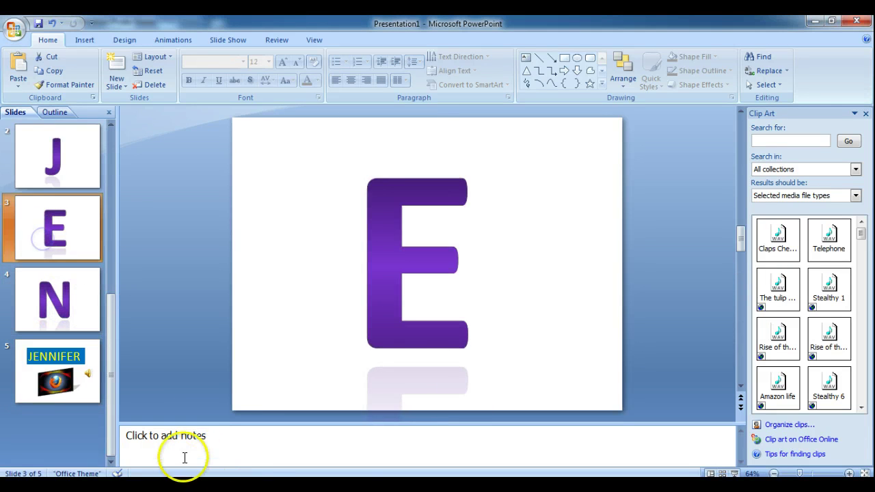
left_click(89, 175)
left_click(86, 222)
left_click(87, 301)
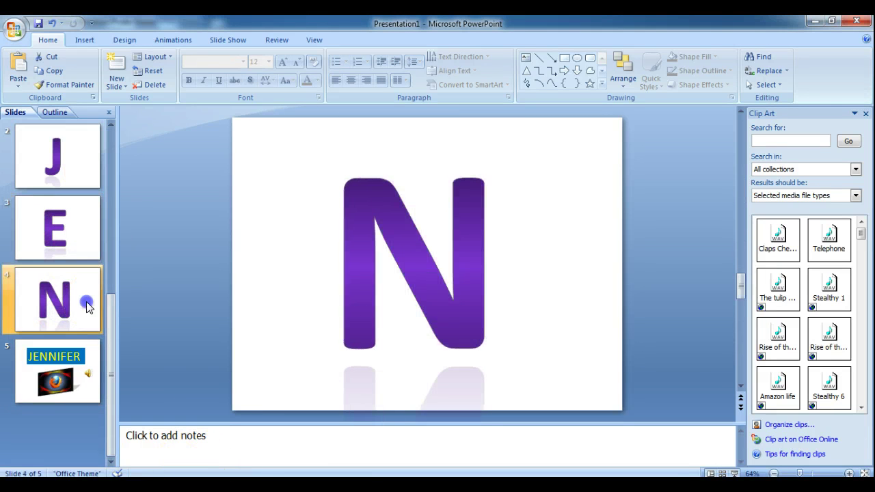
left_click(245, 447)
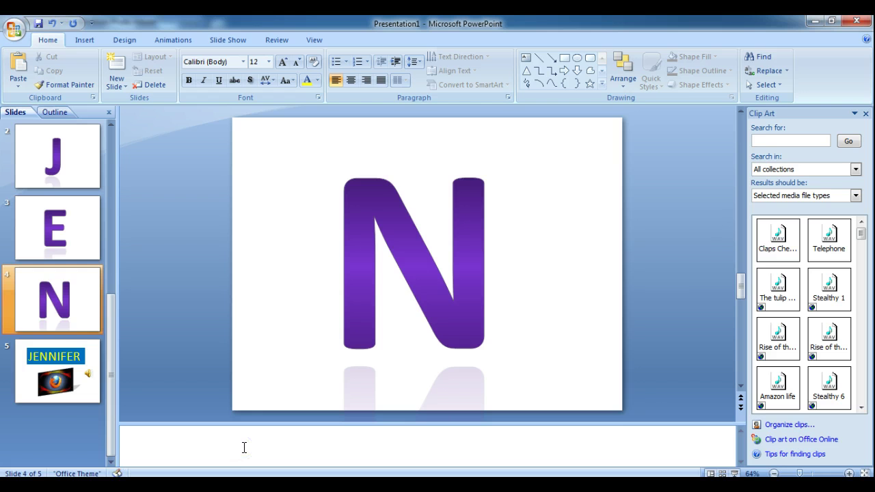
- Return to slide 5 and select the Firefox picture
left_click(86, 349)
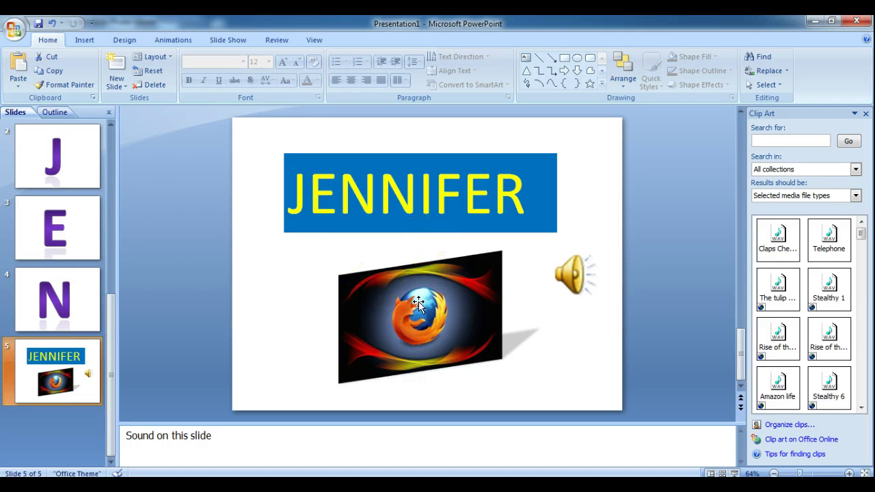
left_click(419, 303)
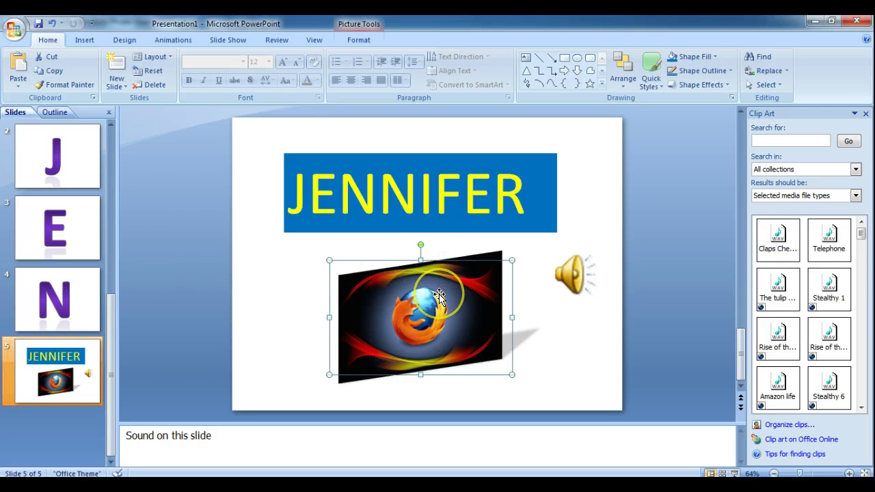
left_click(429, 411)
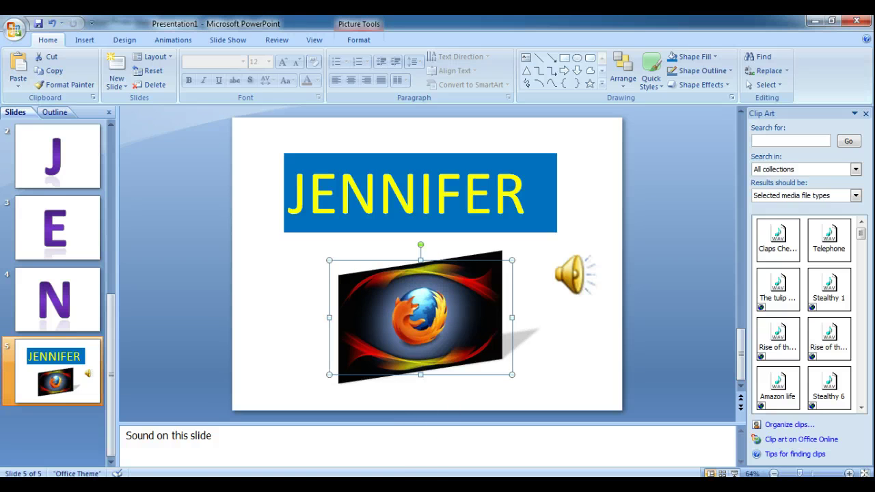
- Switch to Windows Photo Viewer to examine the reference images of PowerPoint's Animations ribbon and Add Animation gallery, and return to the presentation
left_click(331, 408)
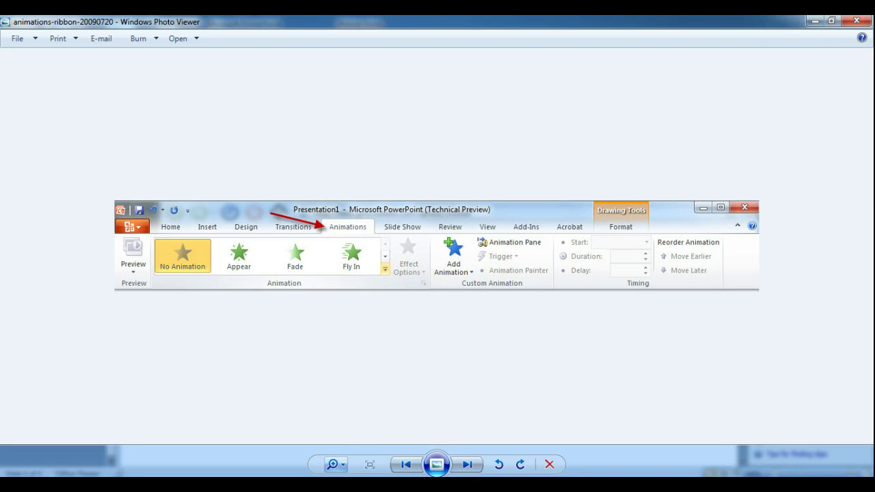
mouse_move(321, 469)
left_click(246, 383)
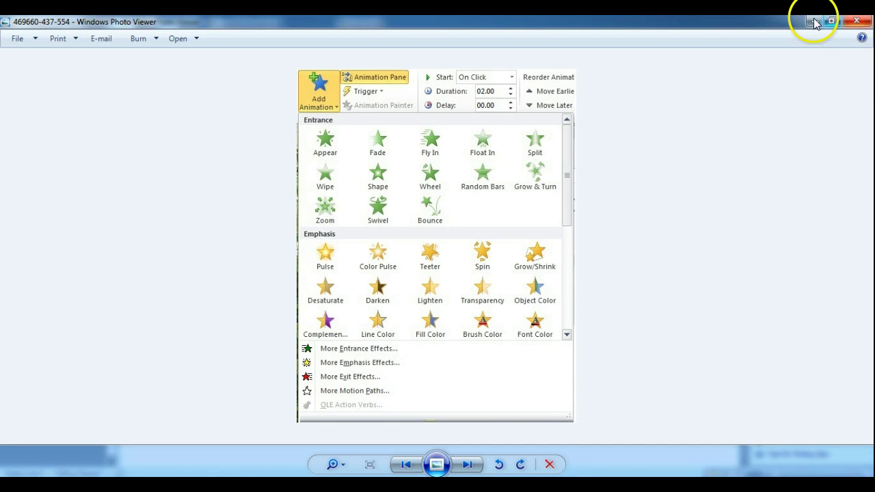
left_click(858, 22)
left_click(815, 21)
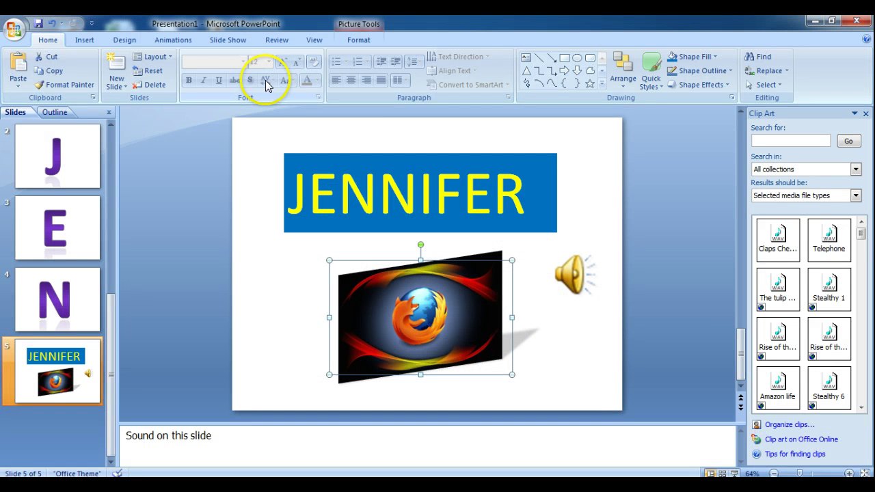
- Open the Custom Animation settings for the Firefox picture and look through the motion path and custom path options
left_click(173, 40)
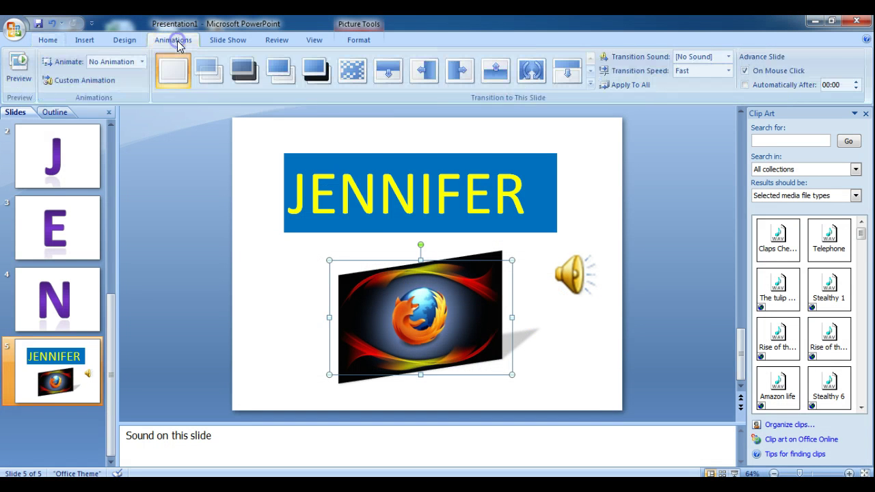
left_click(80, 80)
left_click(866, 113)
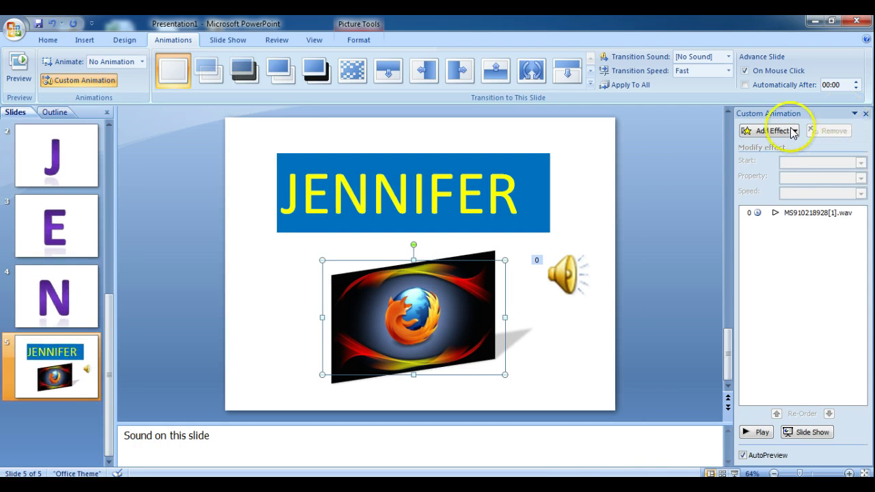
left_click(795, 132)
mouse_move(781, 190)
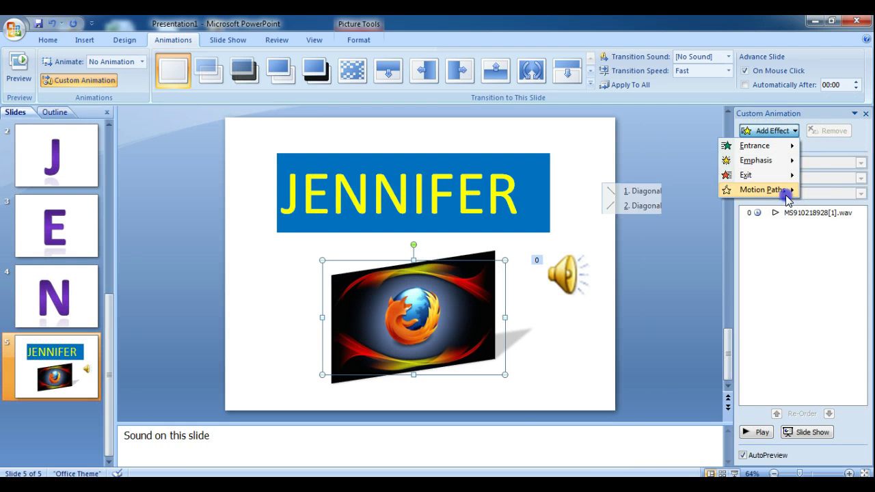
left_click(615, 286)
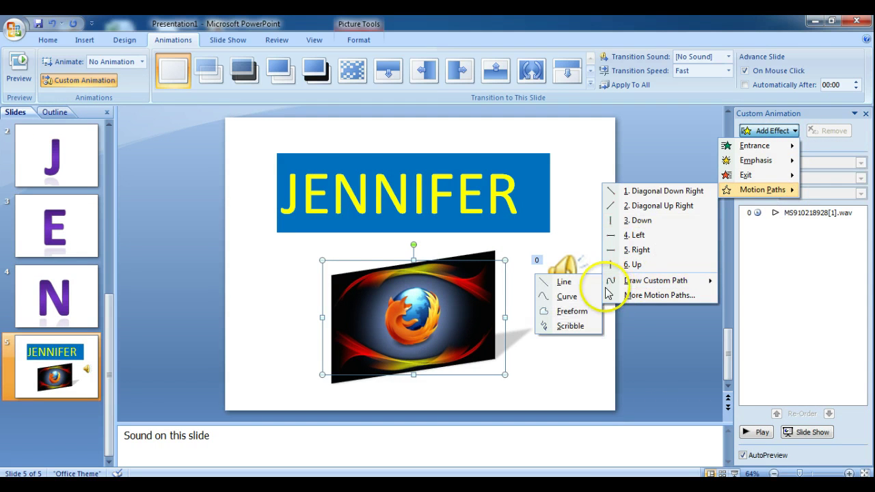
mouse_move(622, 285)
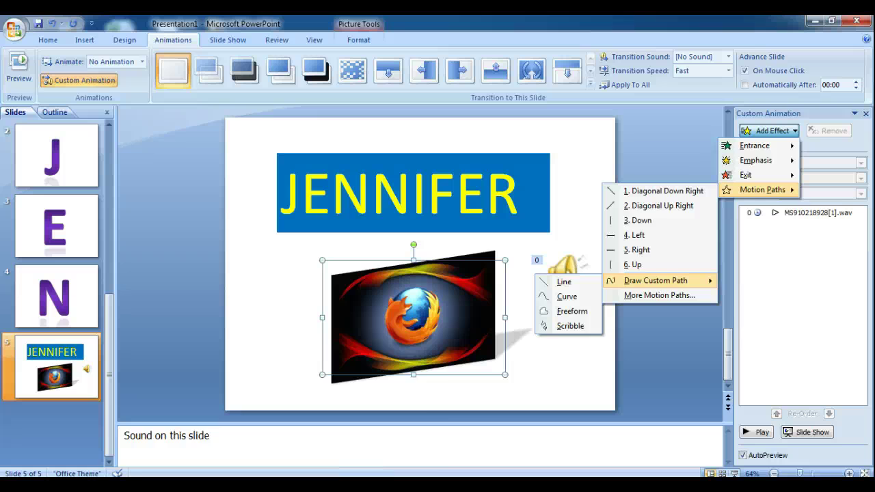
- Switch to Windows Photo Viewer to check the More Motion Paths entry in the reference image, and return to the presentation
left_click(362, 484)
left_click(253, 411)
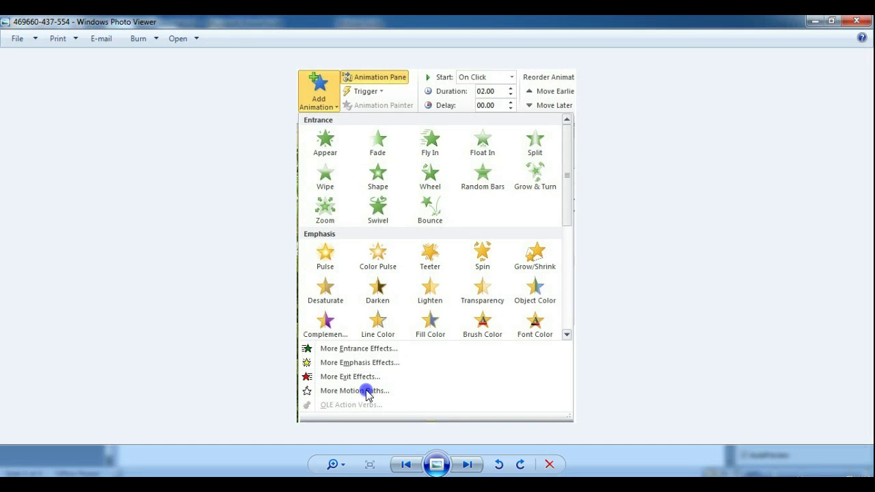
left_click(815, 21)
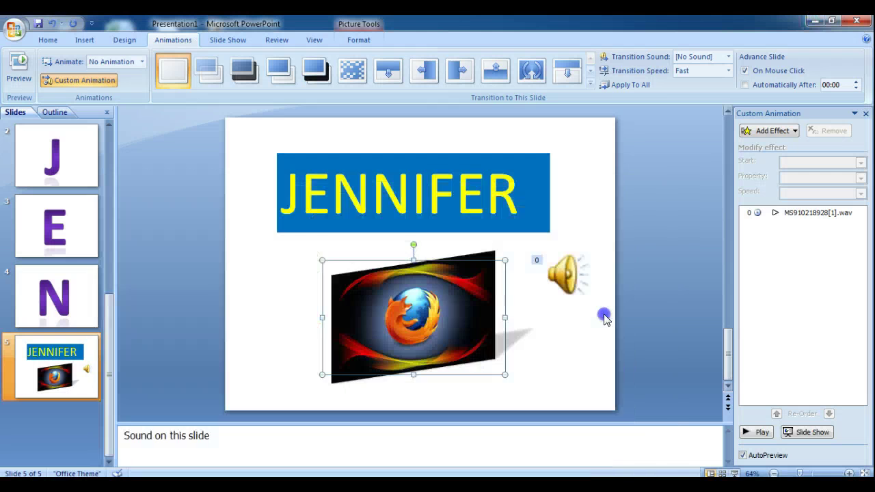
- Examine the preset shapes available in the Add Motion Path dialog and close it without choosing one
left_click(769, 130)
mouse_move(744, 190)
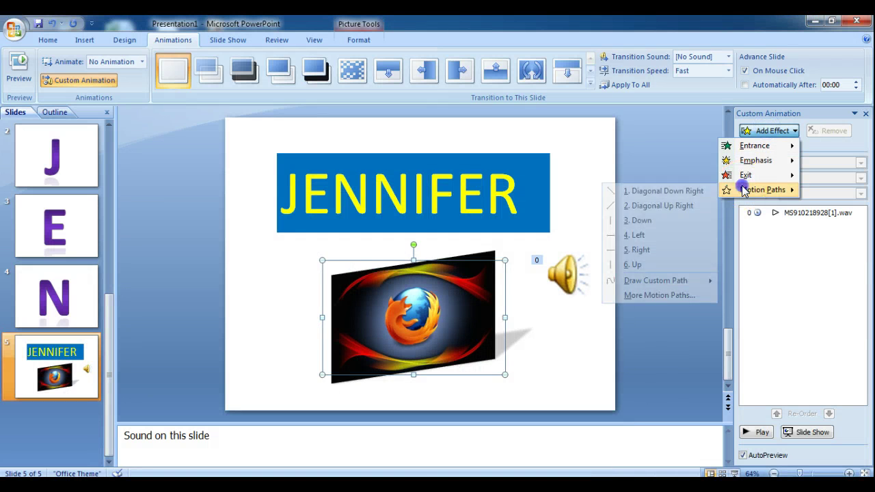
left_click(627, 296)
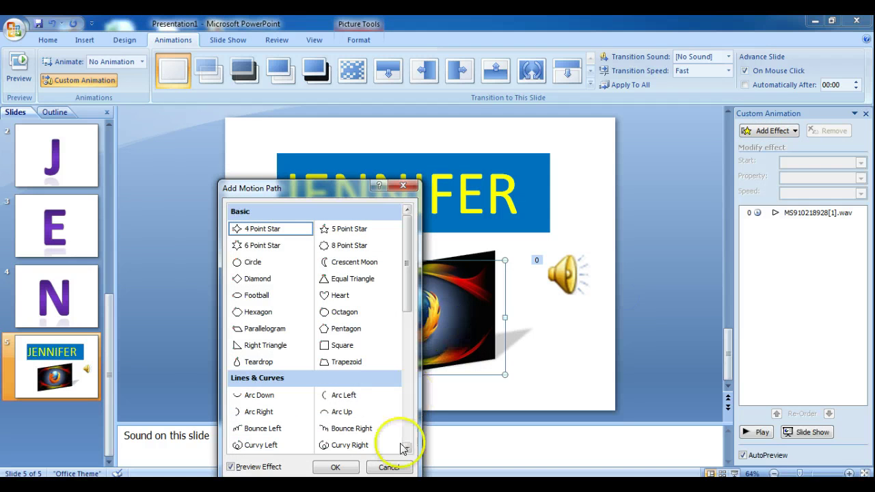
left_click(404, 185)
- Draw a custom Scribble motion path for the Firefox picture, winding from the slide's lower right corner up to above the name title
left_click(793, 131)
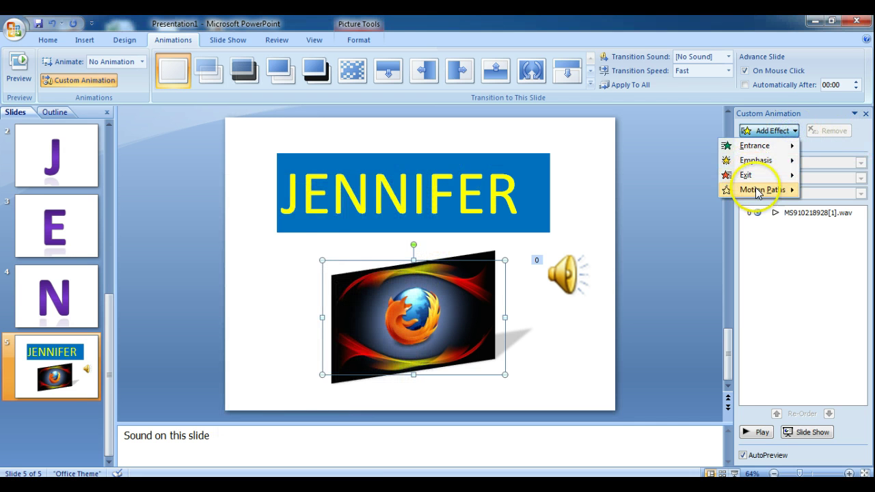
mouse_move(763, 190)
mouse_move(632, 280)
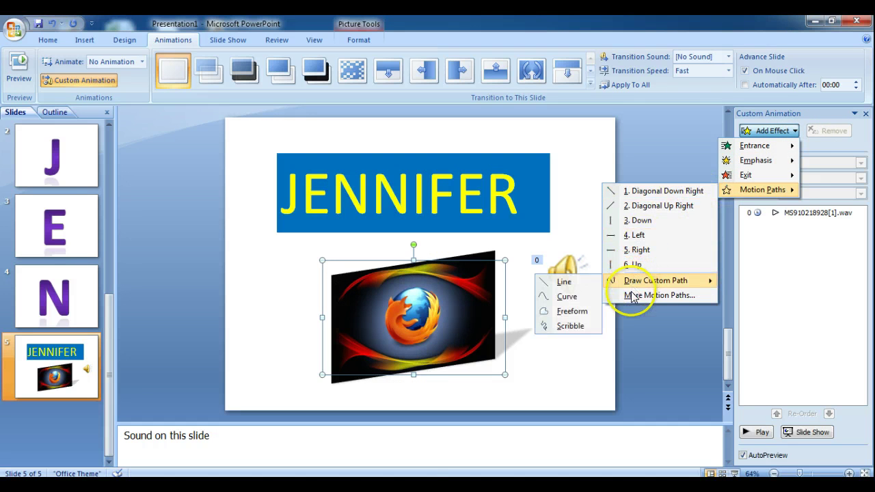
left_click(567, 324)
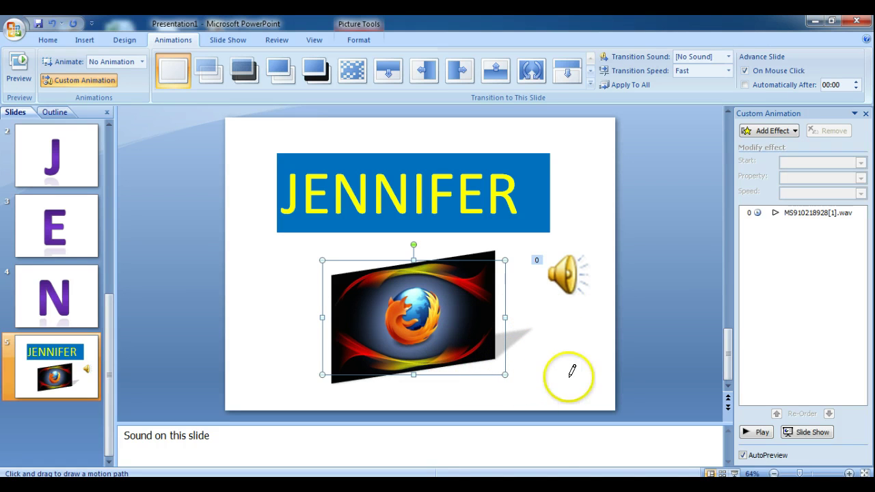
mouse_move(572, 370)
left_mouse_down()
mouse_move(283, 370)
mouse_move(523, 368)
mouse_move(451, 333)
mouse_move(306, 289)
mouse_move(547, 287)
mouse_move(381, 223)
left_mouse_up()
mouse_move(419, 195)
left_mouse_down()
mouse_move(588, 168)
mouse_move(389, 133)
left_mouse_up()
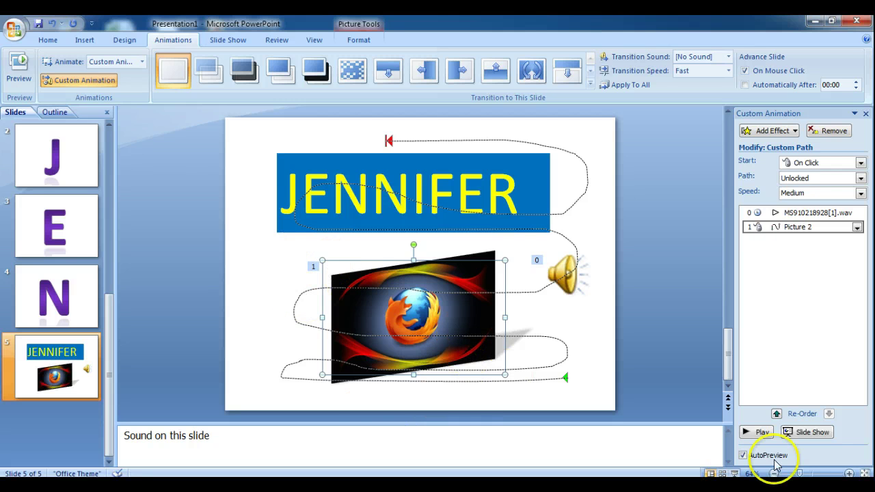
- Preview the picture's motion path, run the slide show from the current slide to check the animation, and end the show
left_click(752, 433)
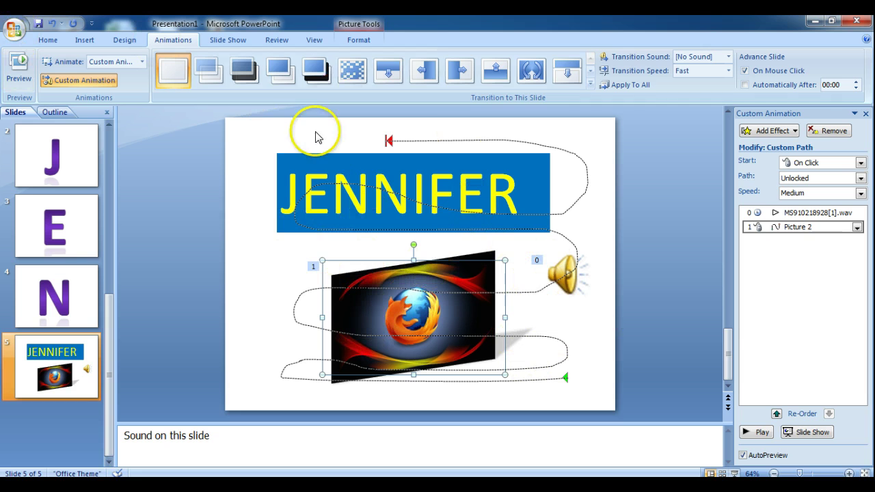
left_click(226, 40)
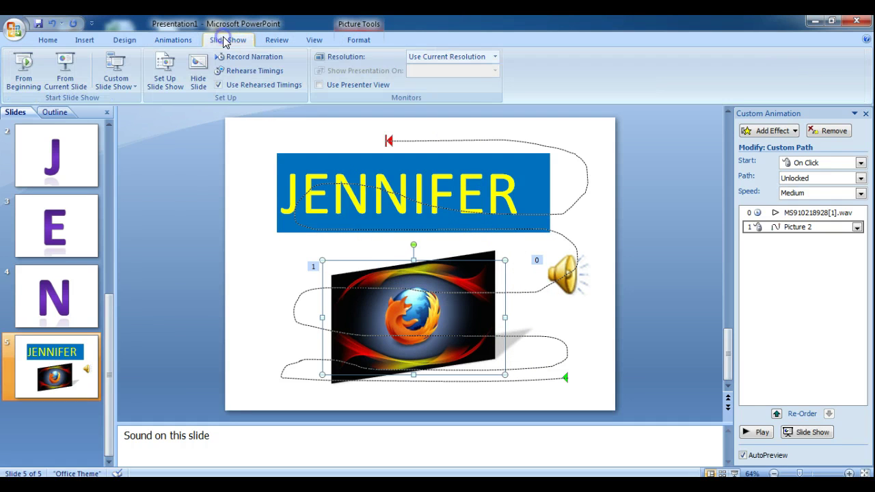
left_click(65, 72)
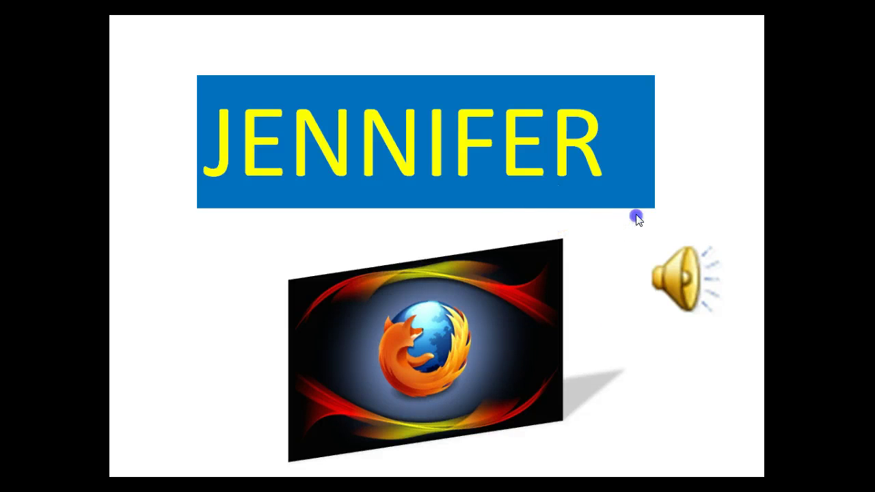
right_click(555, 367)
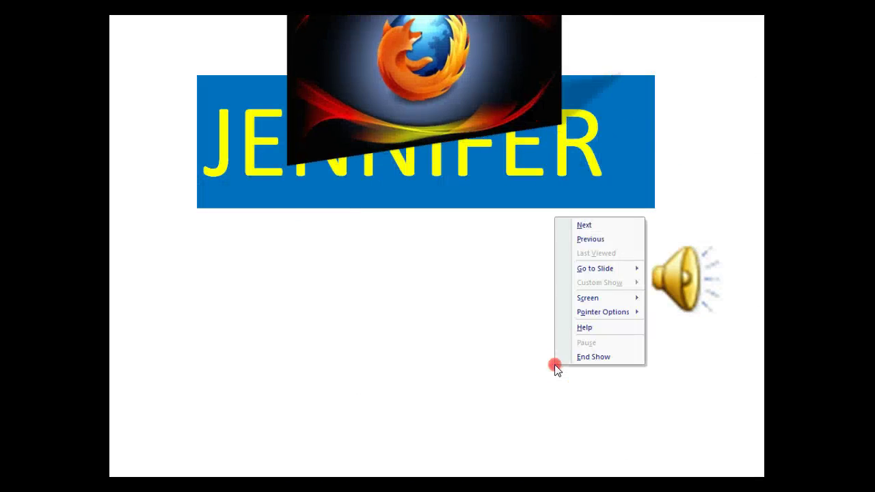
left_click(585, 358)
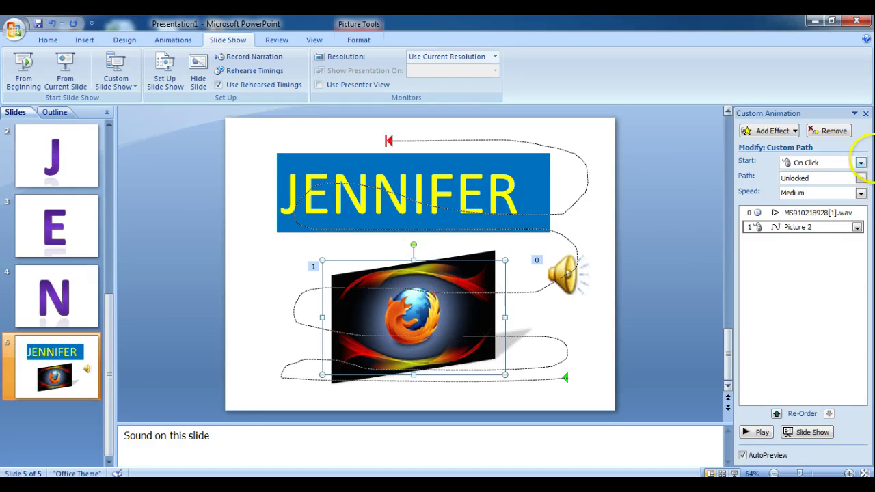
- Close the Custom Animation settings, start rehearsing the slide timings and advance through the 3, 2, 1 countdown animations on slide 1
left_click(866, 114)
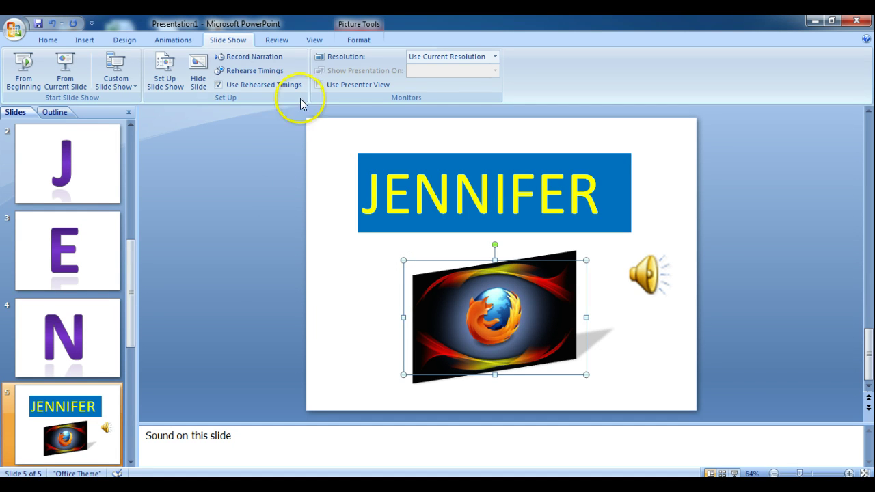
left_click(237, 74)
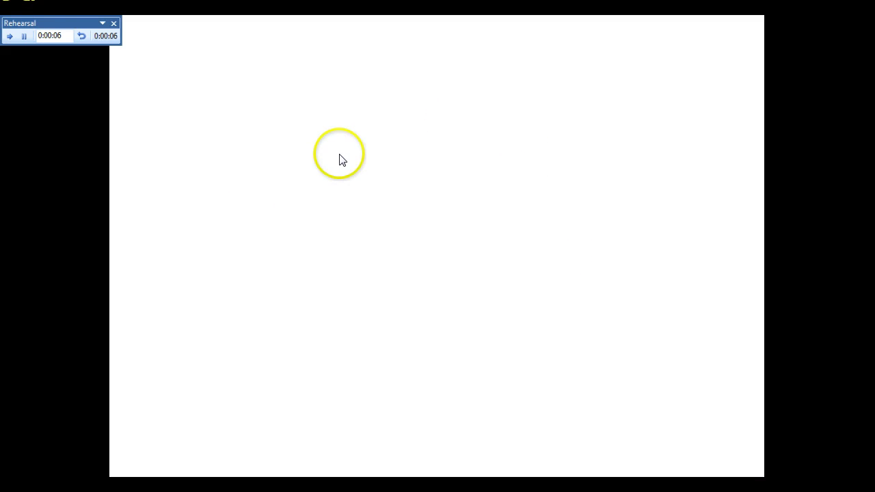
left_click(393, 151)
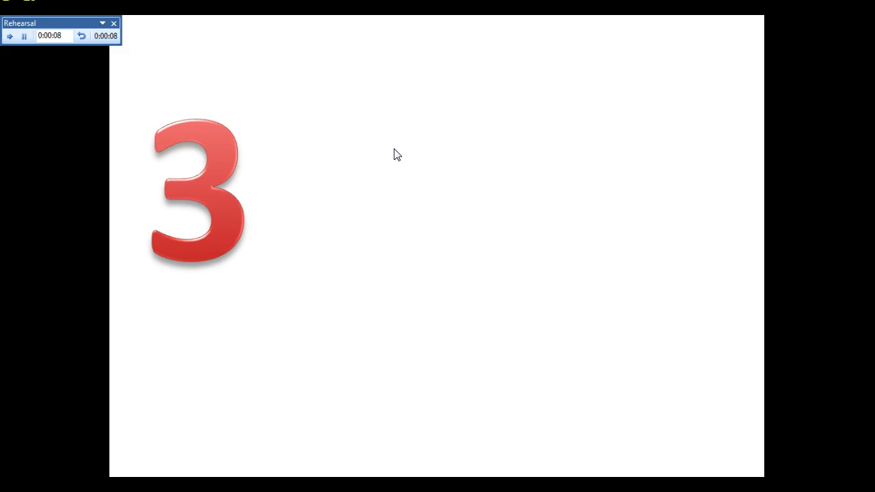
left_click(395, 150)
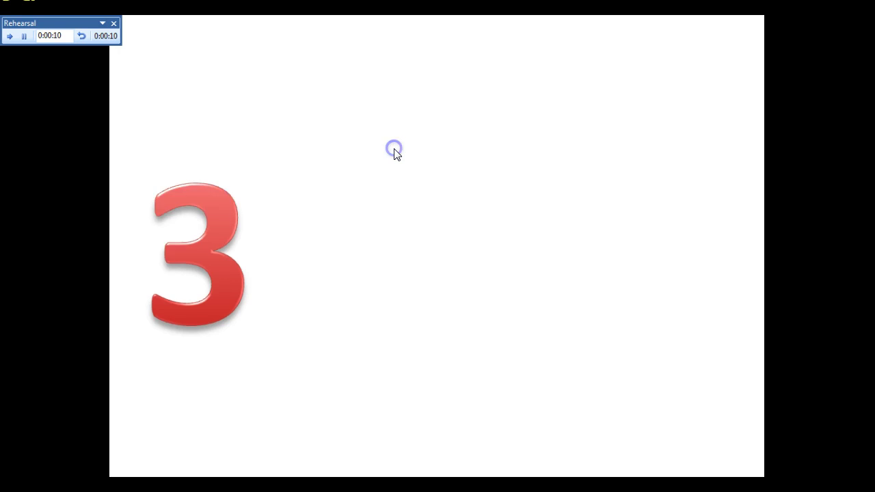
left_click(395, 150)
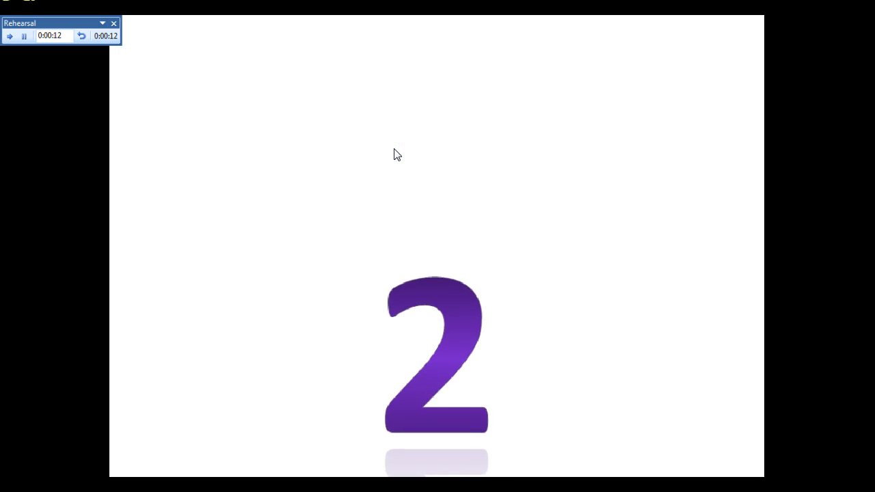
left_click(395, 150)
left_click(395, 151)
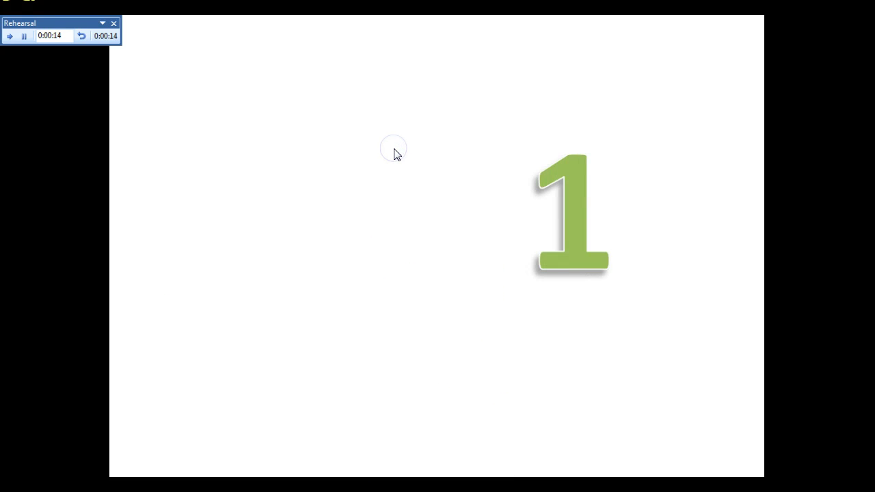
left_click(395, 150)
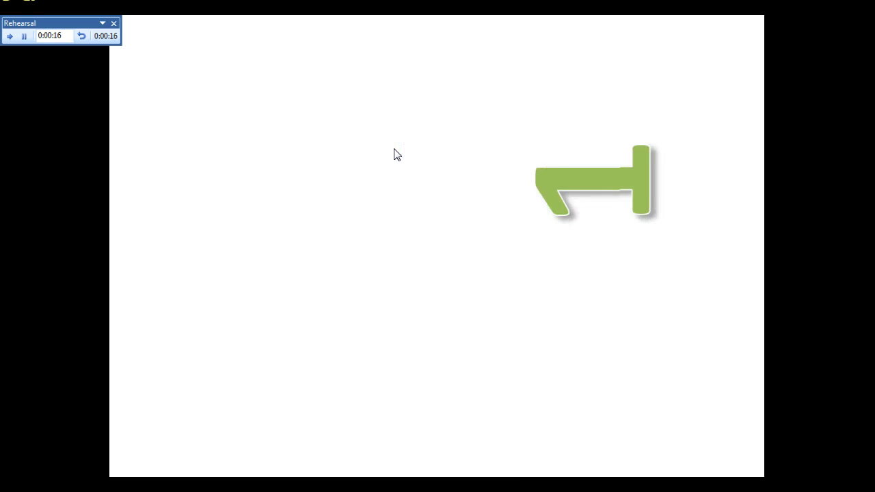
left_click(394, 149)
- Continue the timing rehearsal through the letter slides J, E and N to the final slide and trigger the picture's motion
left_click(393, 148)
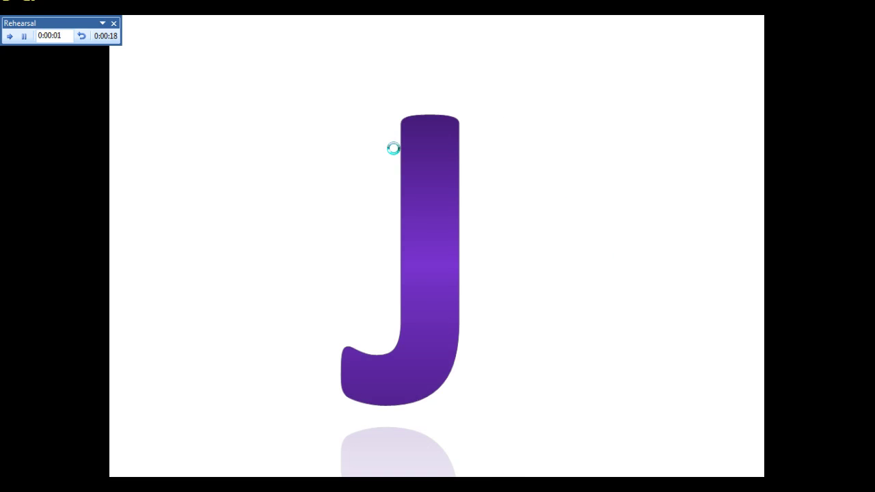
left_click(393, 148)
left_click(394, 149)
left_click(394, 148)
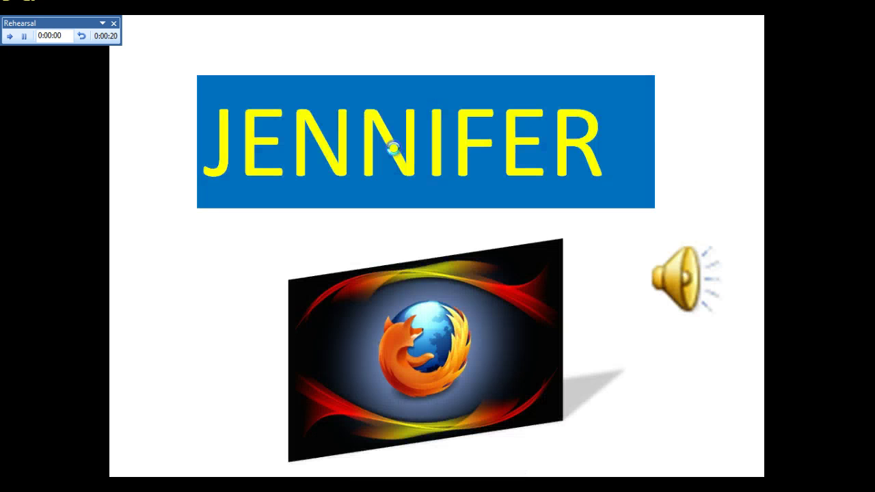
left_click(394, 148)
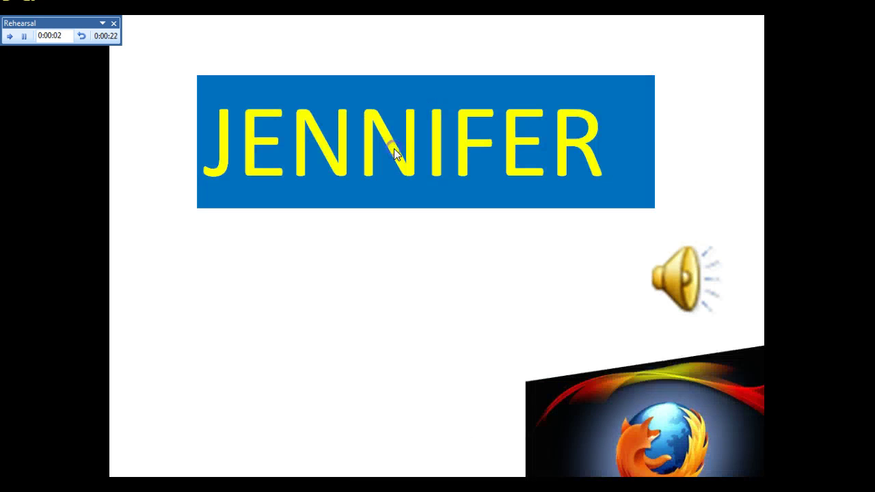